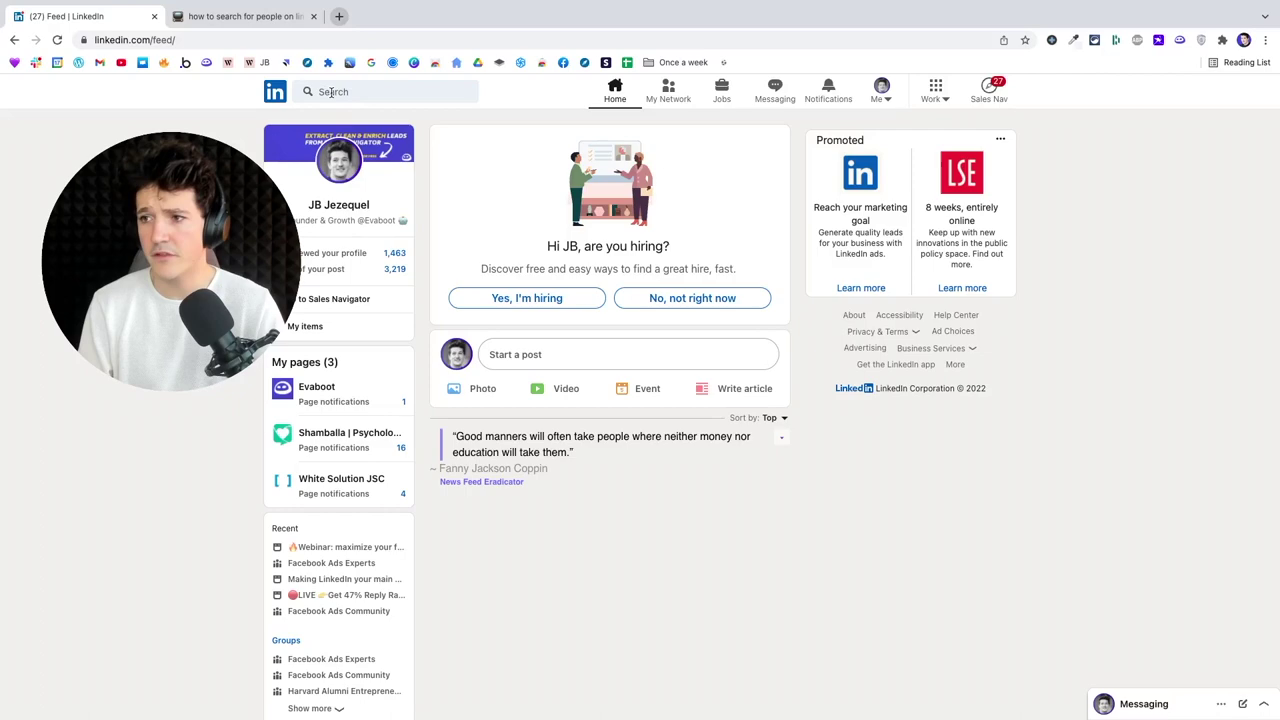
Step: Run a blank LinkedIn search for people and open the full set of filters for the results
click(333, 92)
key(Return)
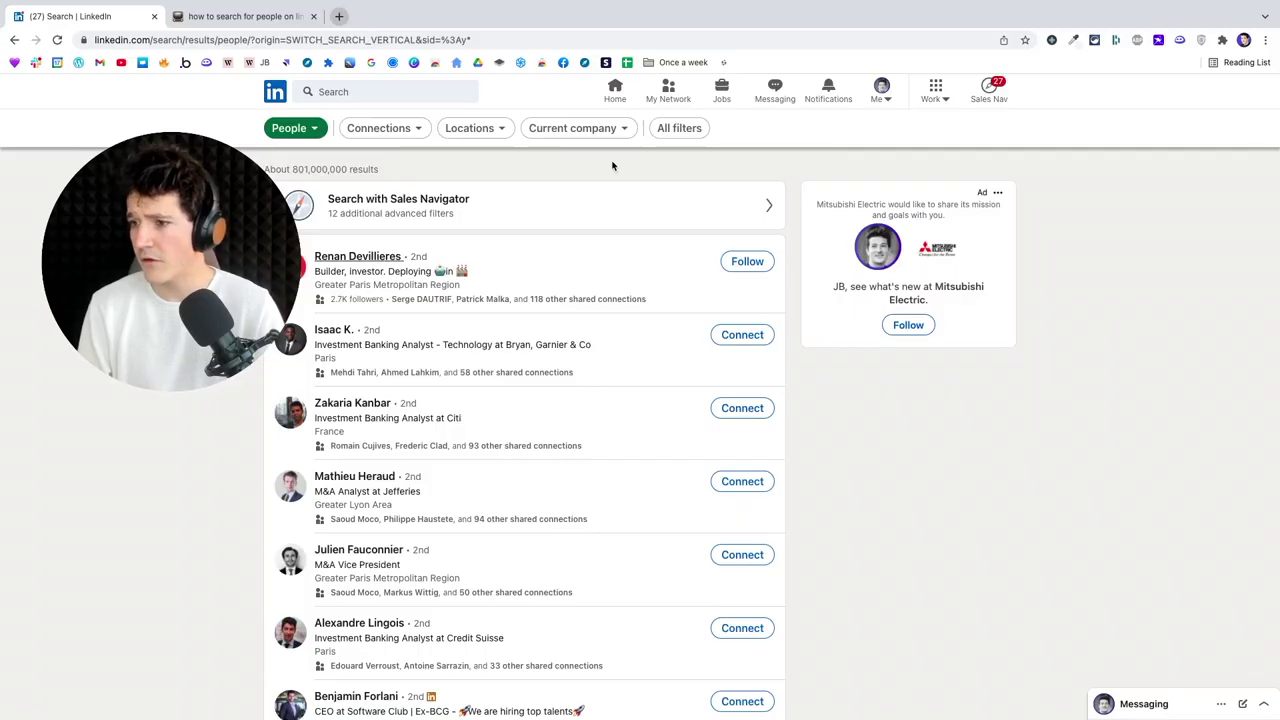
click(679, 128)
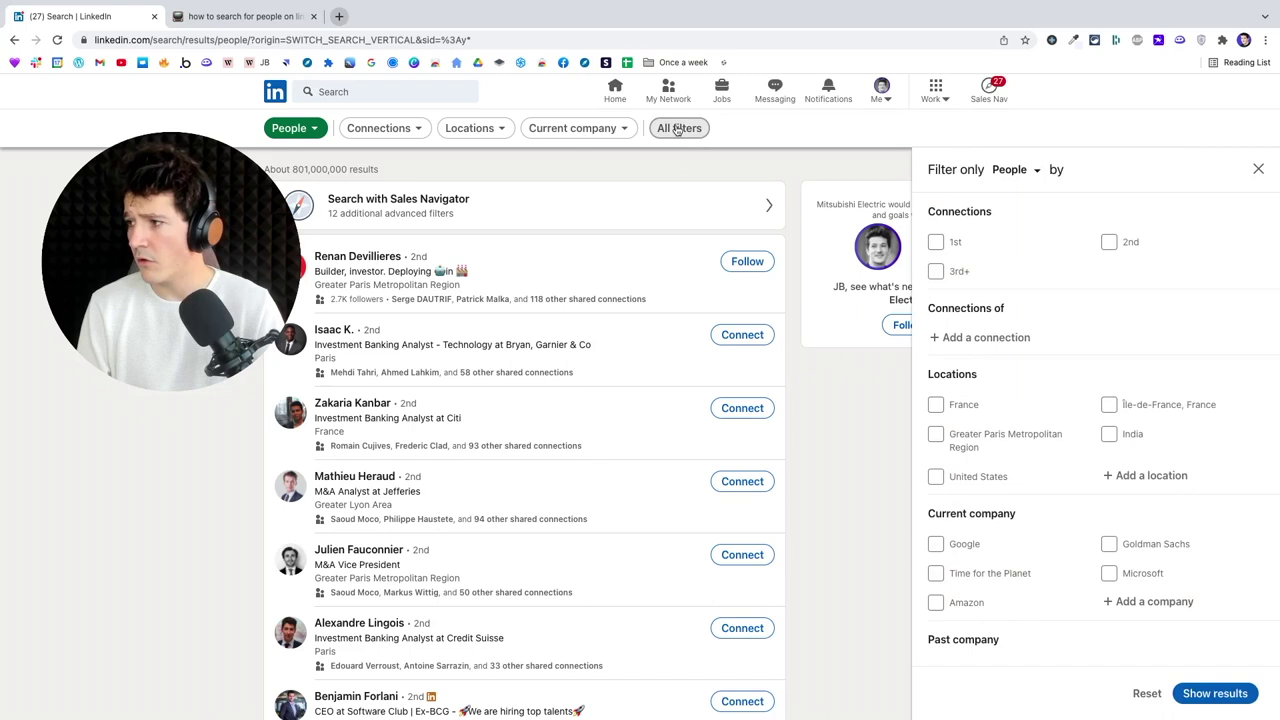
Step: Filter the people results to 1st-degree connections and show the results
scroll(1020, 388, down, 1)
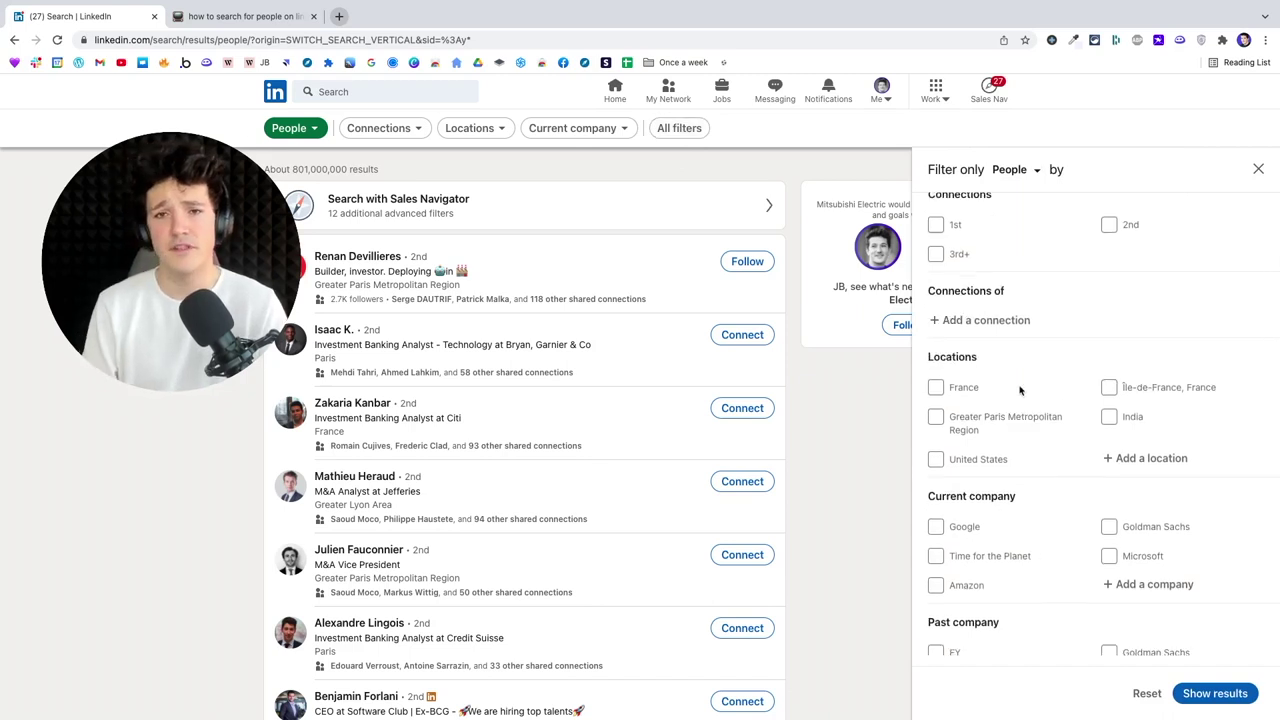
scroll(1020, 390, up, 1)
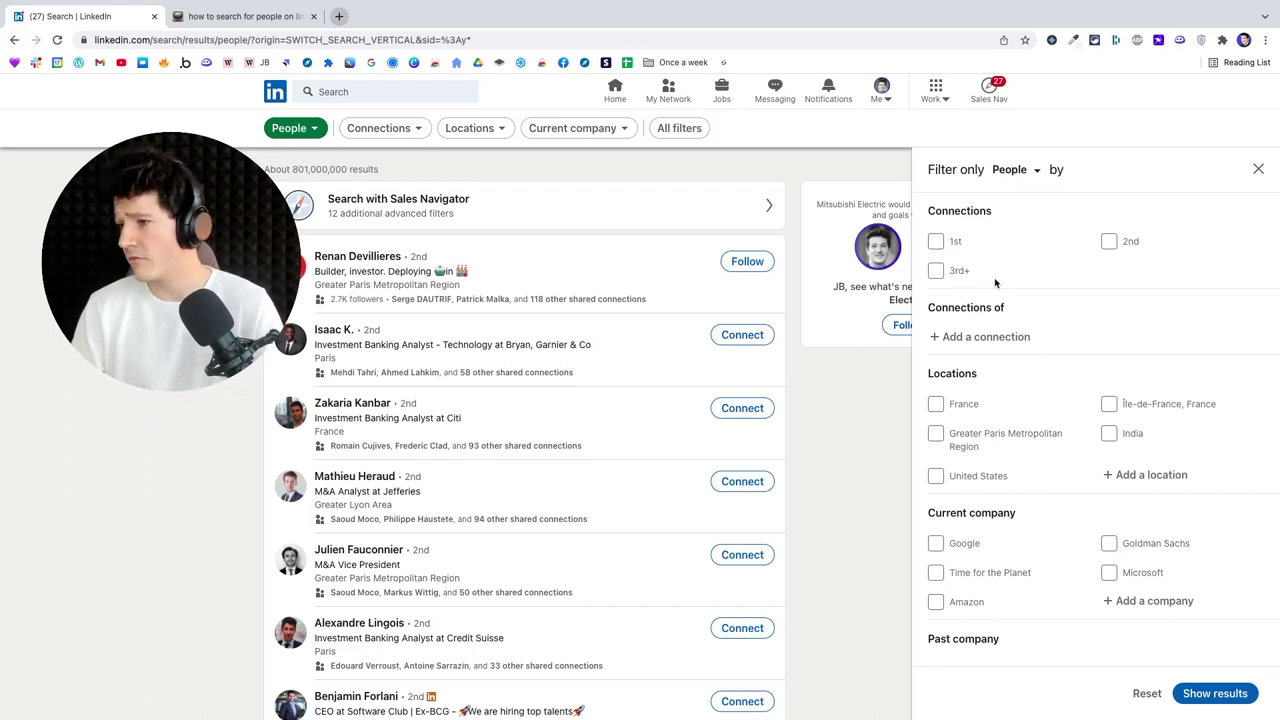
click(936, 241)
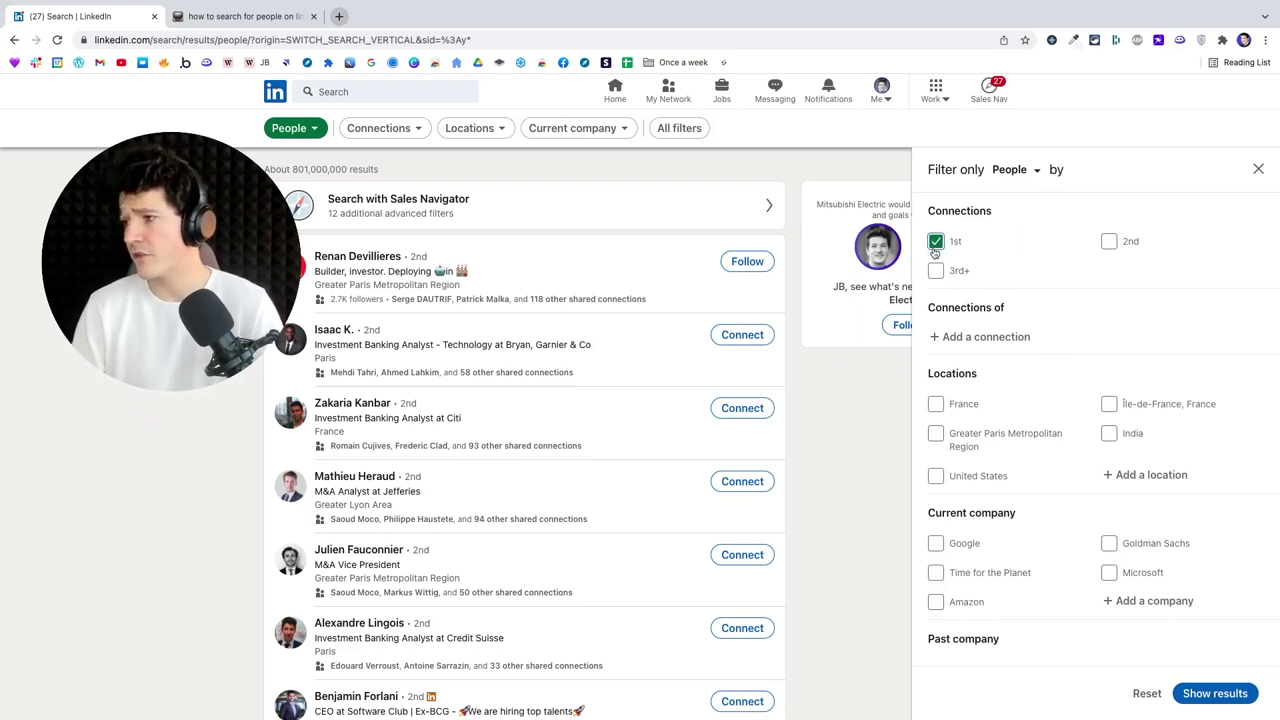
click(1200, 694)
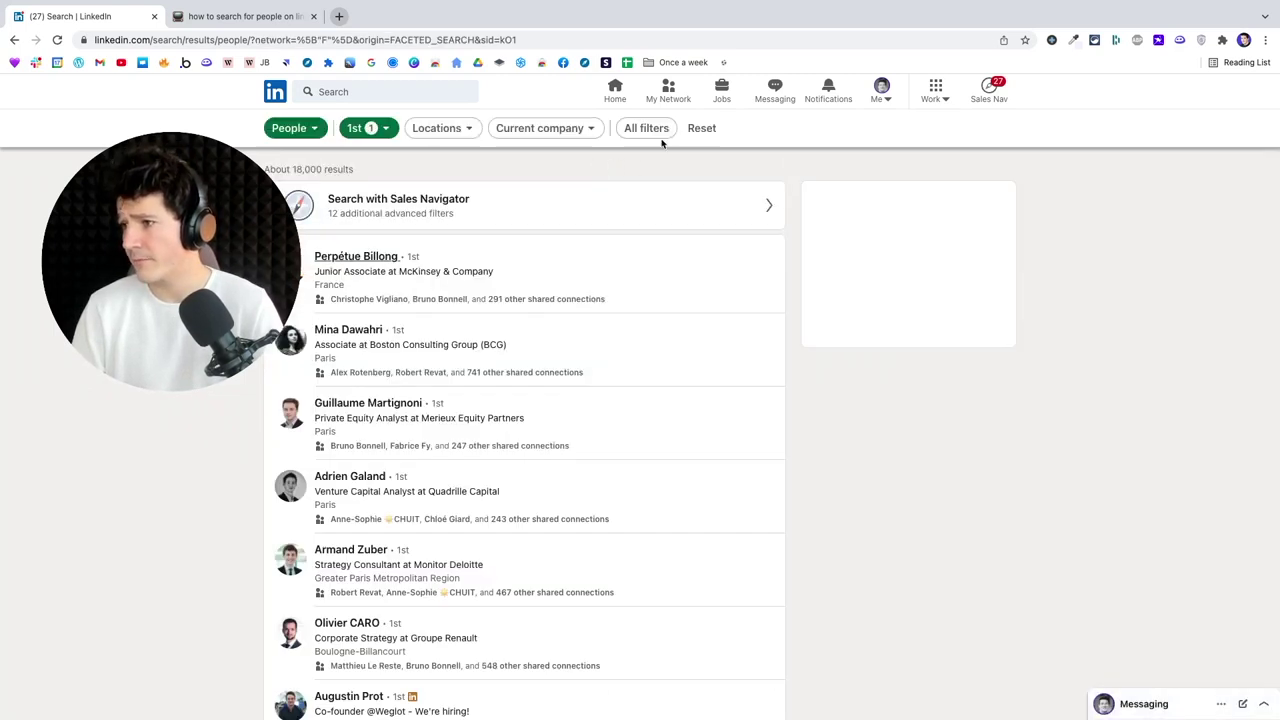
Step: Change the Connections filter to 2nd and 3rd+ instead of 1st in the full set of filters
click(658, 130)
click(936, 242)
click(1109, 242)
click(936, 271)
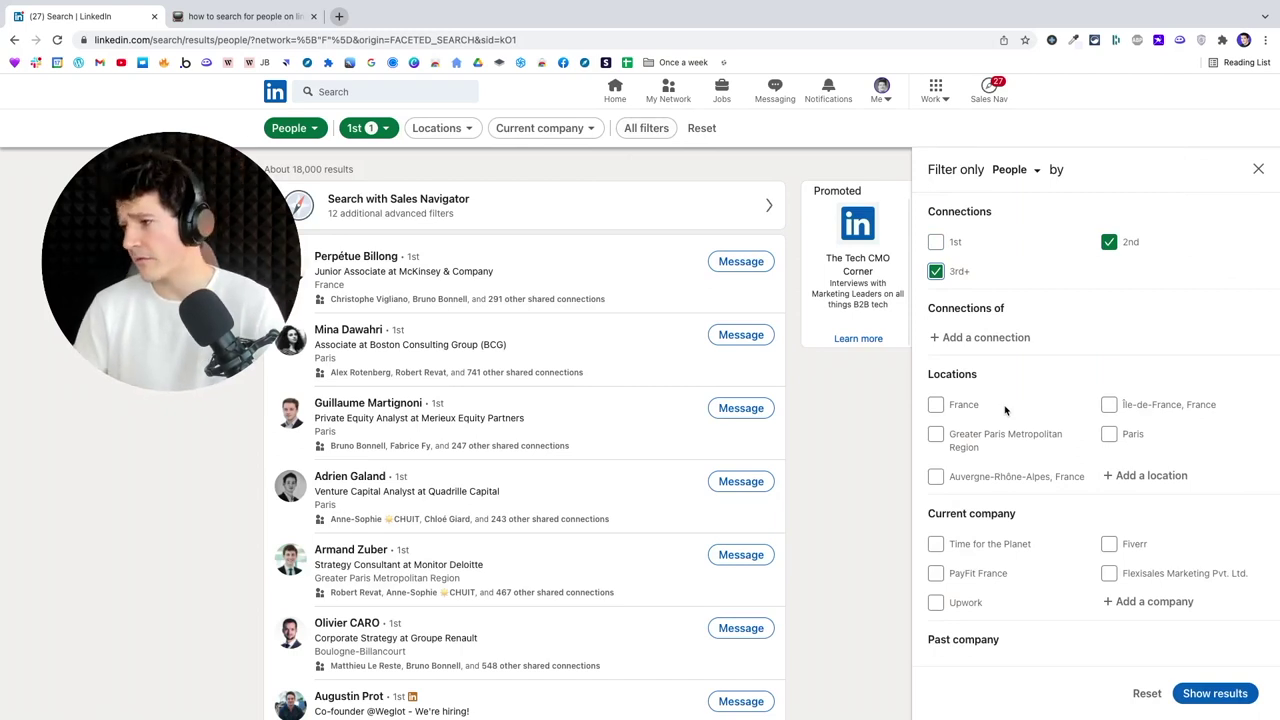
Step: Add United States as a location filter for the people search
scroll(1005, 410, down, 2)
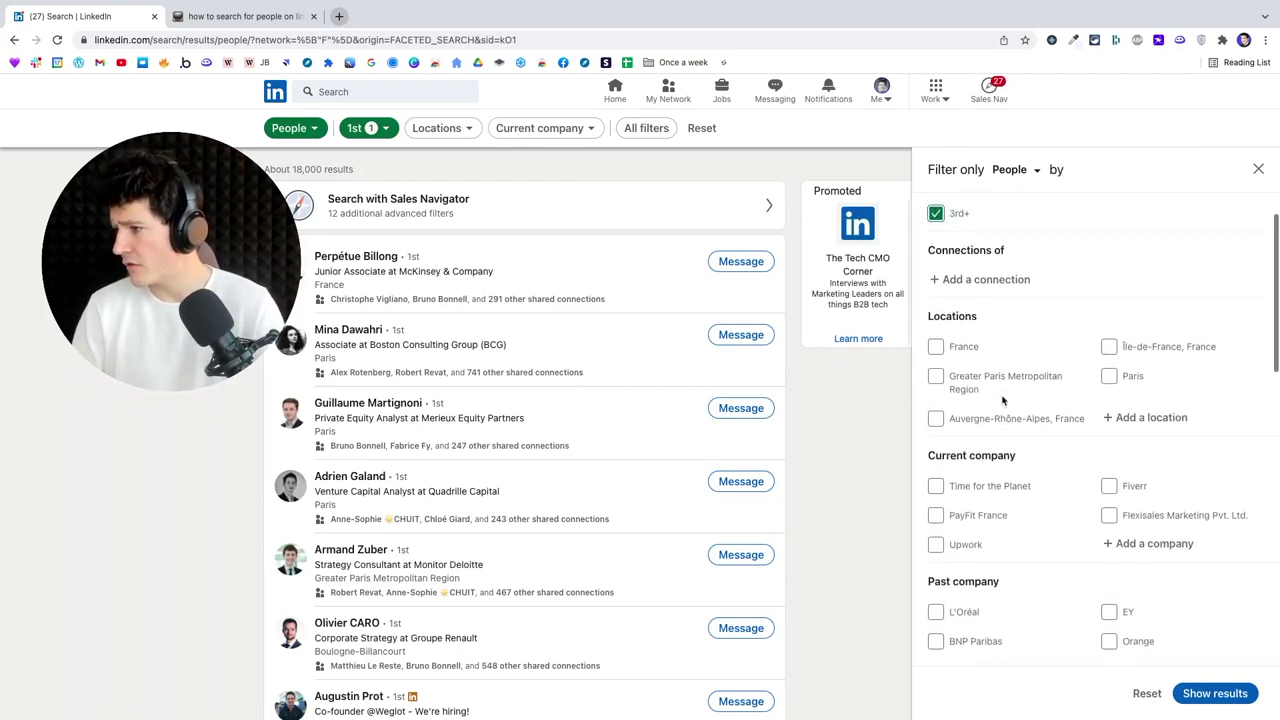
click(1150, 417)
text(uni)
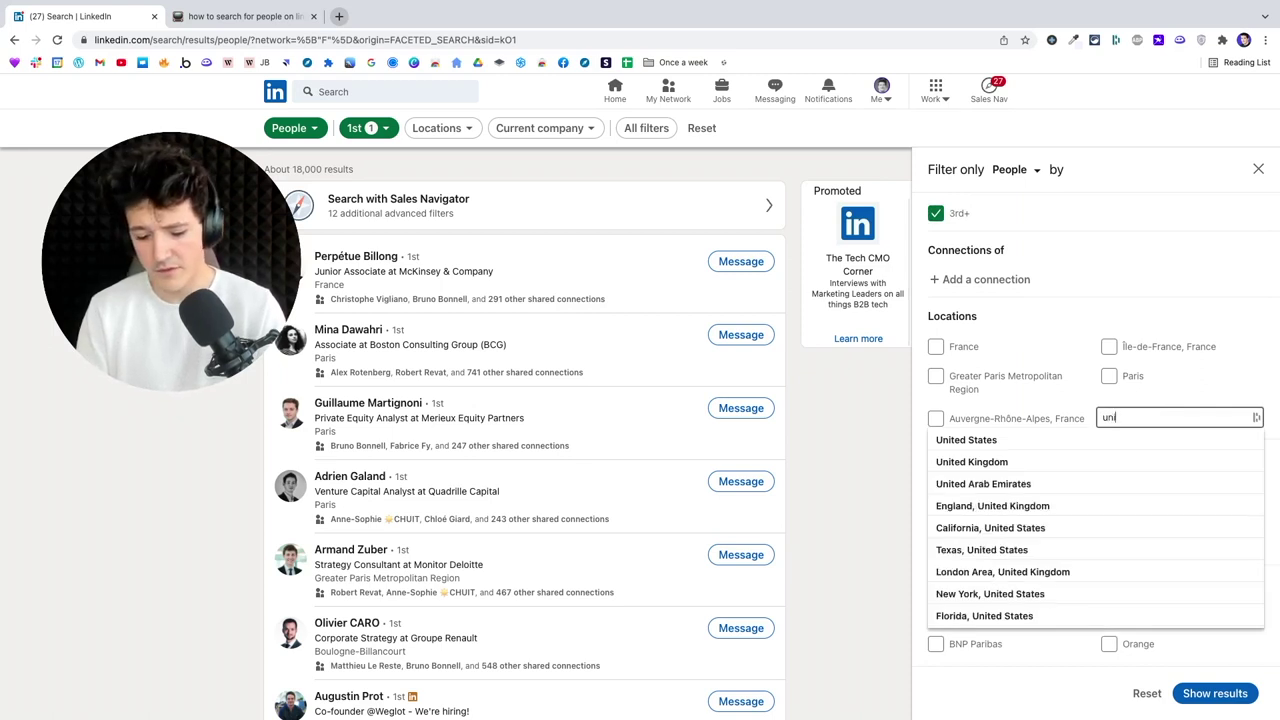
text(te)
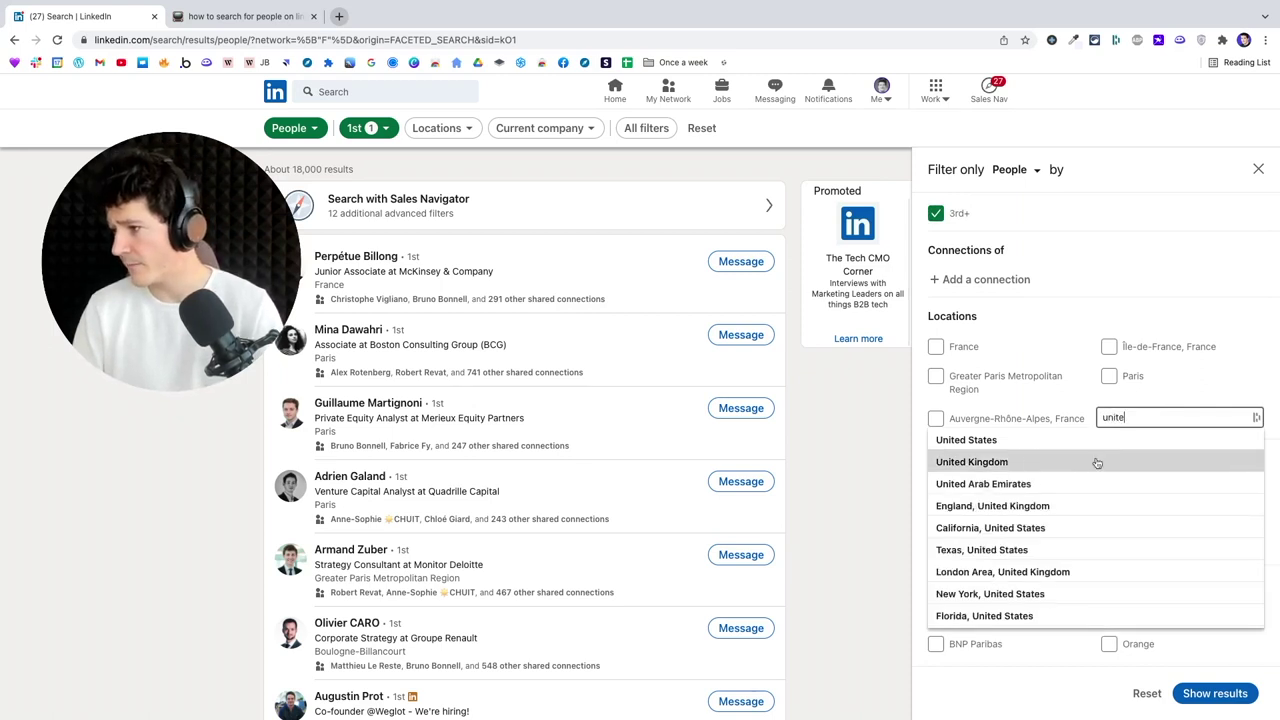
click(1098, 446)
Step: Add Google as a current company filter for the people search
scroll(1027, 436, down, 2)
scroll(1027, 436, down, 2)
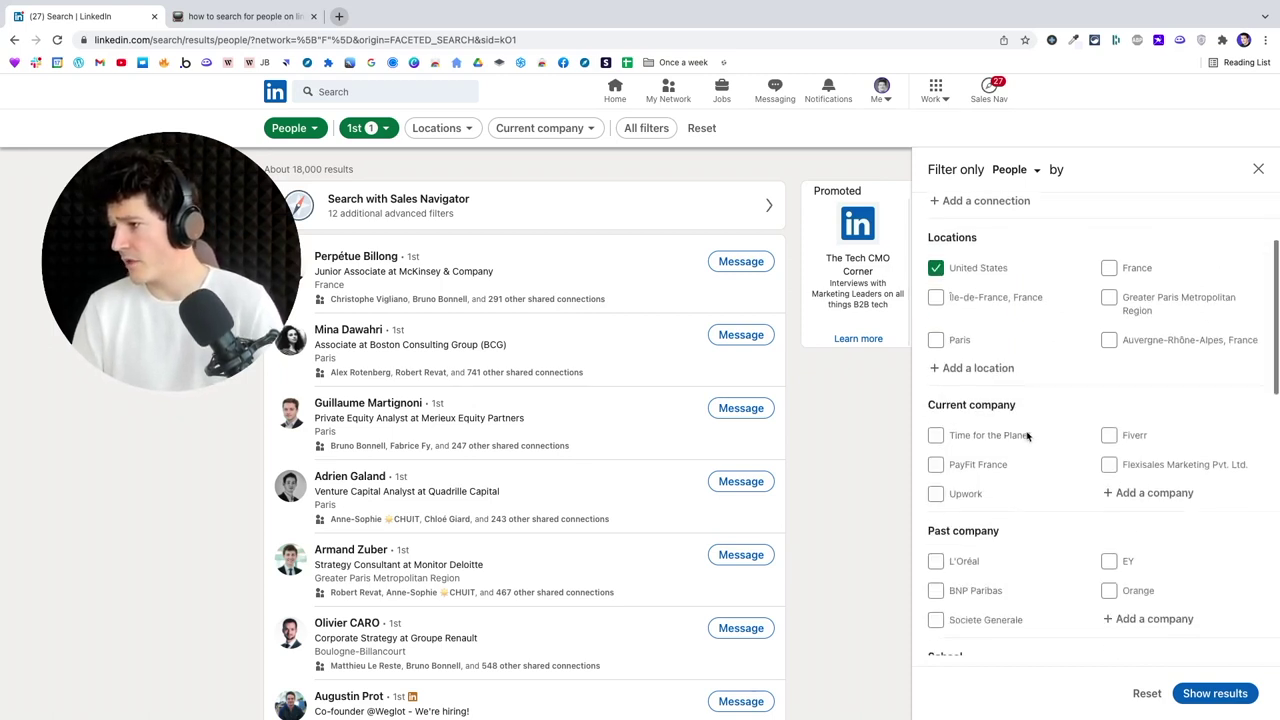
click(1129, 431)
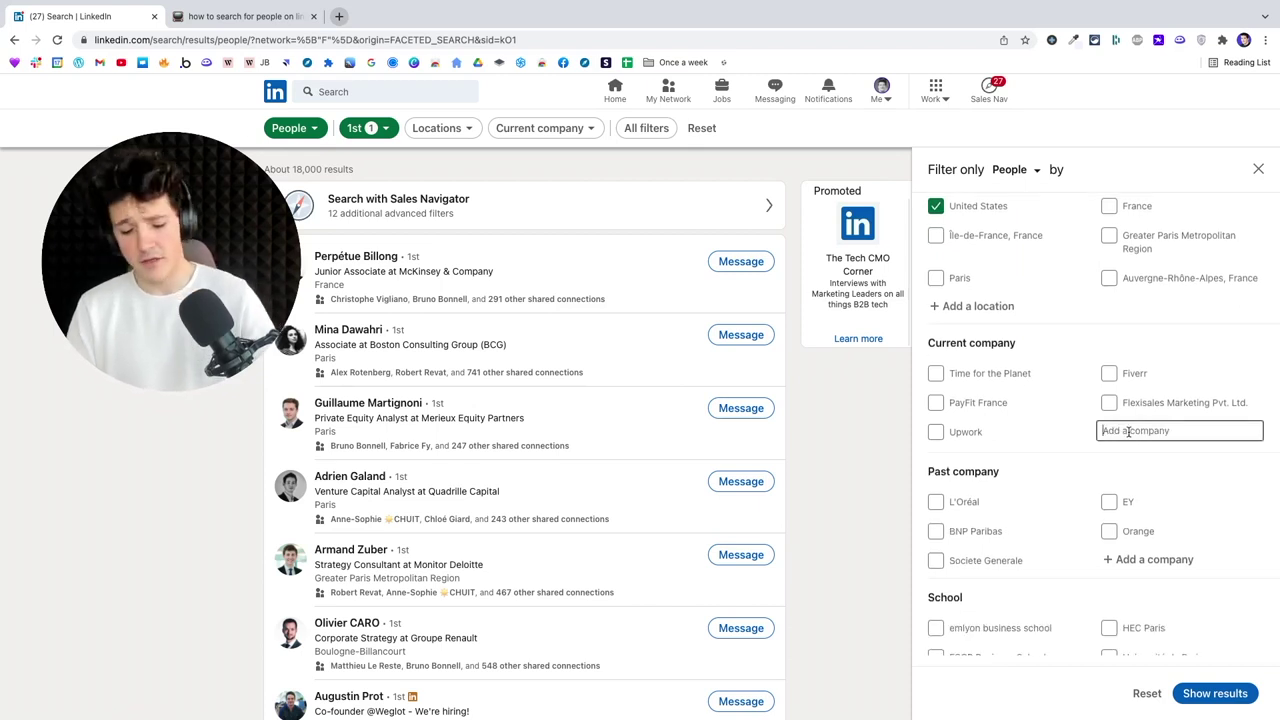
text(google)
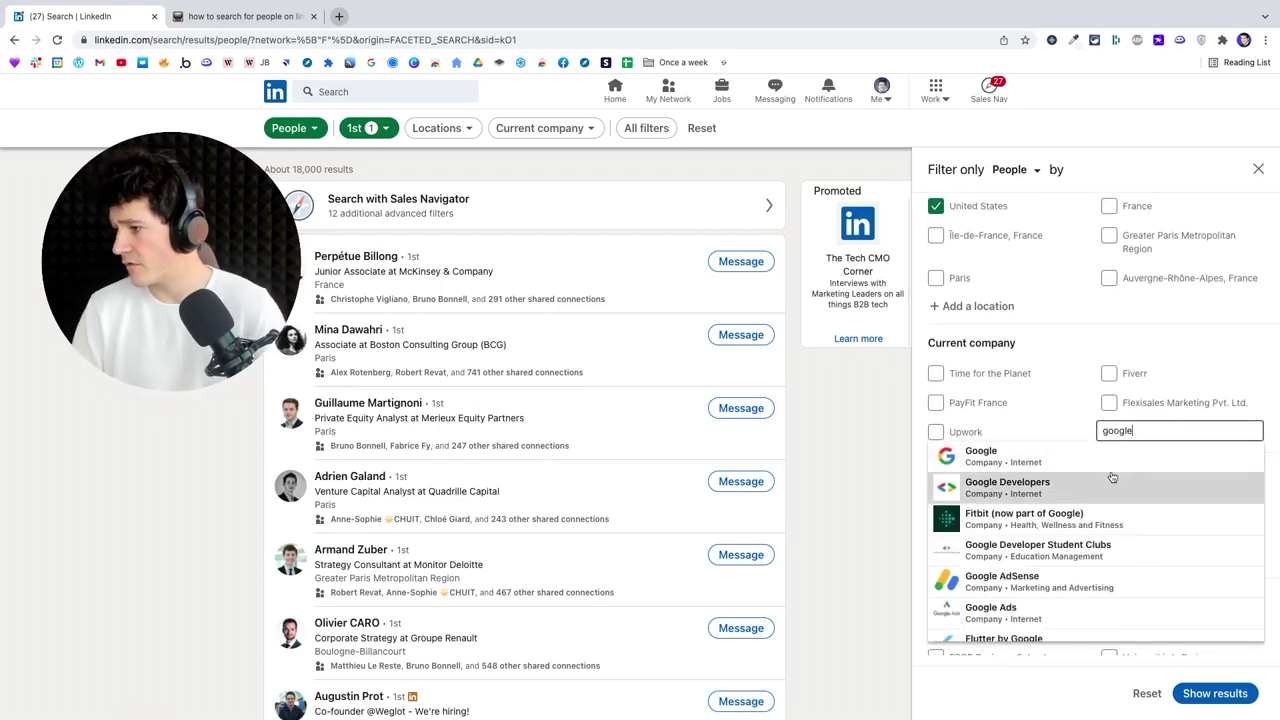
click(1115, 466)
Step: Look up facebook among the past companies and add Meta as a past company filter
scroll(1073, 476, down, 2)
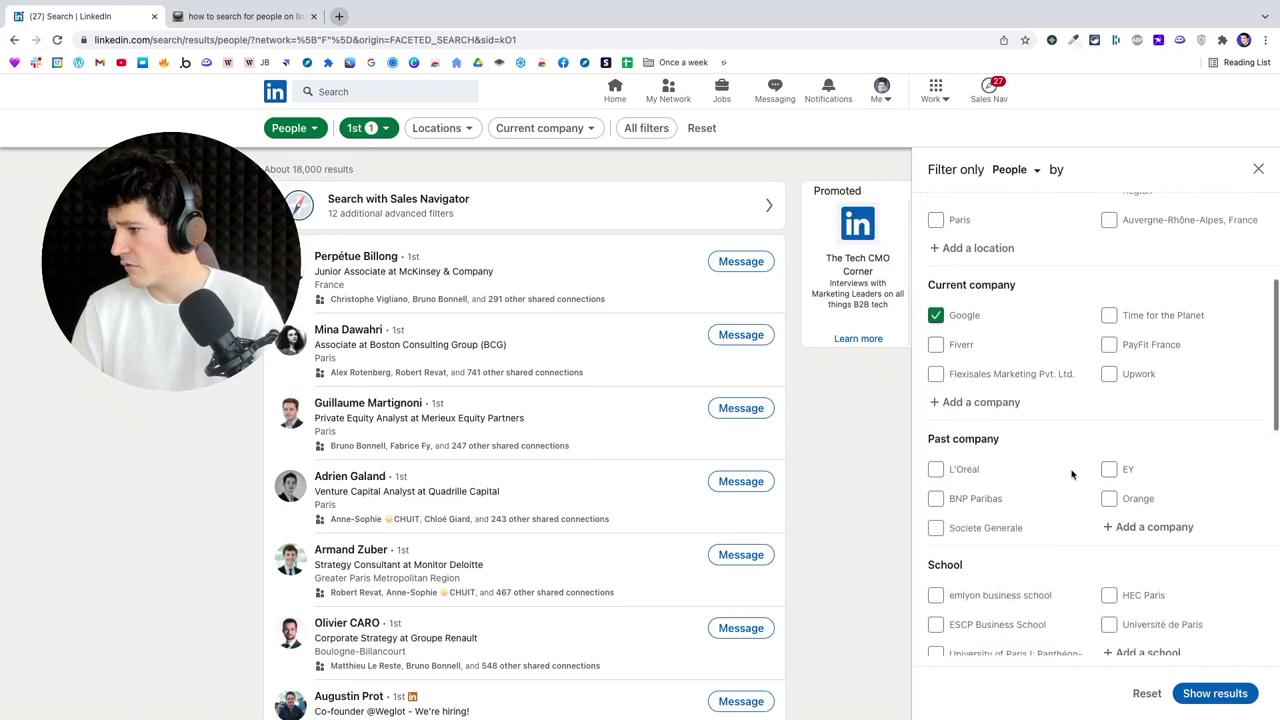
scroll(1071, 475, down, 1)
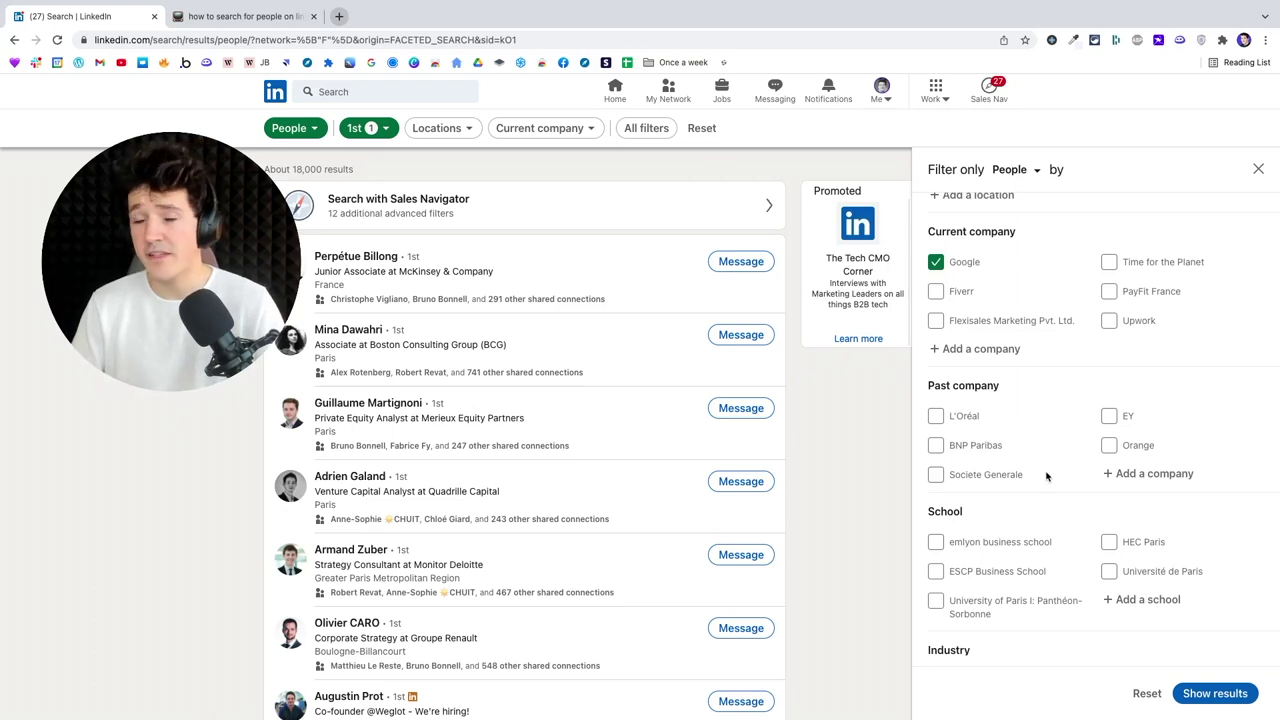
click(1148, 474)
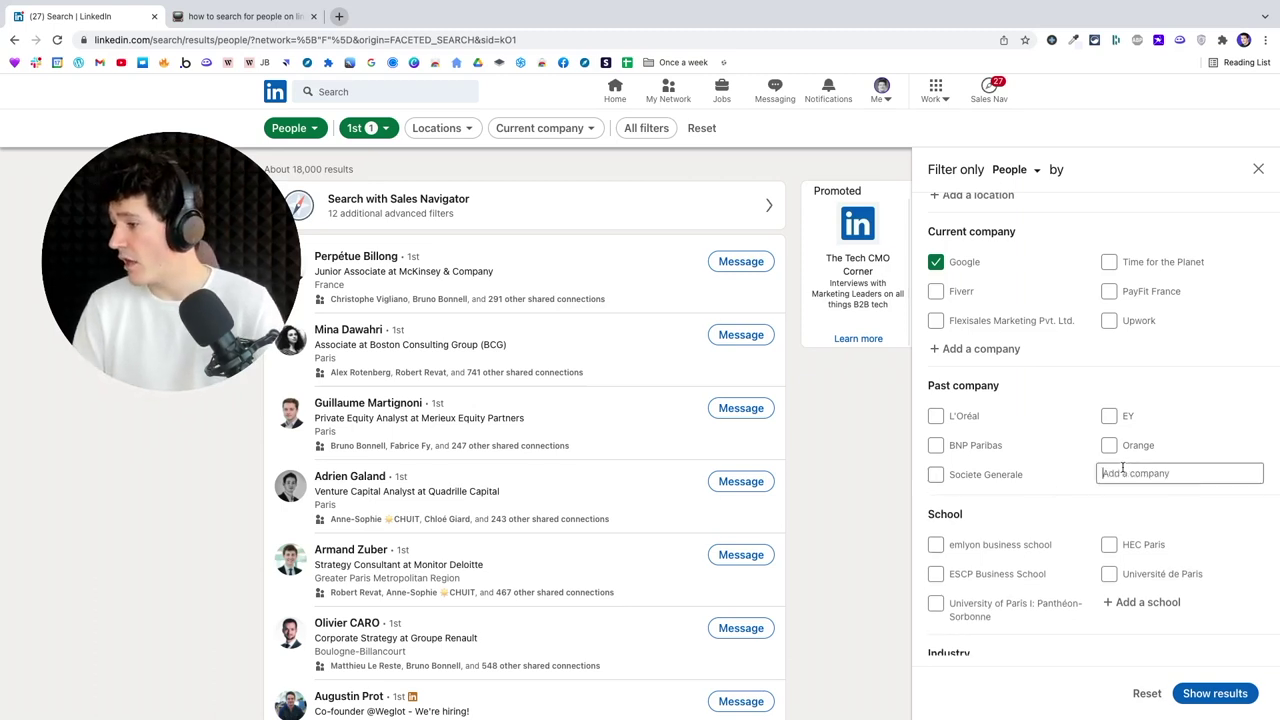
text(g)
key(BackSpace)
text(face)
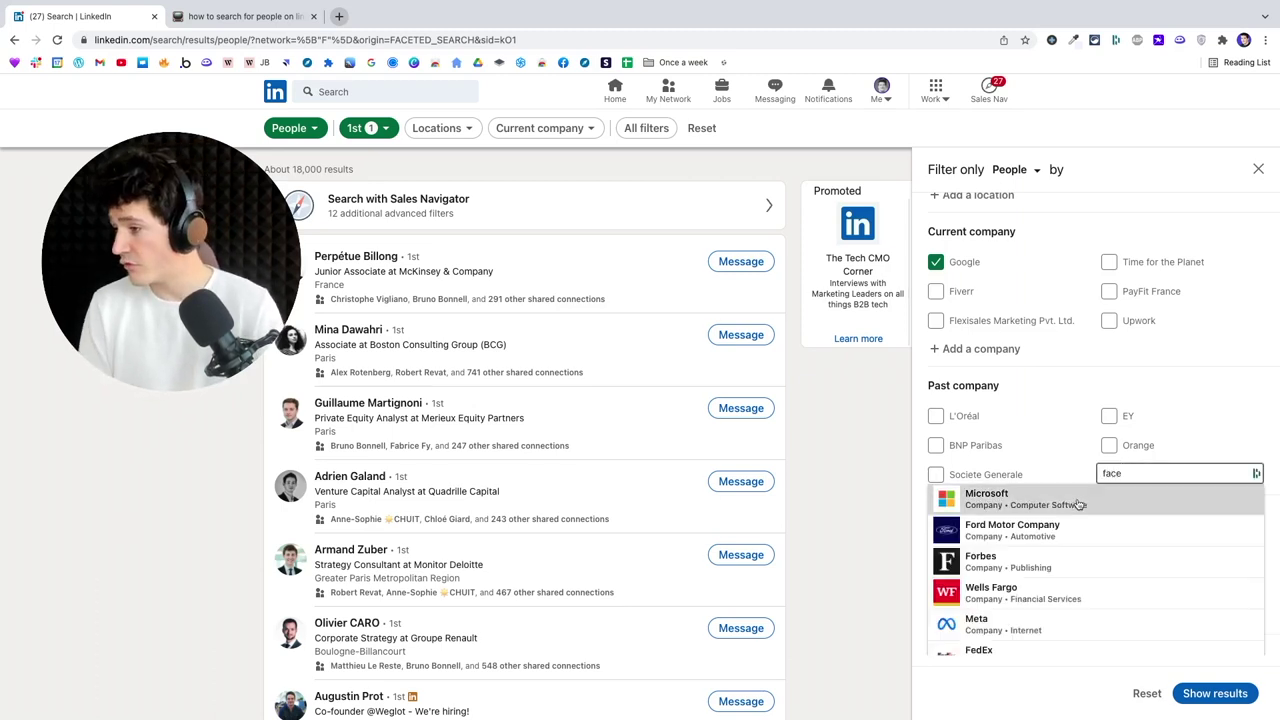
text(book)
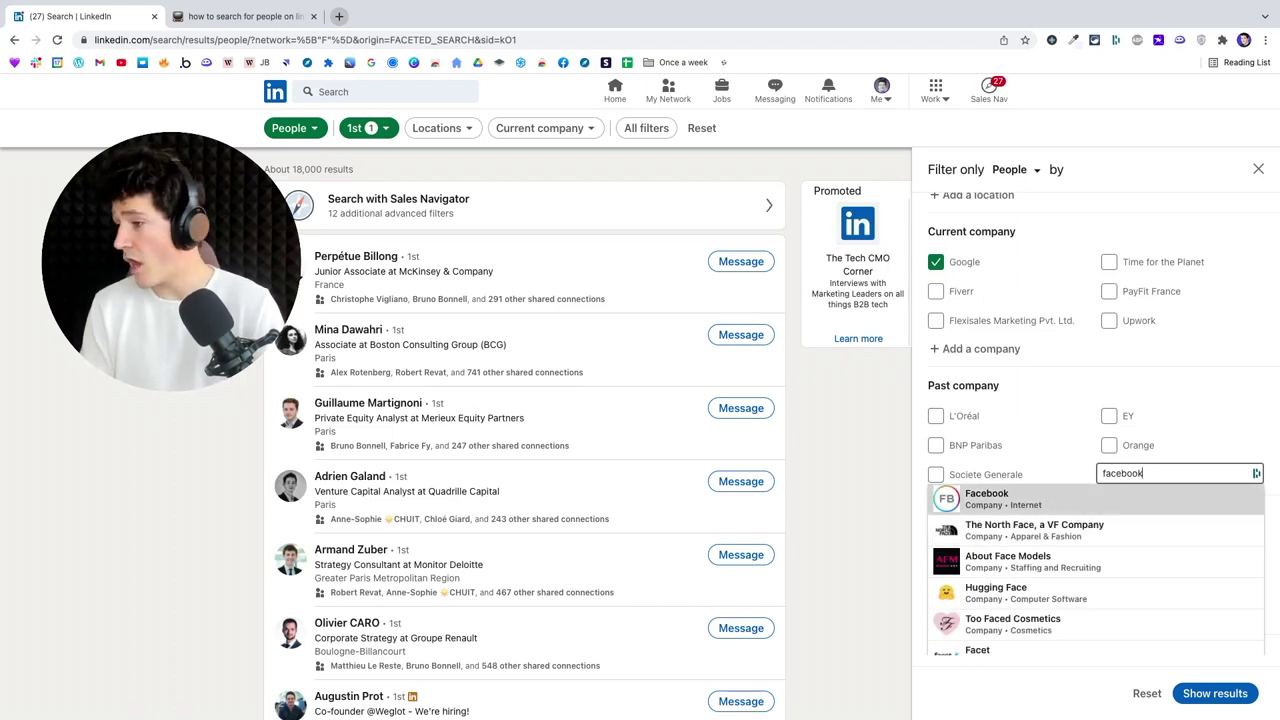
click(1059, 514)
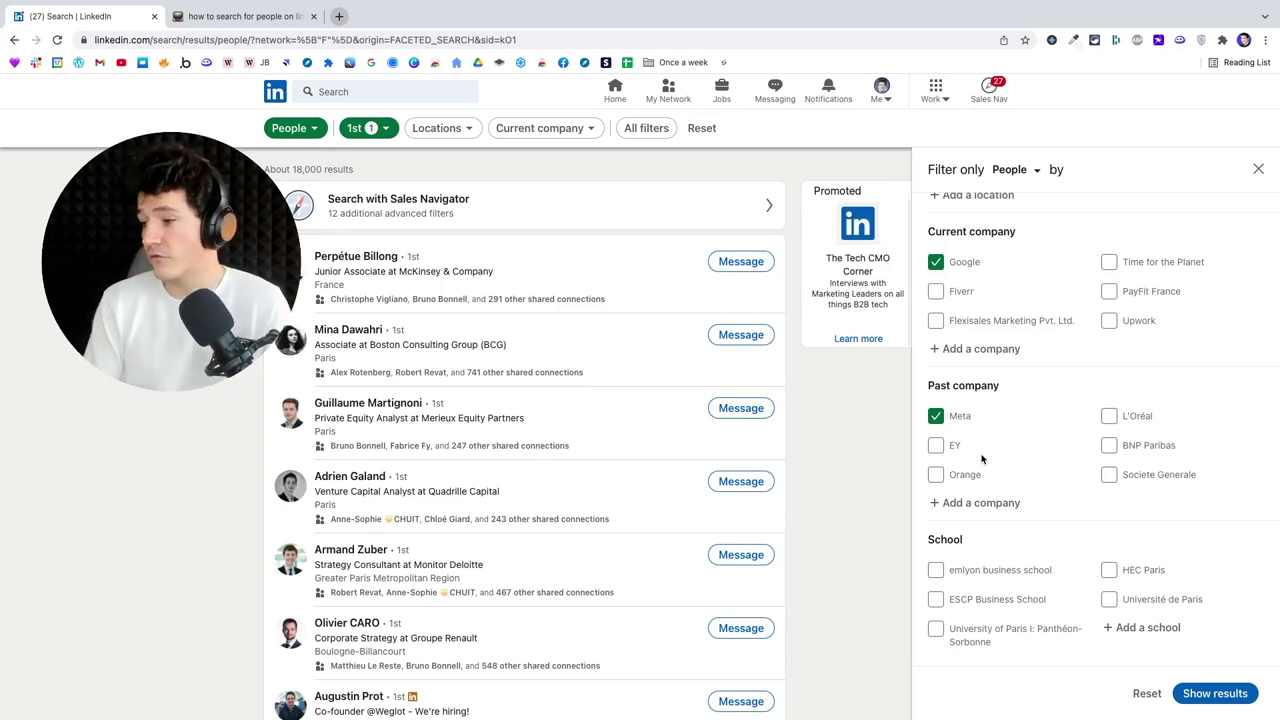
Step: Look through the School, Industry and Profile language filters available for the people search
scroll(981, 458, down, 3)
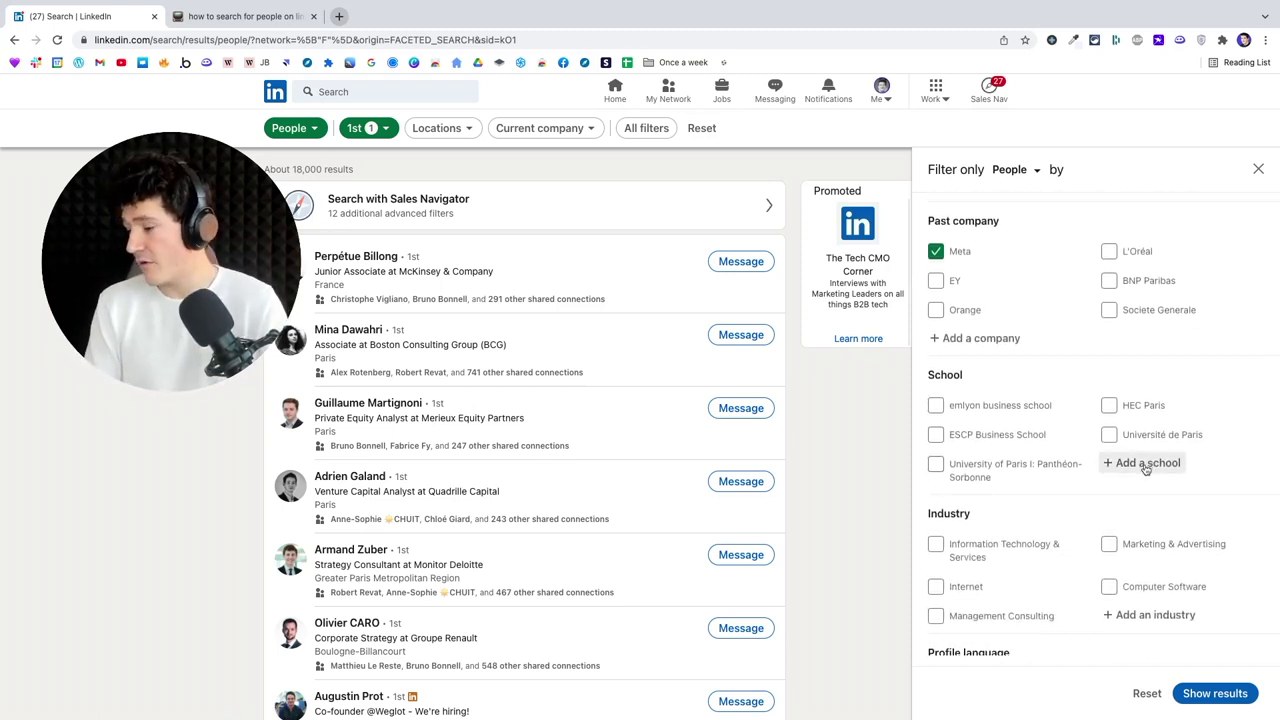
scroll(1071, 503, down, 3)
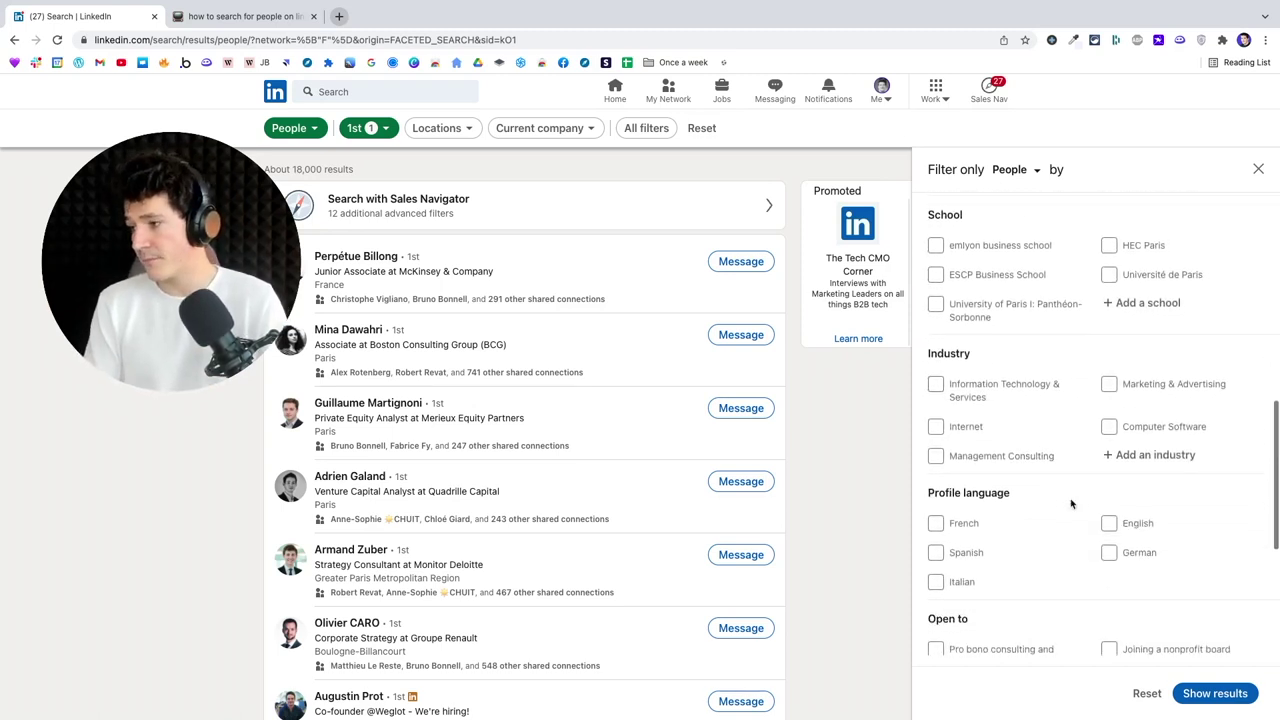
scroll(1071, 503, down, 1)
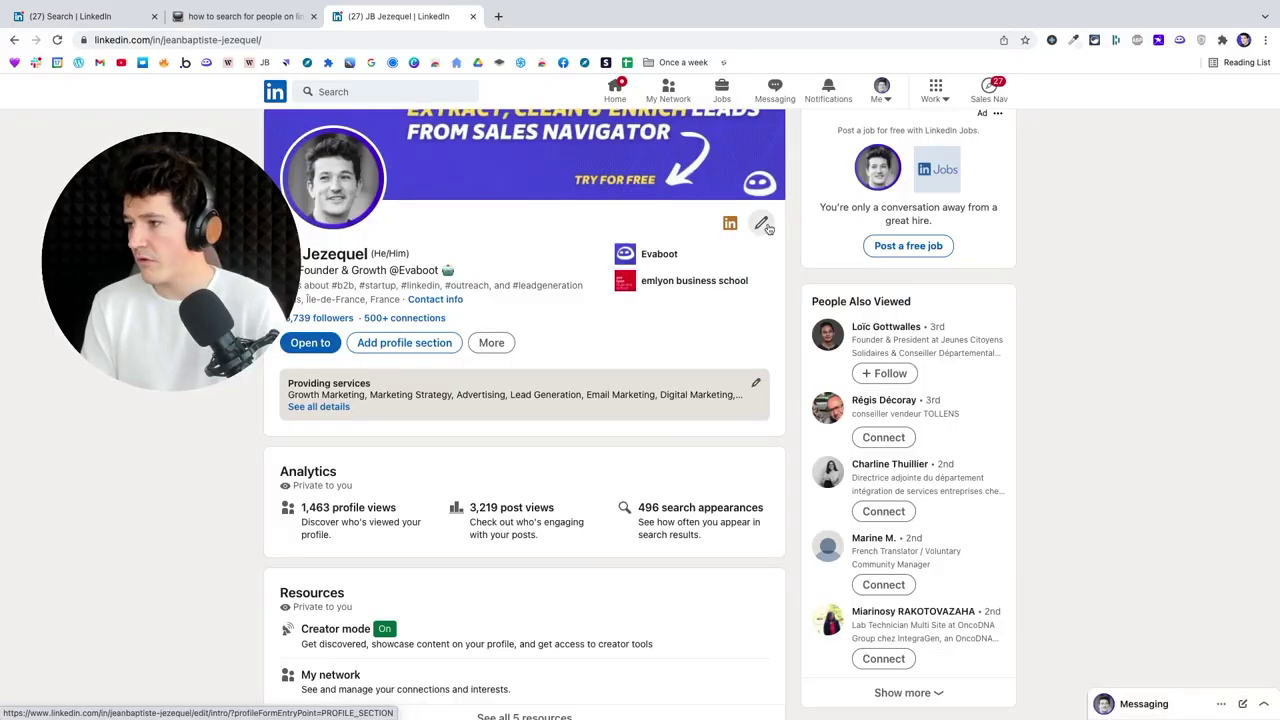
Step: Open the intro section of the own profile for editing and go to its Industry field
click(765, 225)
scroll(673, 392, down, 5)
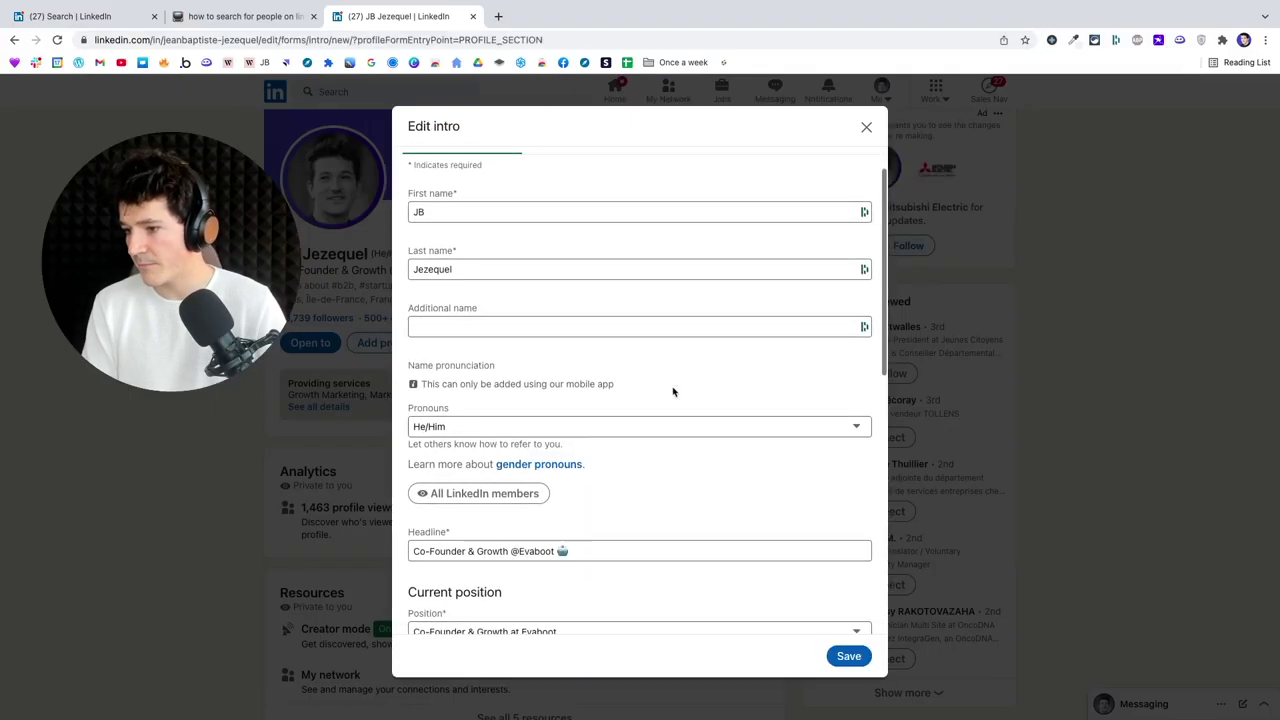
click(557, 408)
click(626, 437)
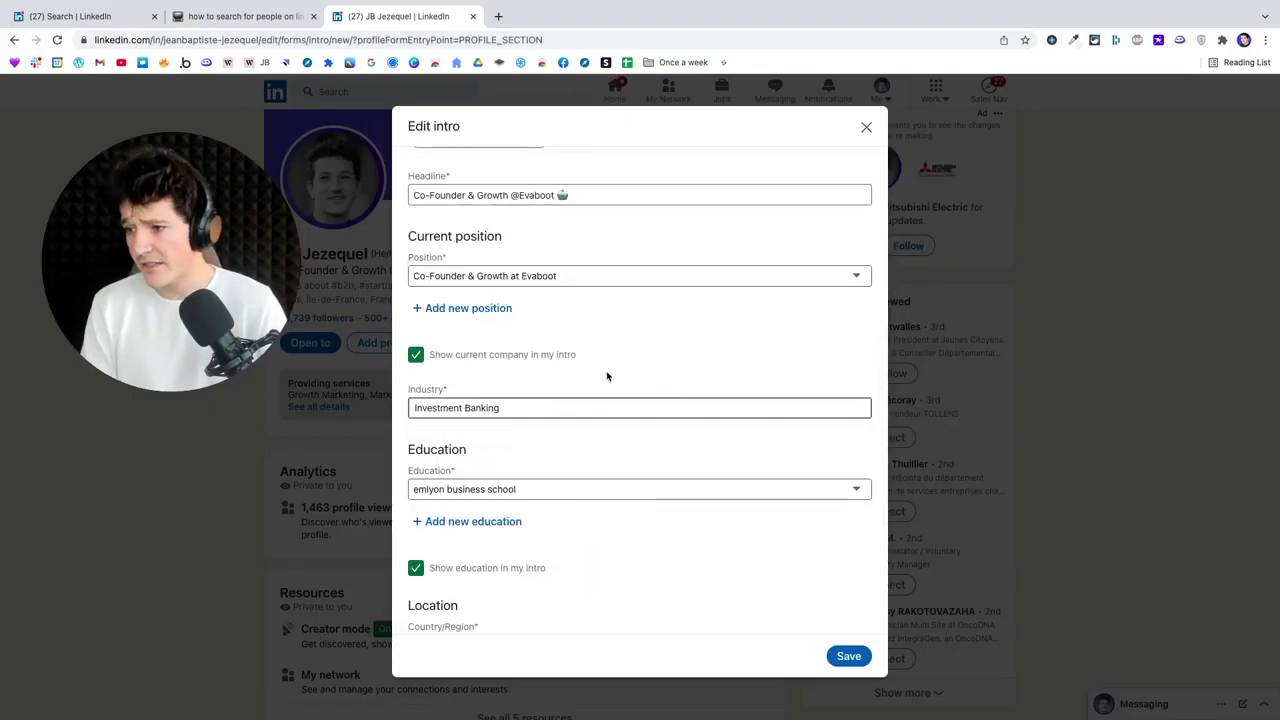
Step: Replace the profile's industry with Computer Software, looking it up among the computer-related industries
drag(502, 408, 394, 408)
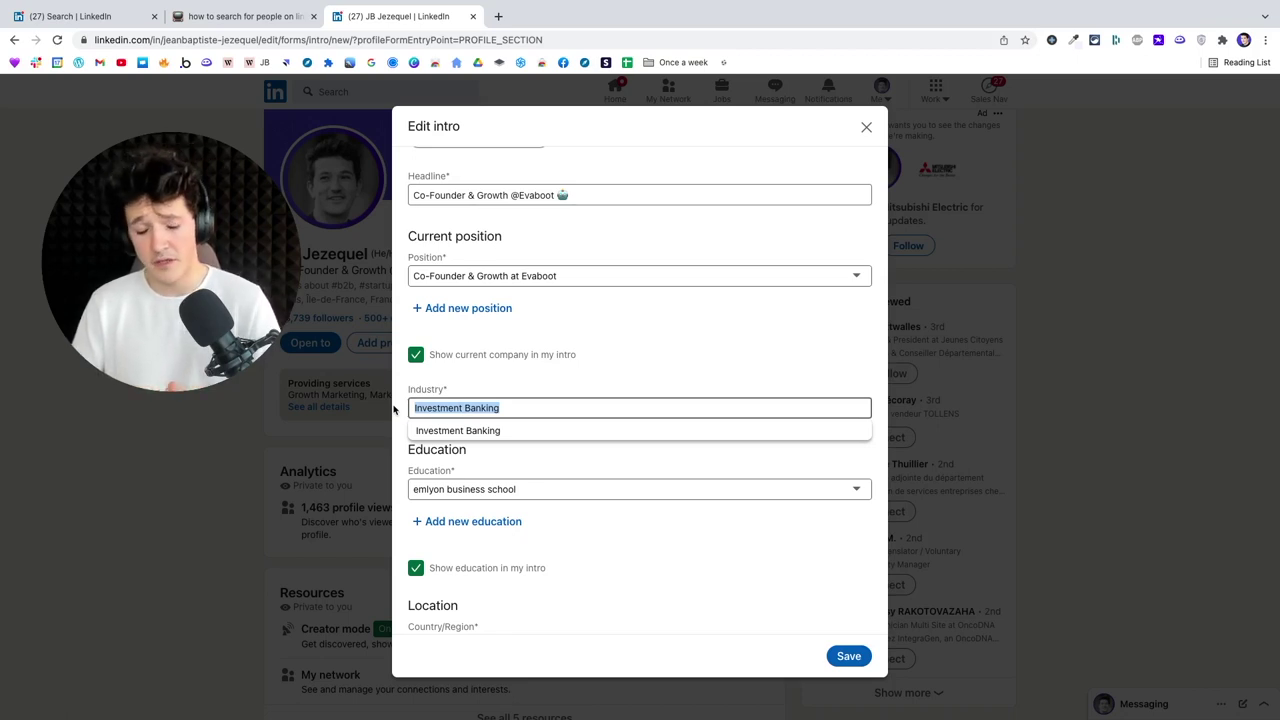
text(so)
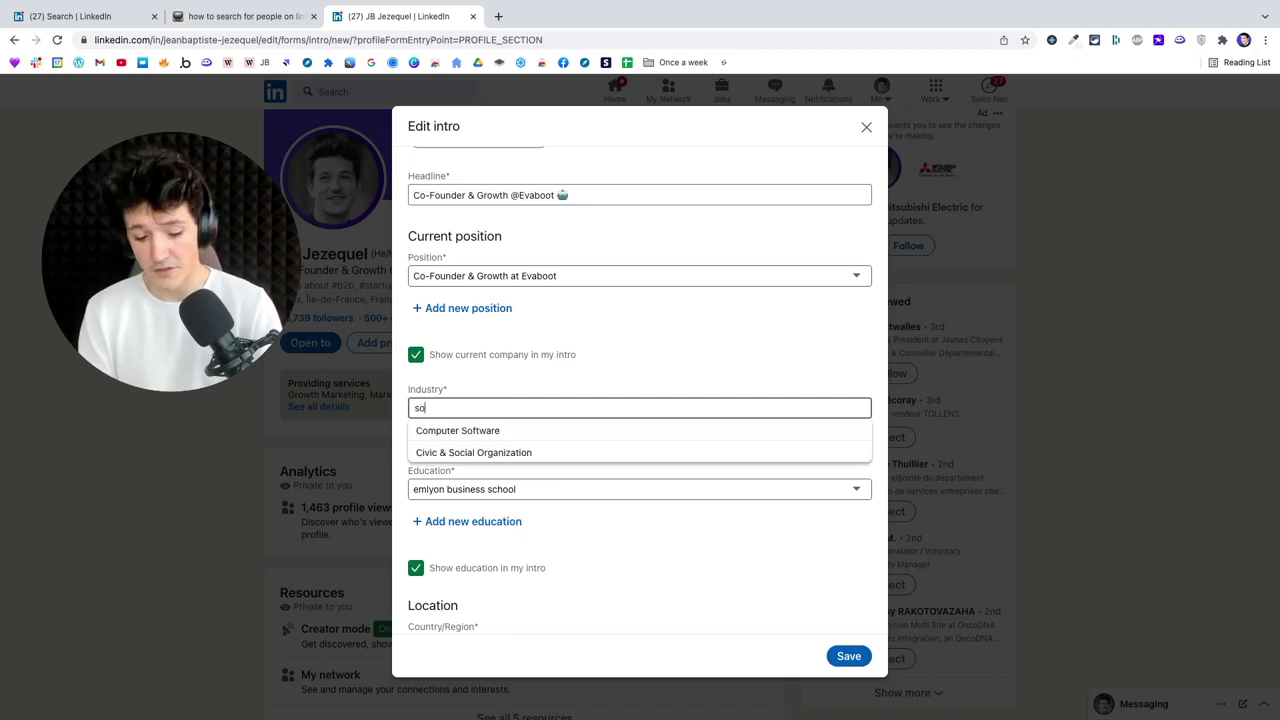
text(fw)
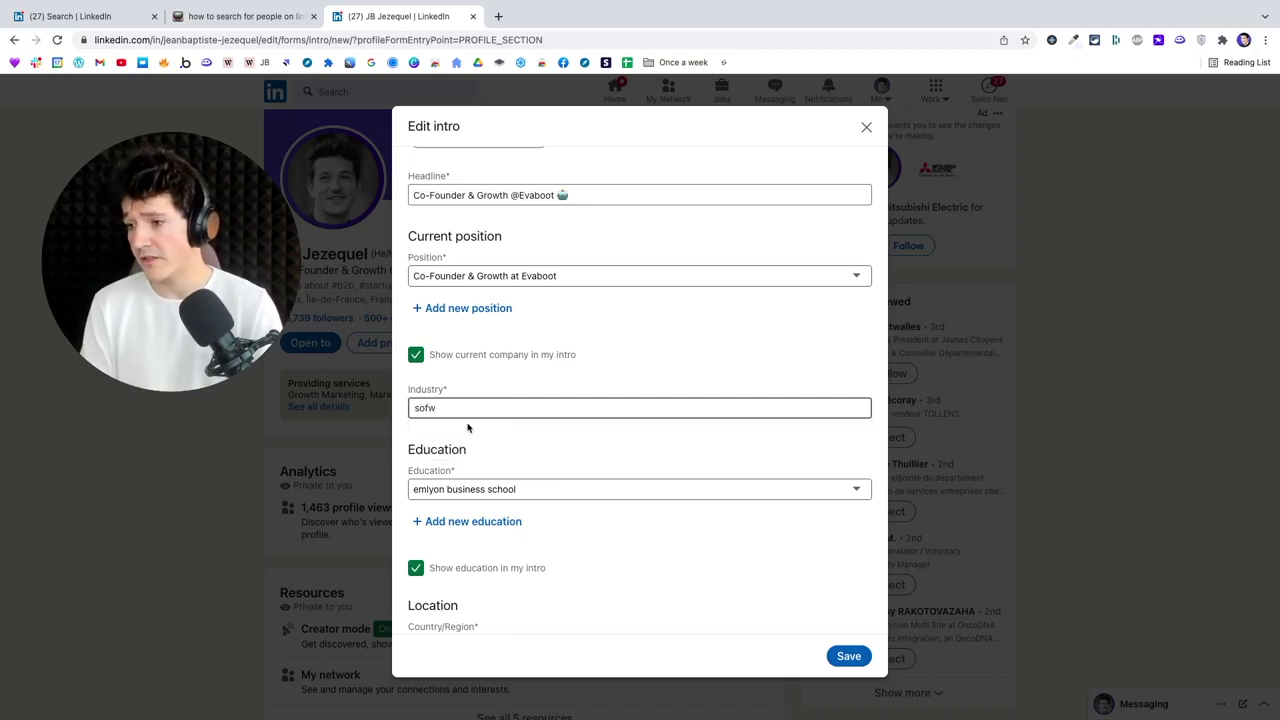
key(BackSpace)
key(BackSpace)
text(omp)
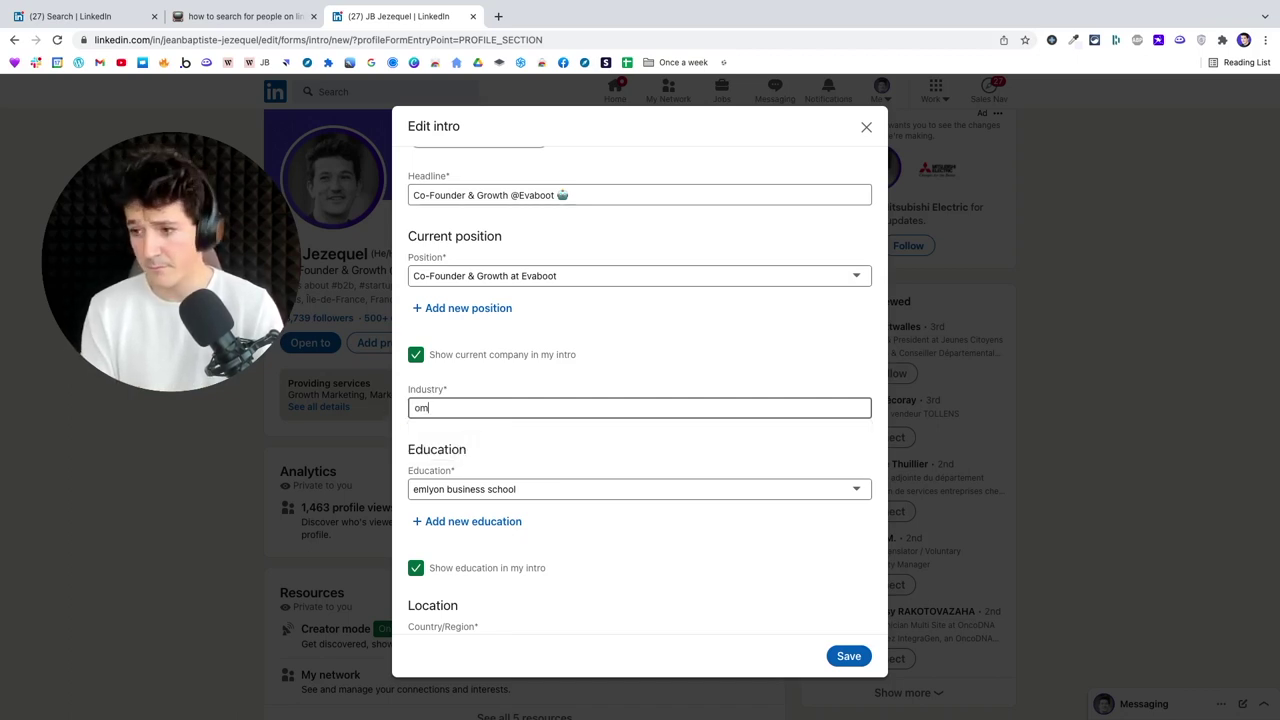
key(BackSpace)
key(BackSpace)
text(computr)
key(BackSpace)
text(er)
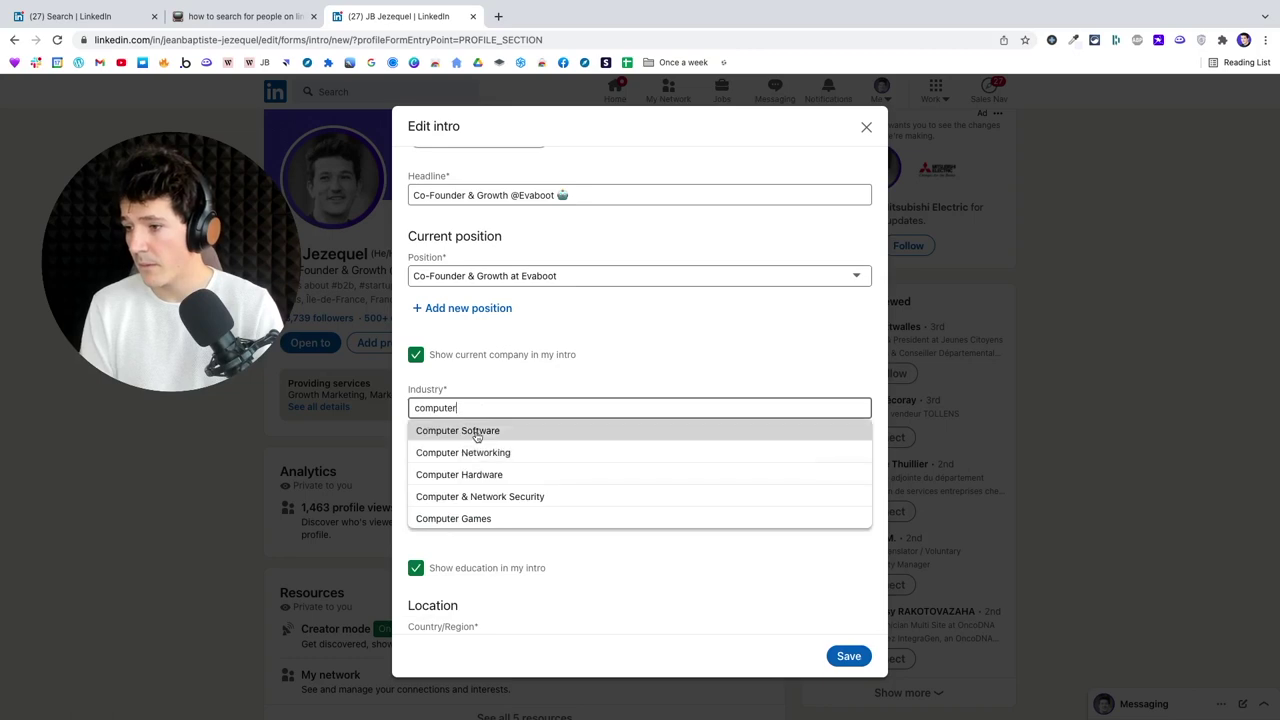
click(480, 430)
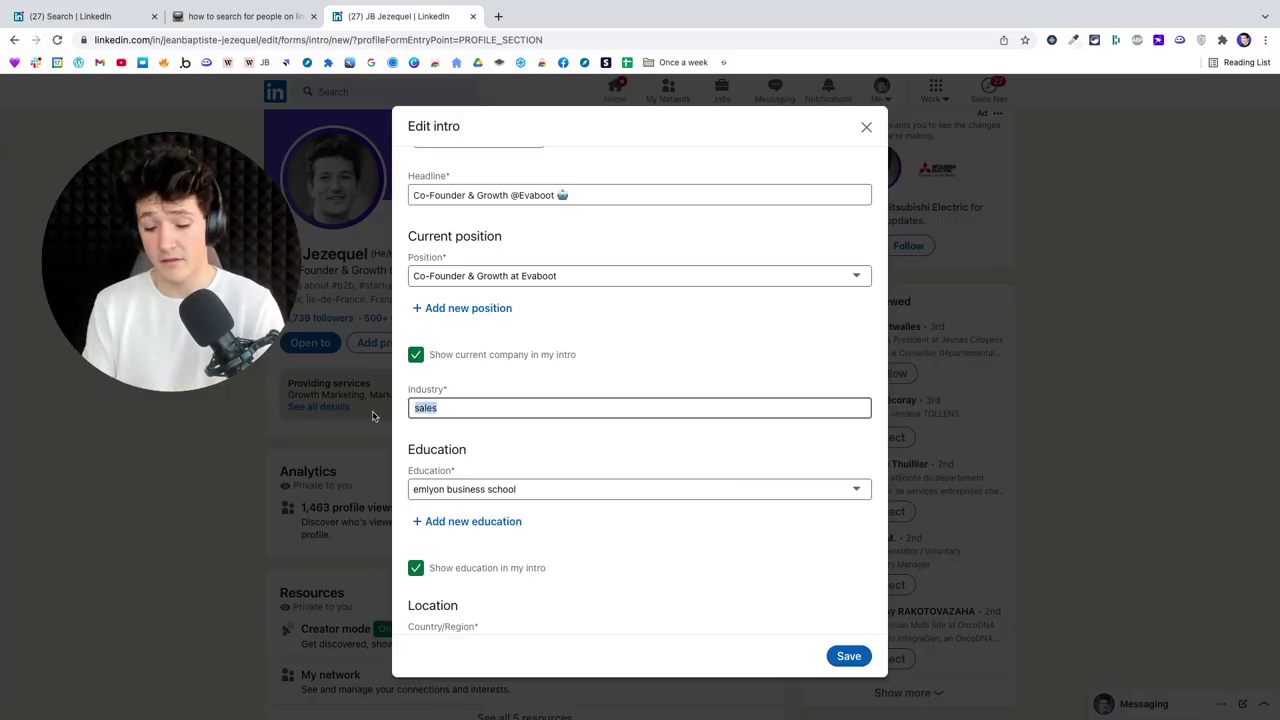
Step: Try marketing as the profile's industry, then clear the Industry field
text(market)
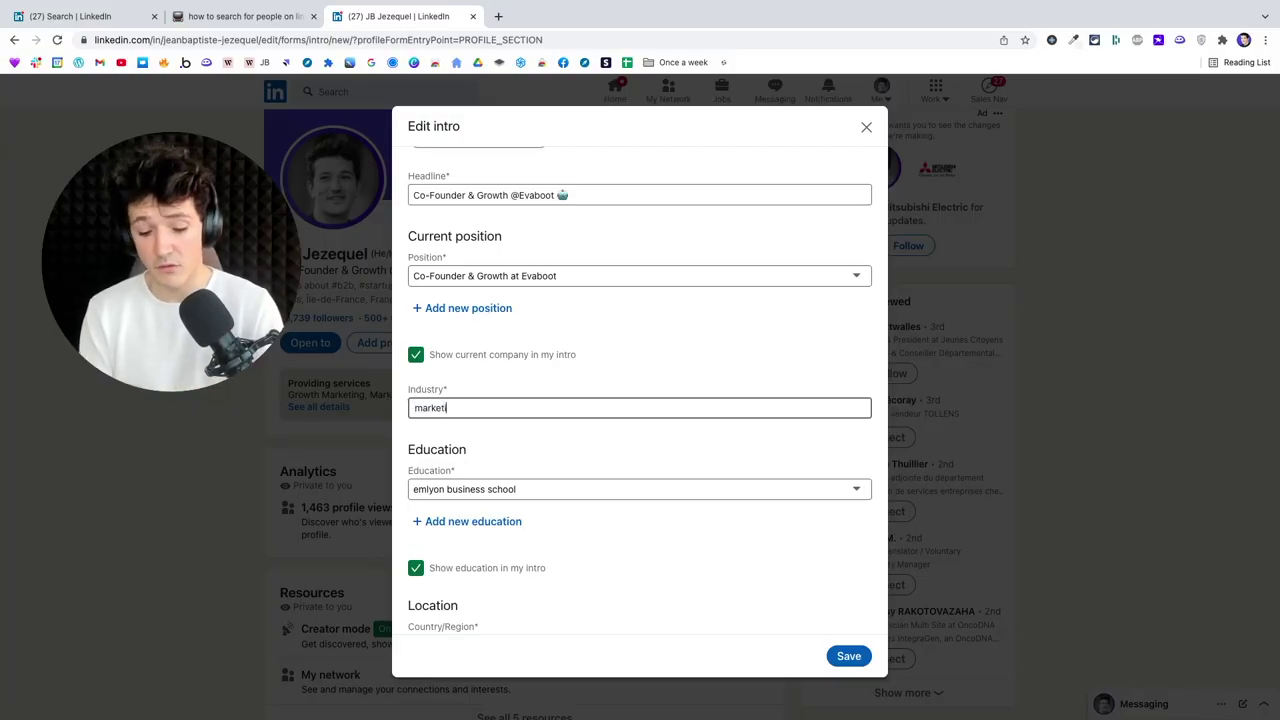
text(ing)
key(super+a)
key(BackSpace)
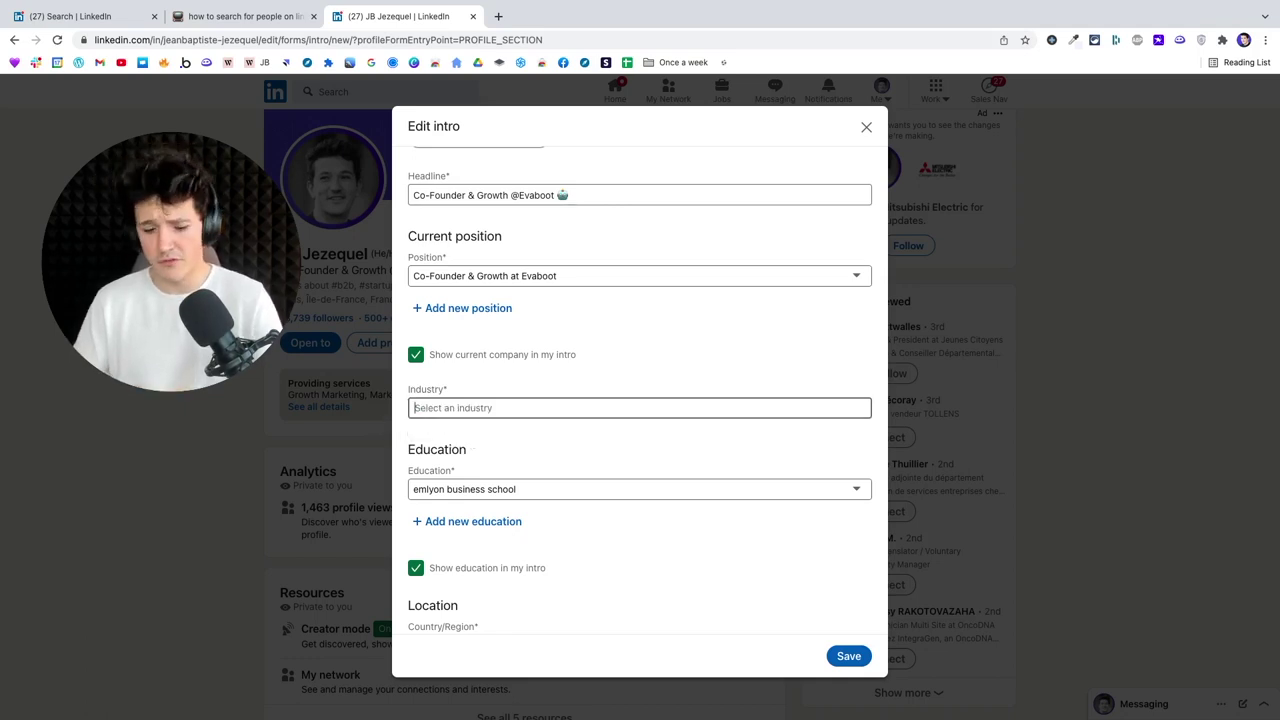
Step: Set the profile's industry to Chemicals and save the intro
text(chemical)
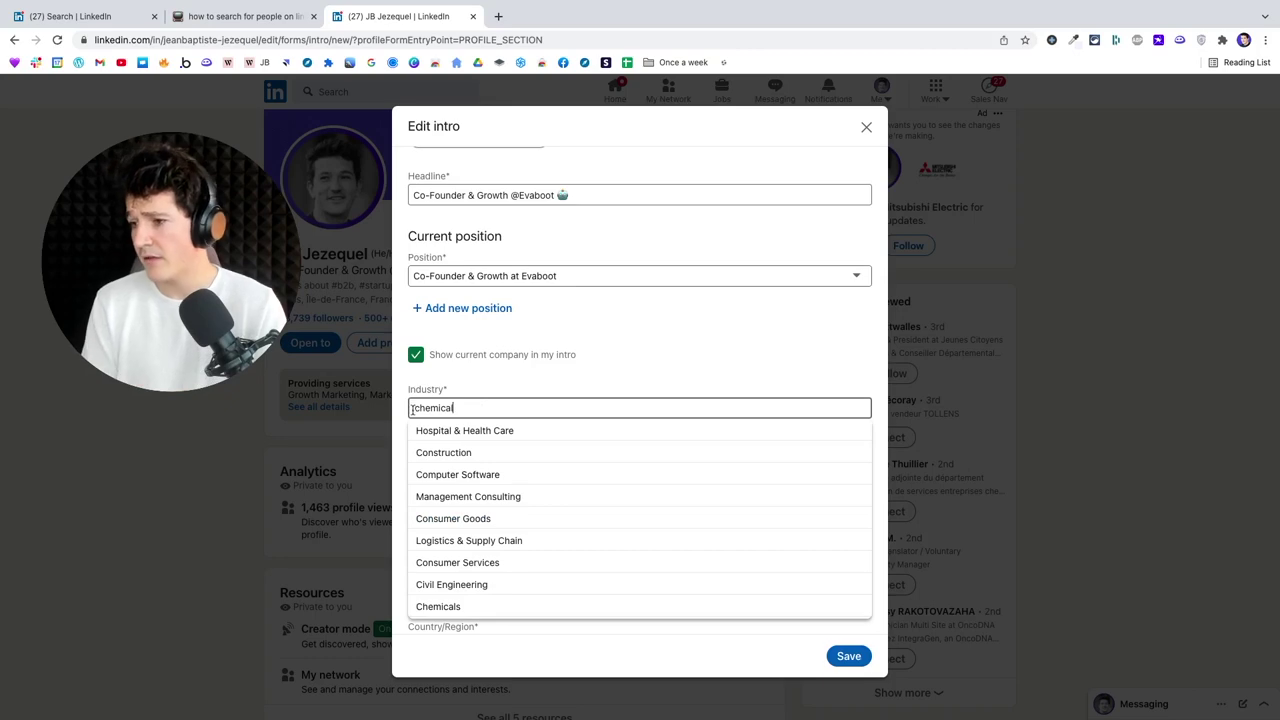
click(448, 430)
click(862, 660)
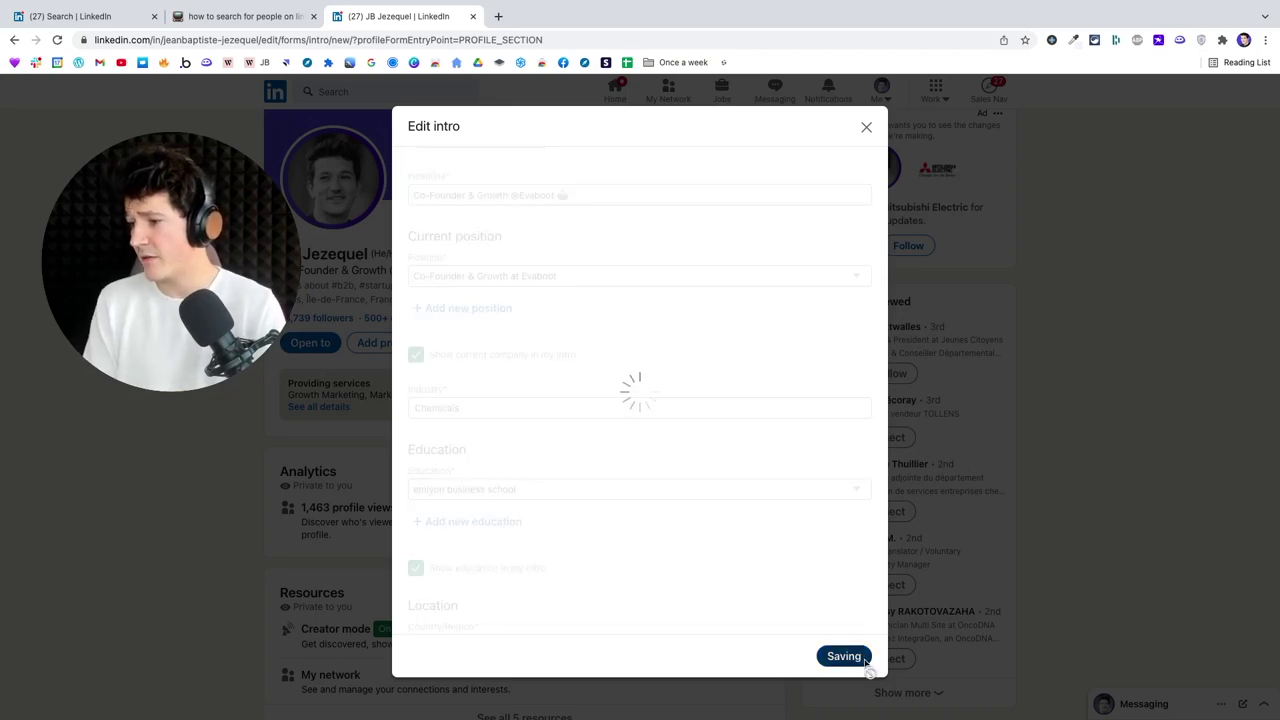
click(694, 359)
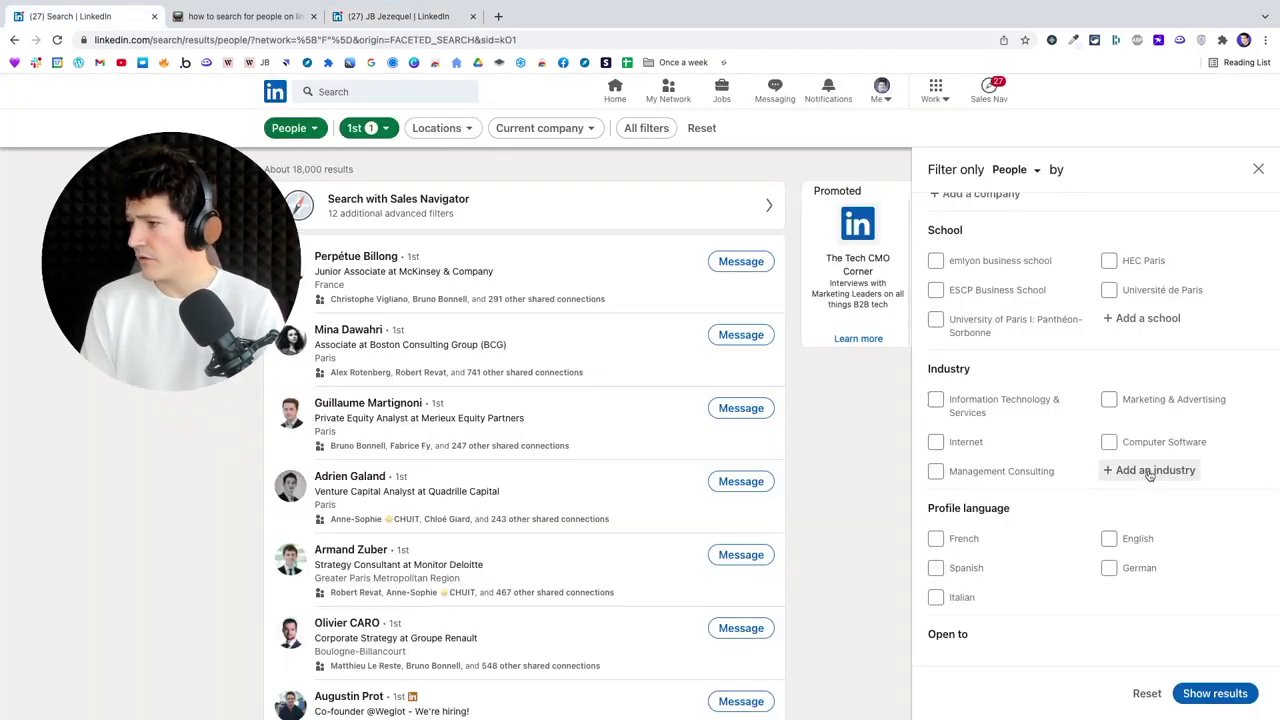
Step: Add Chemicals to the industry filter of the people search
click(1150, 470)
text(chemic)
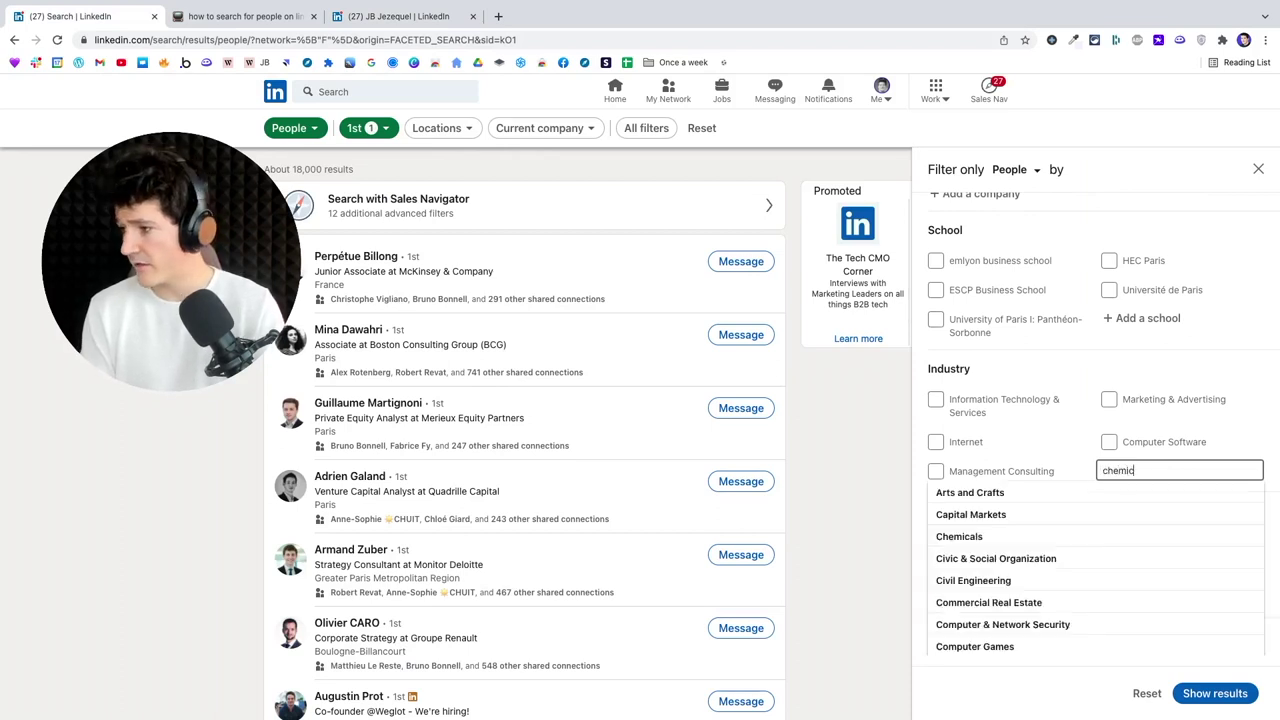
click(1104, 494)
Step: Clear the connection-degree filters so only the Chemicals industry remains selected, and show the results
scroll(1040, 434, up, 2)
scroll(1040, 434, up, 3)
click(936, 388)
click(936, 234)
scroll(937, 236, up, 3)
scroll(937, 236, up, 2)
click(936, 318)
scroll(940, 300, up, 2)
click(937, 272)
click(1109, 242)
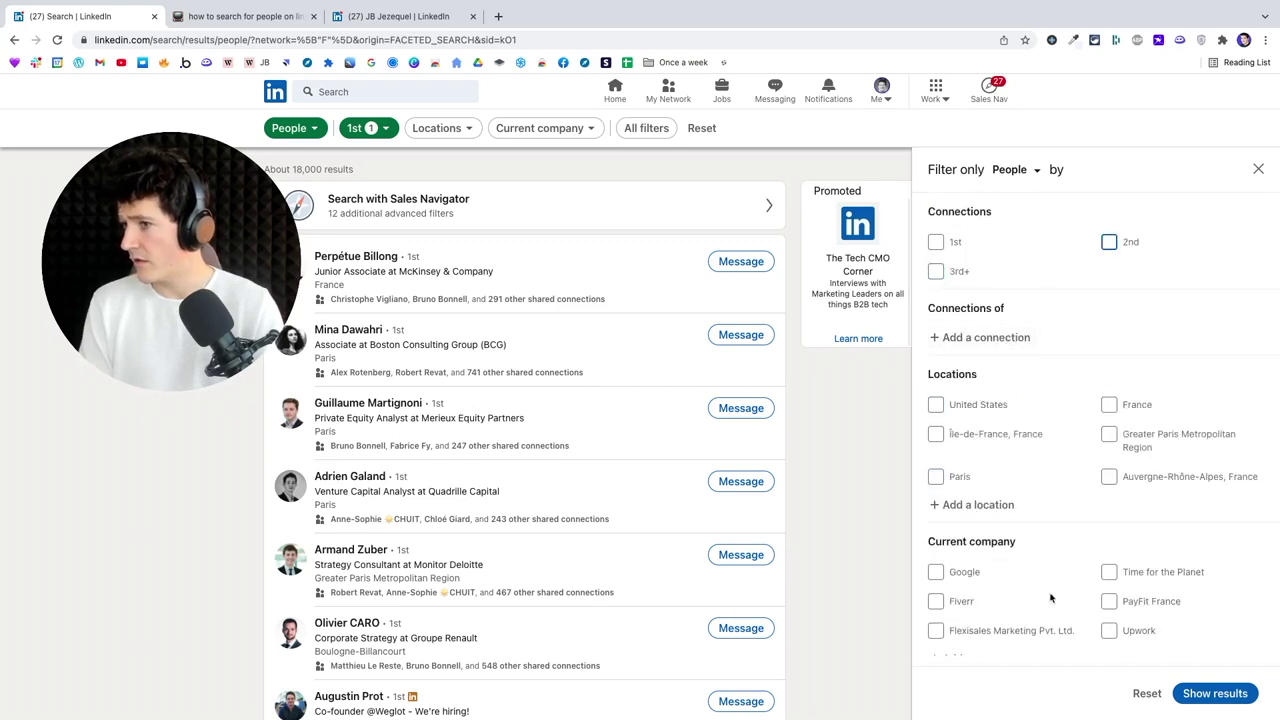
click(1213, 693)
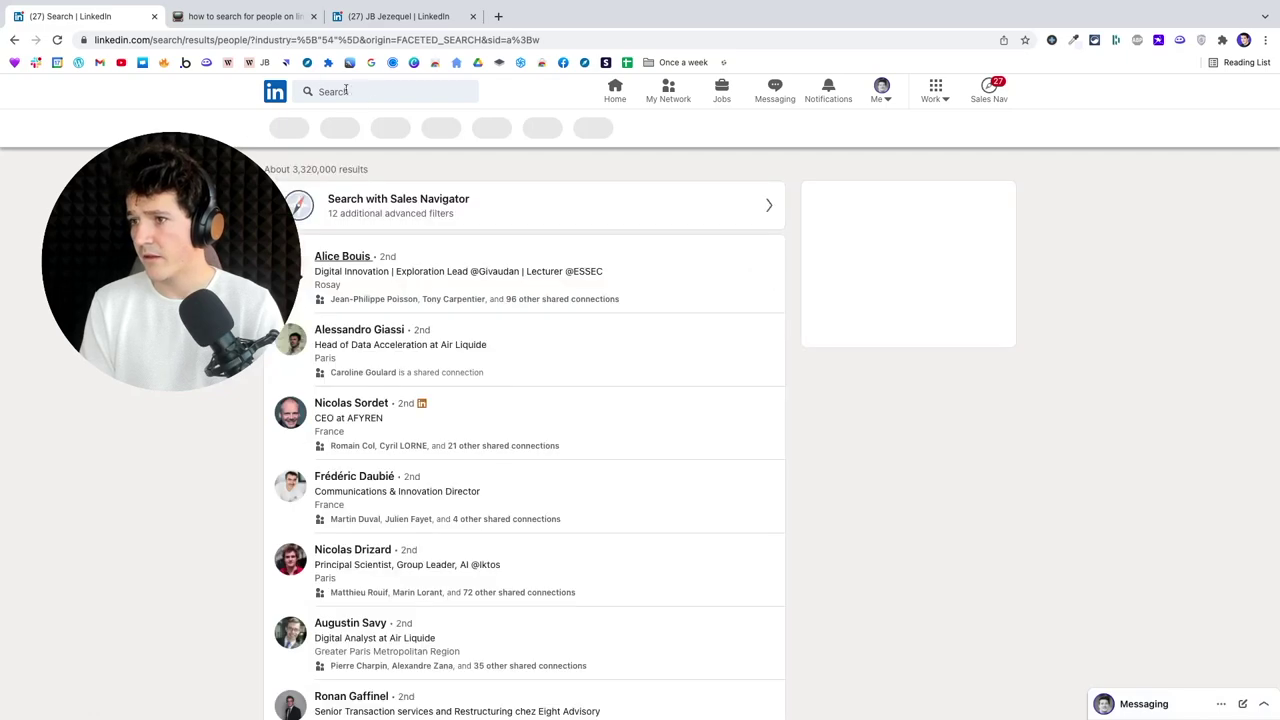
Step: Search for the own profile by its owner's name and restrict the results to people
click(340, 91)
text(jb jez)
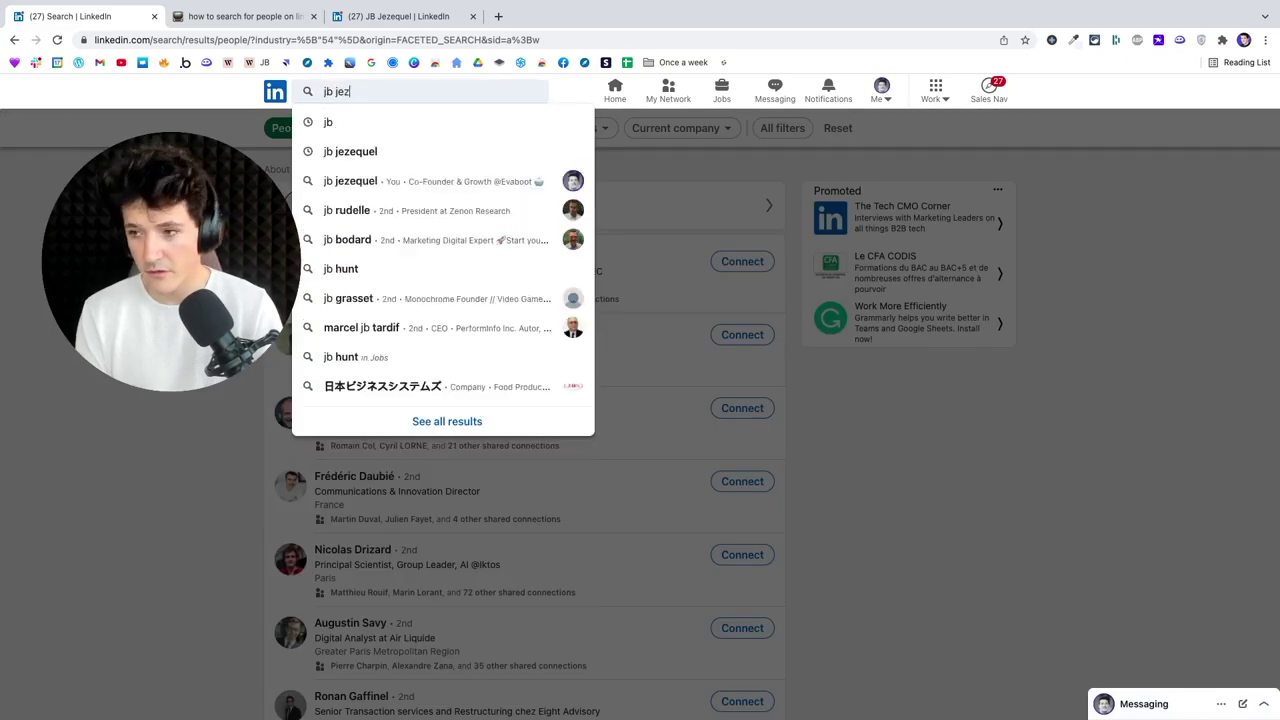
text(equel)
click(380, 118)
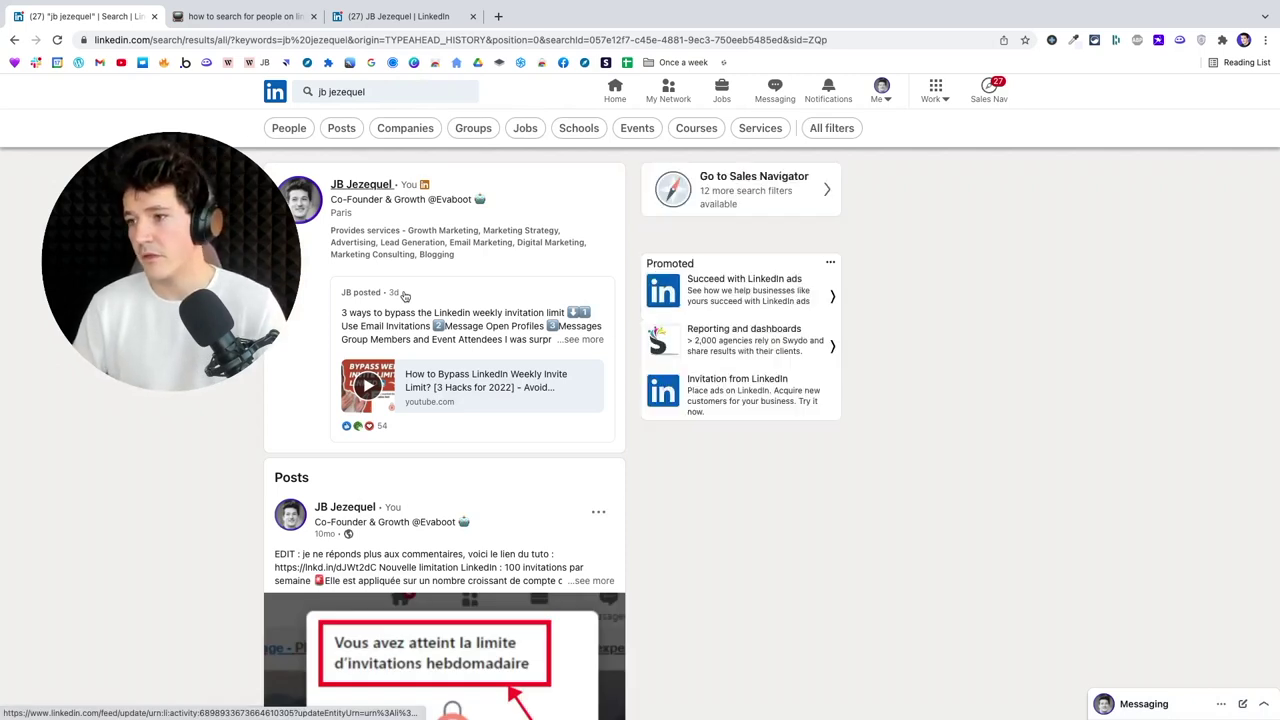
click(289, 128)
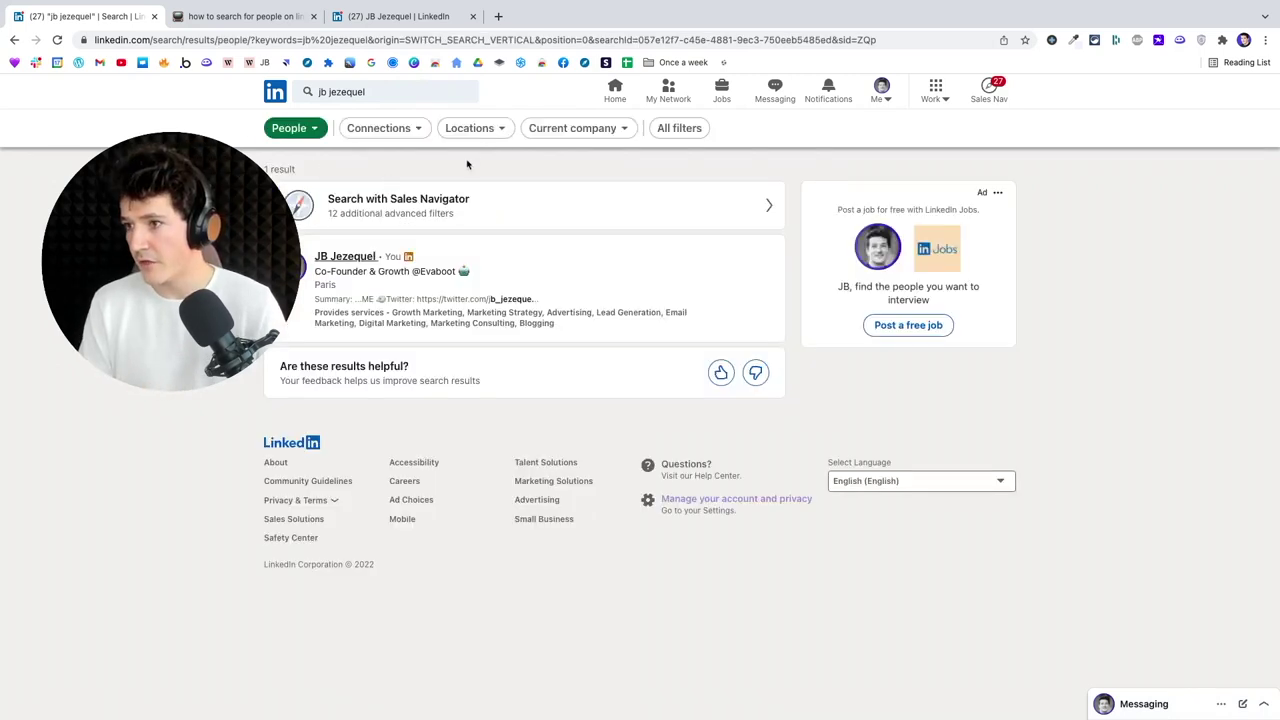
Step: Filter the name search by the Chemicals industry and show the results
click(677, 129)
scroll(1041, 410, down, 5)
scroll(1055, 500, down, 2)
scroll(1062, 536, up, 4)
scroll(1062, 538, down, 2)
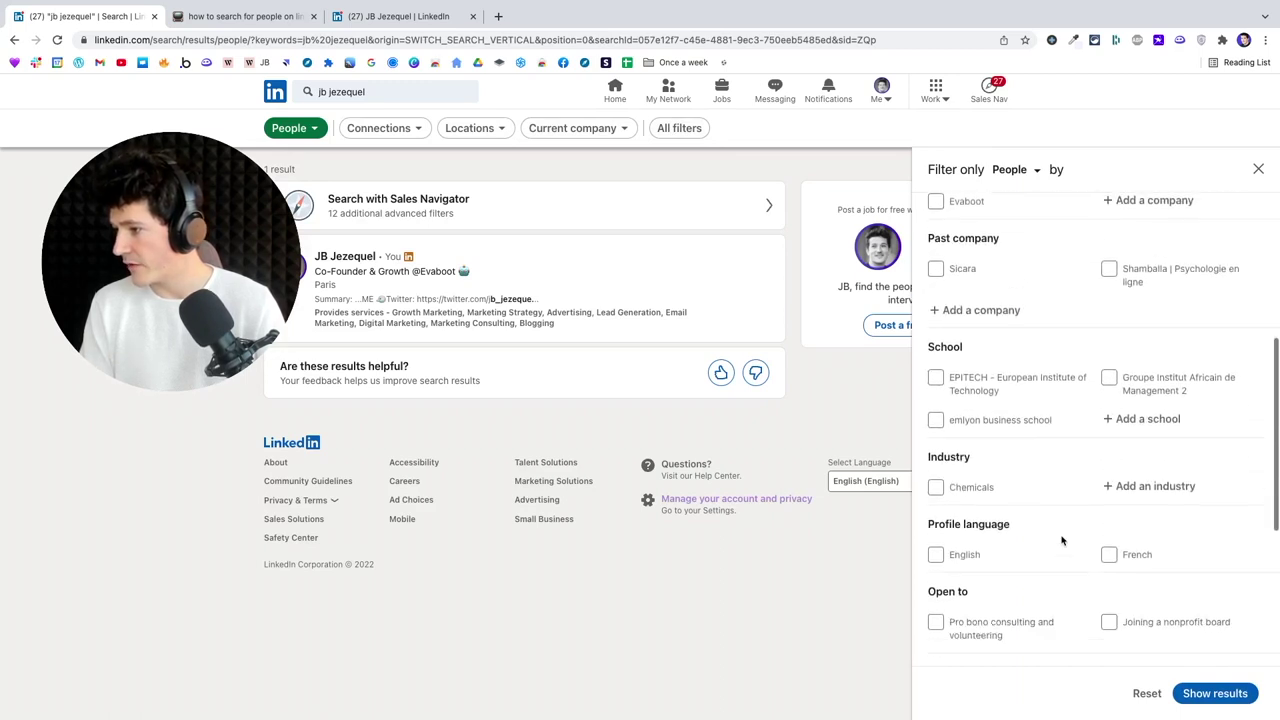
scroll(1062, 540, down, 1)
click(935, 451)
click(1215, 693)
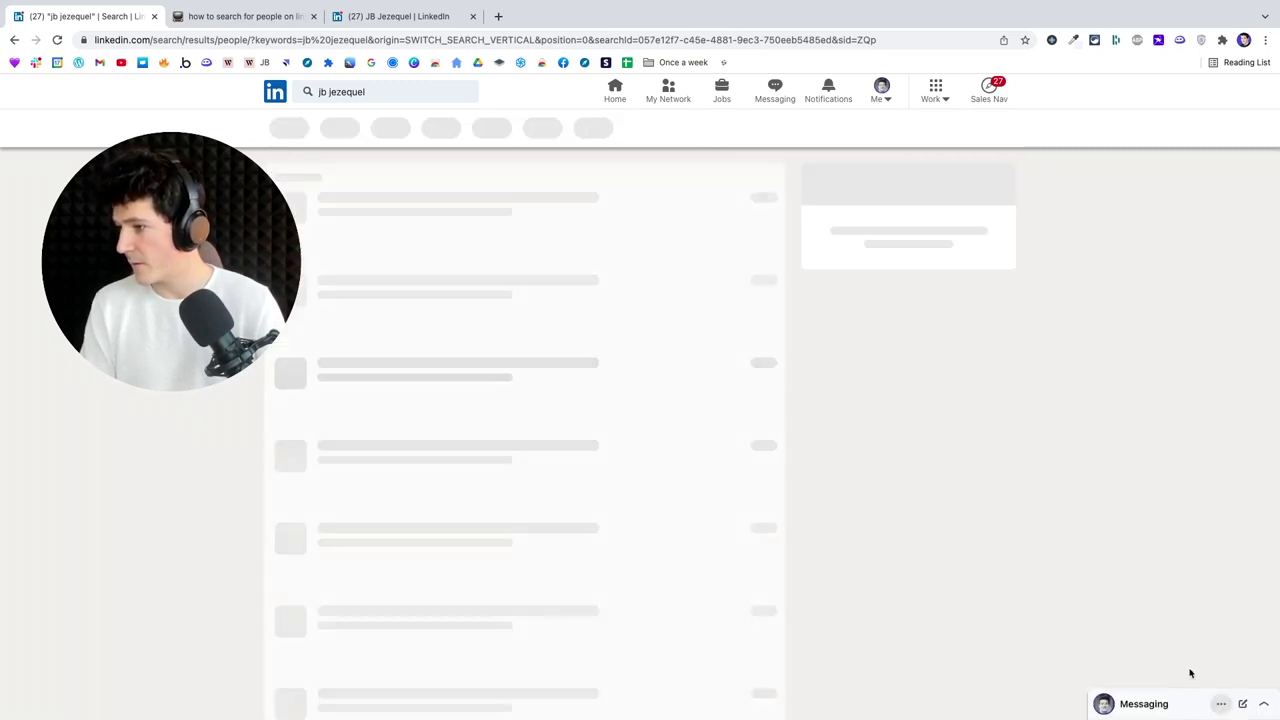
Step: Replace Chemicals with Commercial Real Estate in the industry filter and show the results
click(424, 129)
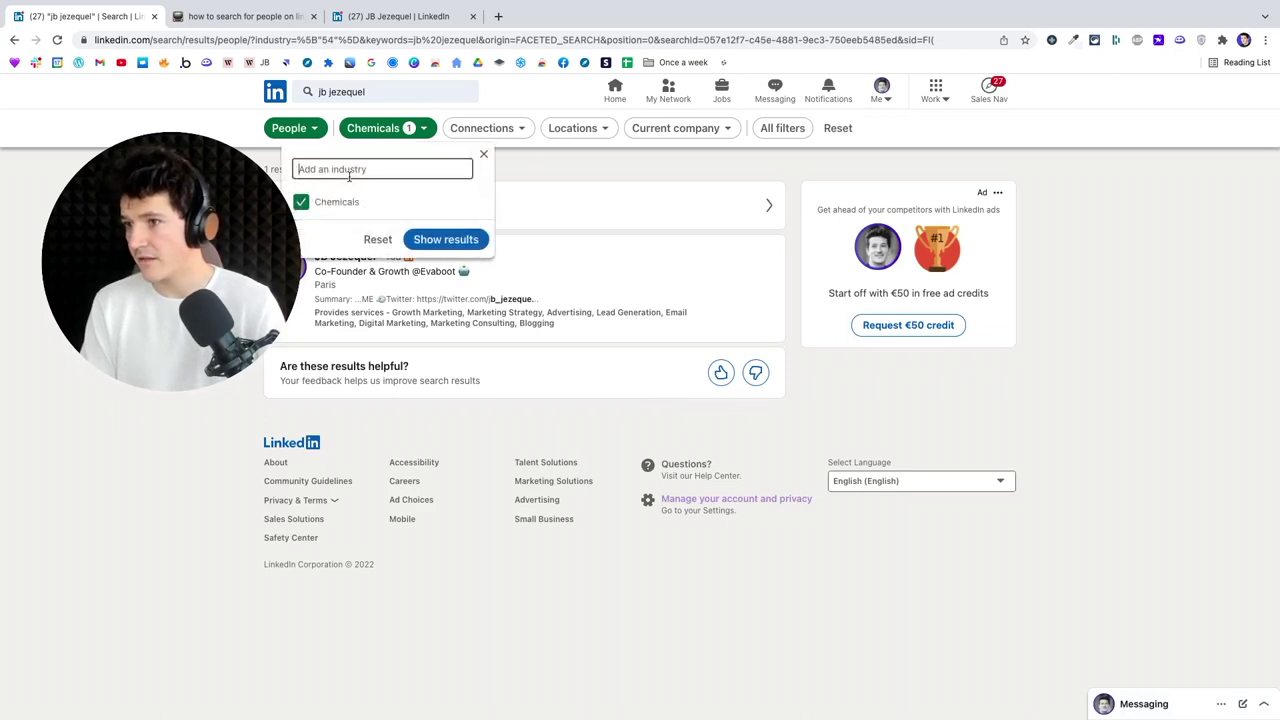
text(com)
click(346, 192)
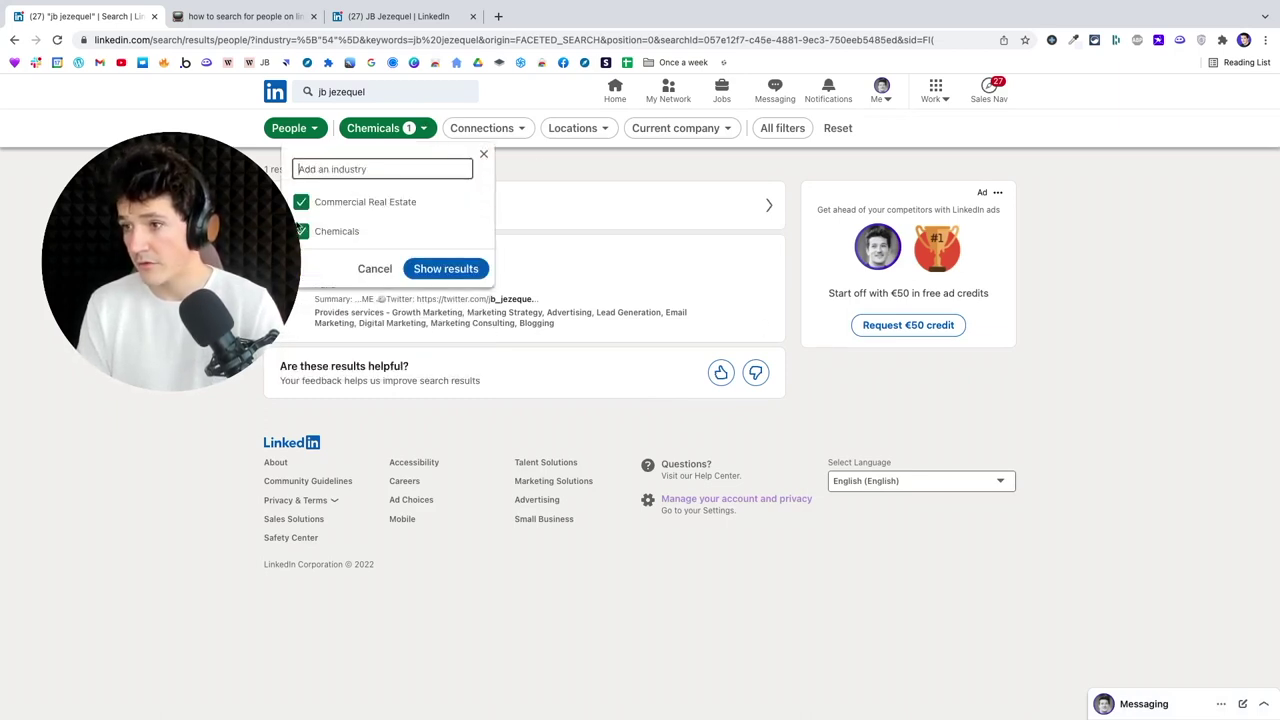
click(302, 232)
click(446, 270)
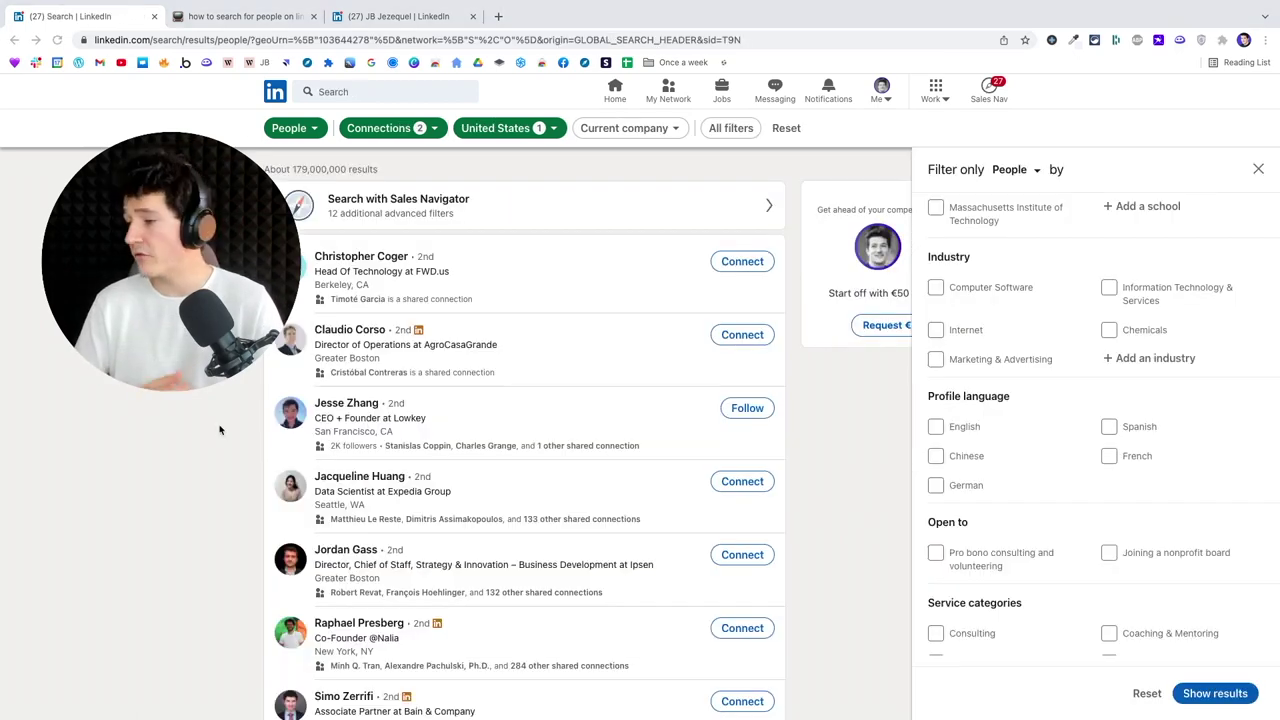
Step: Look through the Profile language, Open to and Service categories filters of the people search
scroll(1057, 480, down, 2)
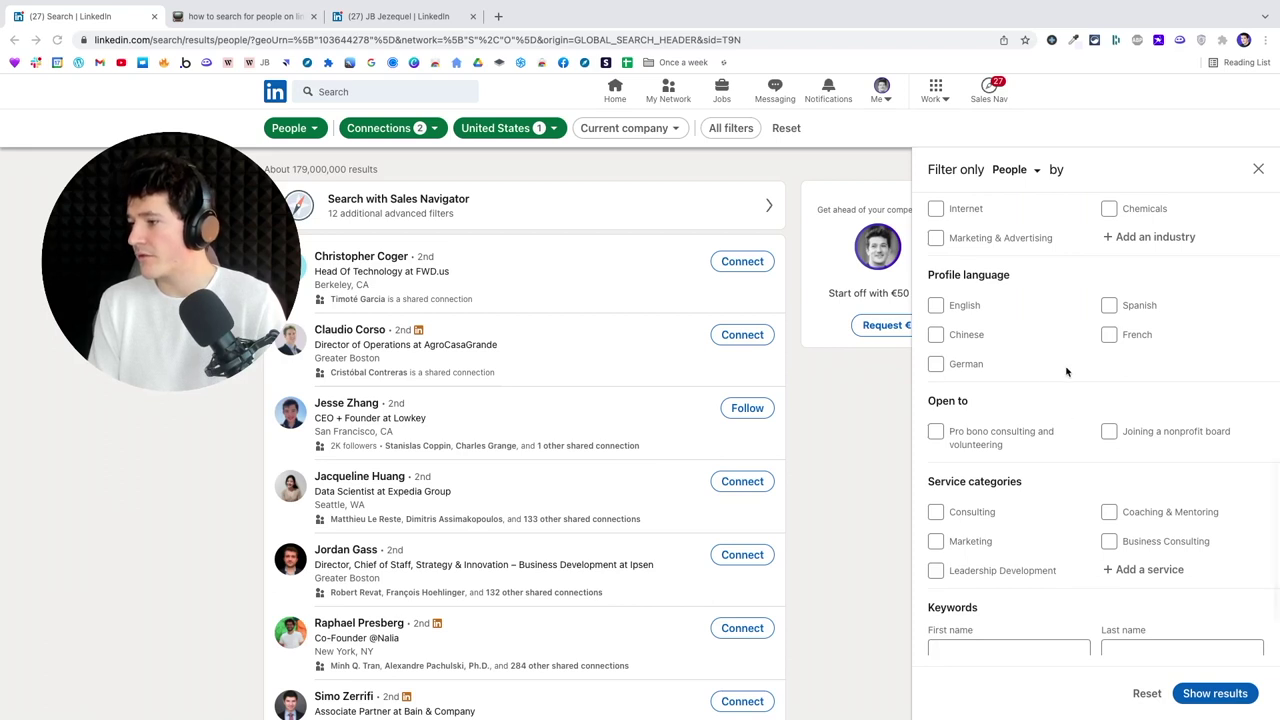
scroll(1016, 372, down, 2)
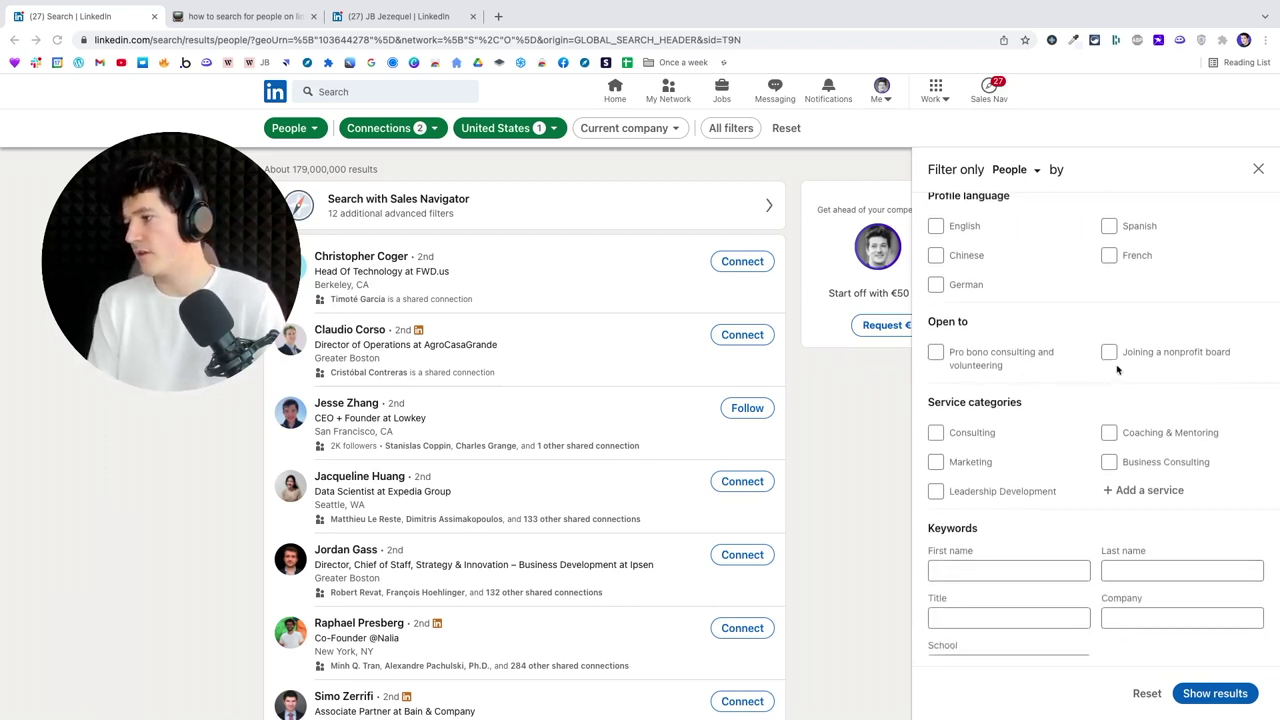
scroll(1189, 369, down, 1)
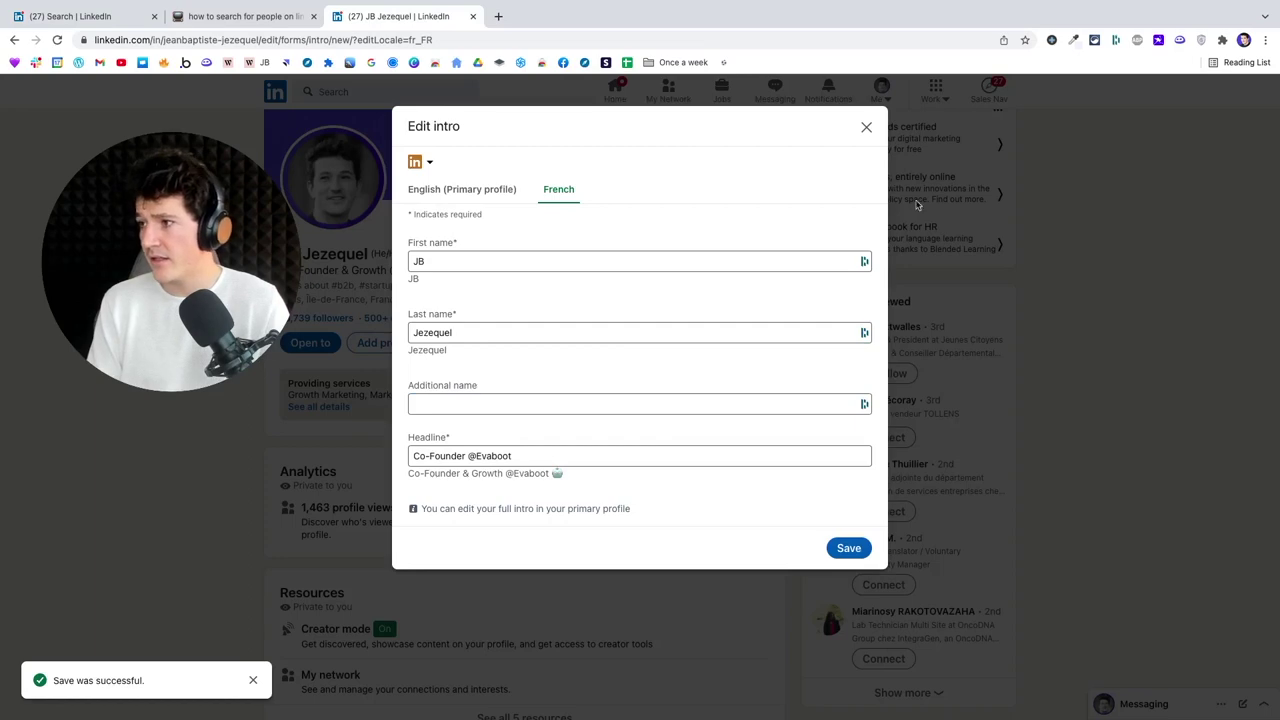
Step: Leave the French intro editor, then examine the services provided in the own services page editor and close it
click(864, 127)
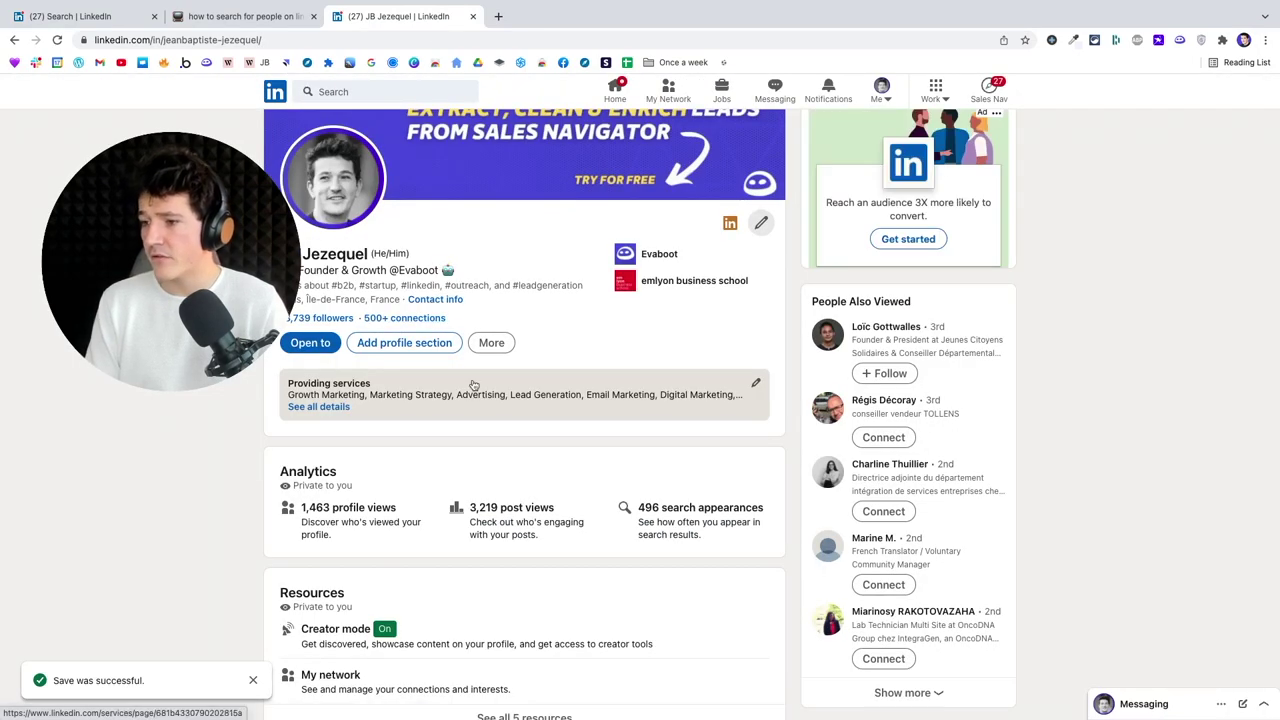
scroll(472, 377, down, 1)
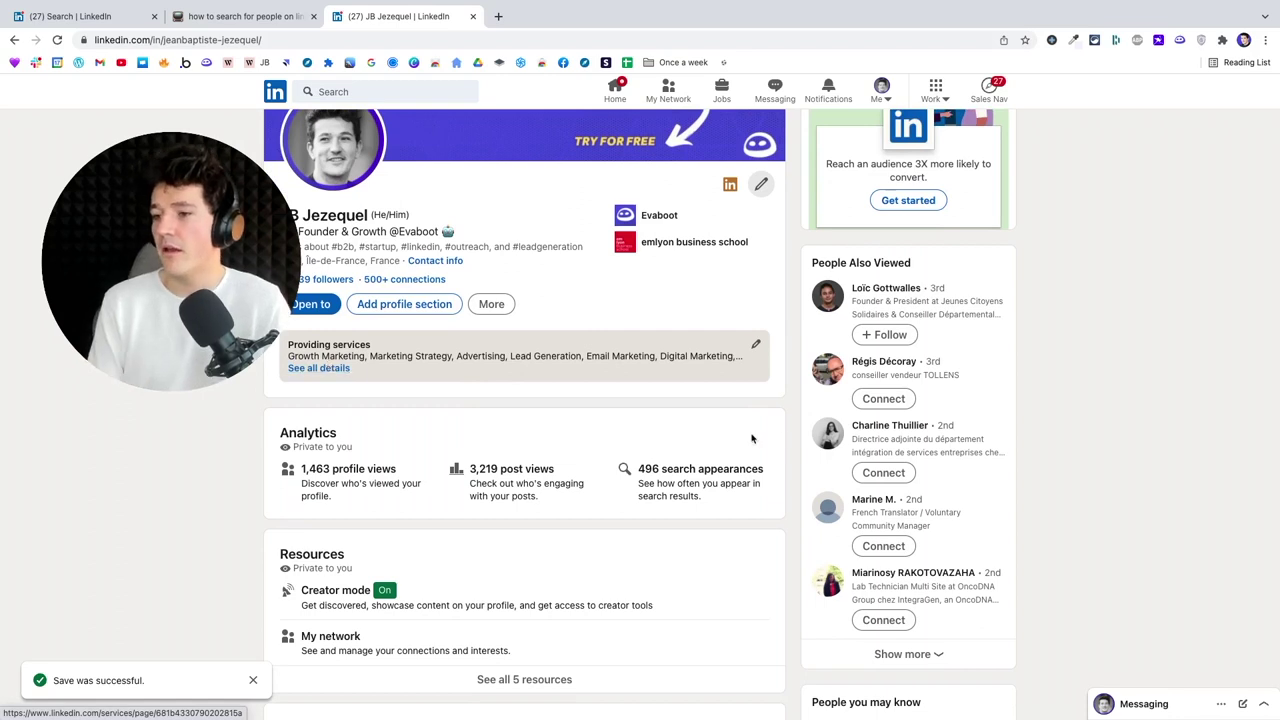
click(756, 352)
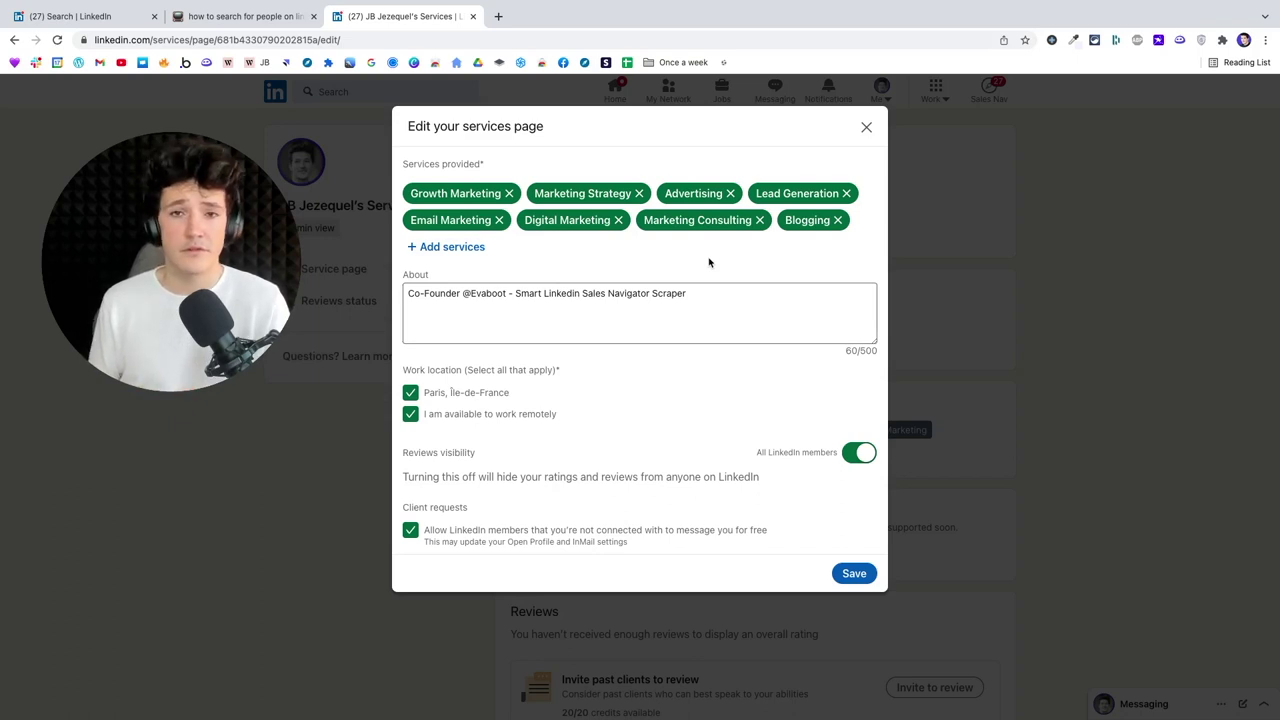
click(866, 127)
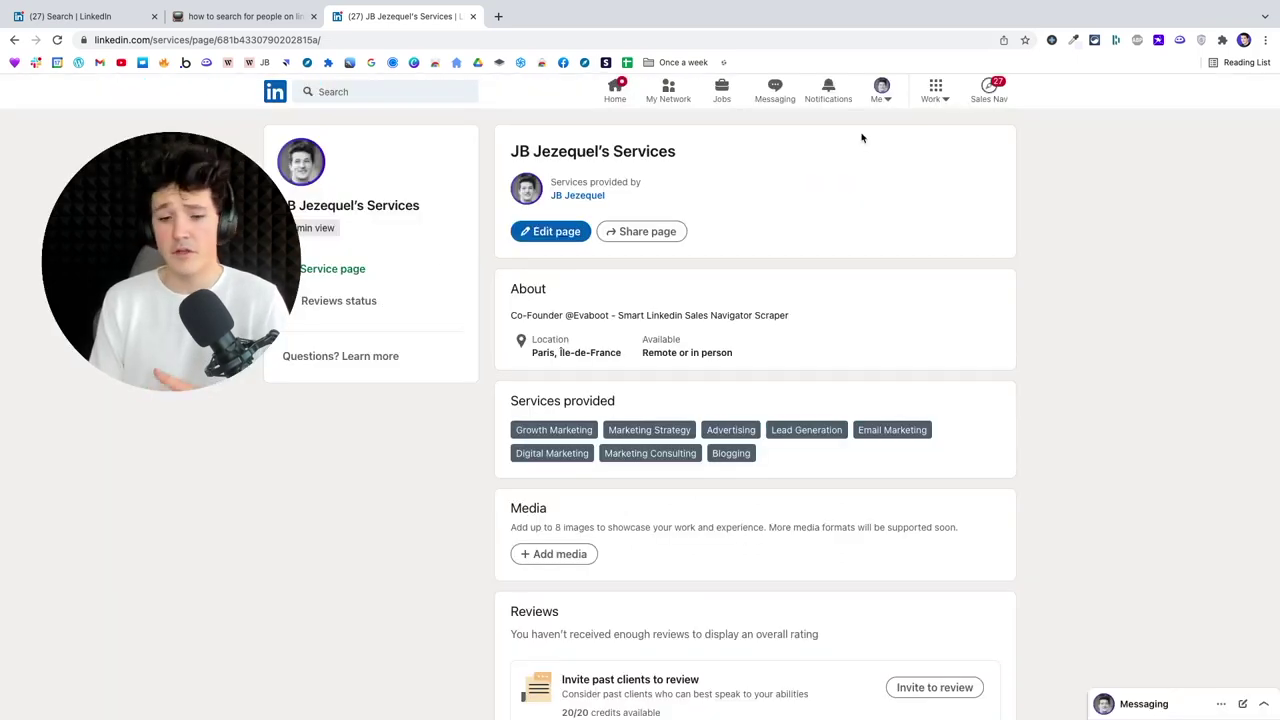
Step: Return to the people search, add Email Marketing as a service category filter and show the results
key(super+1)
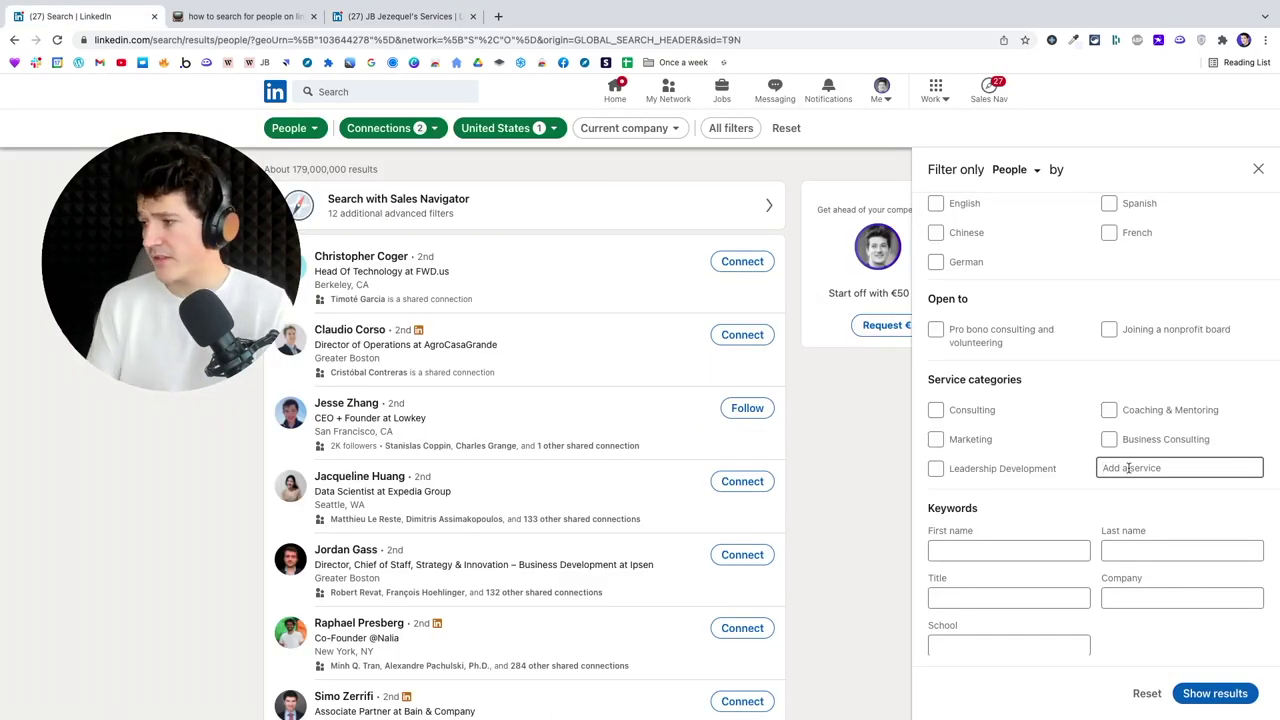
text(email)
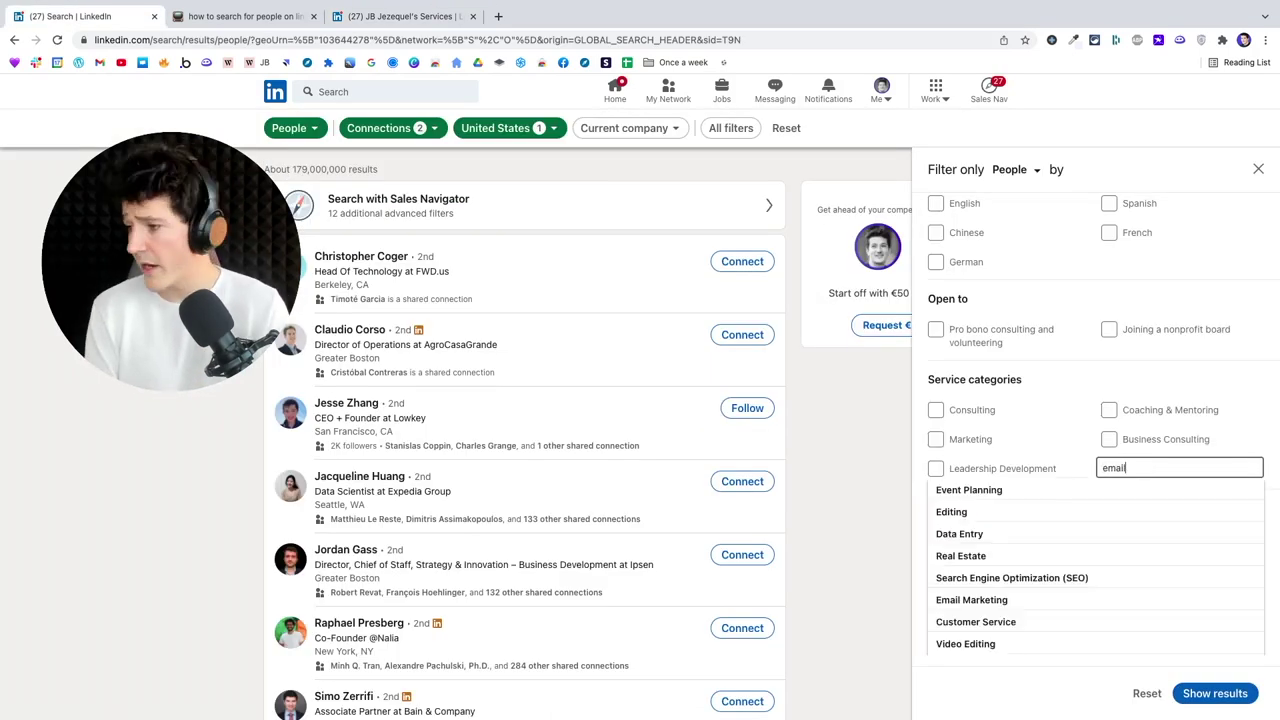
click(1078, 492)
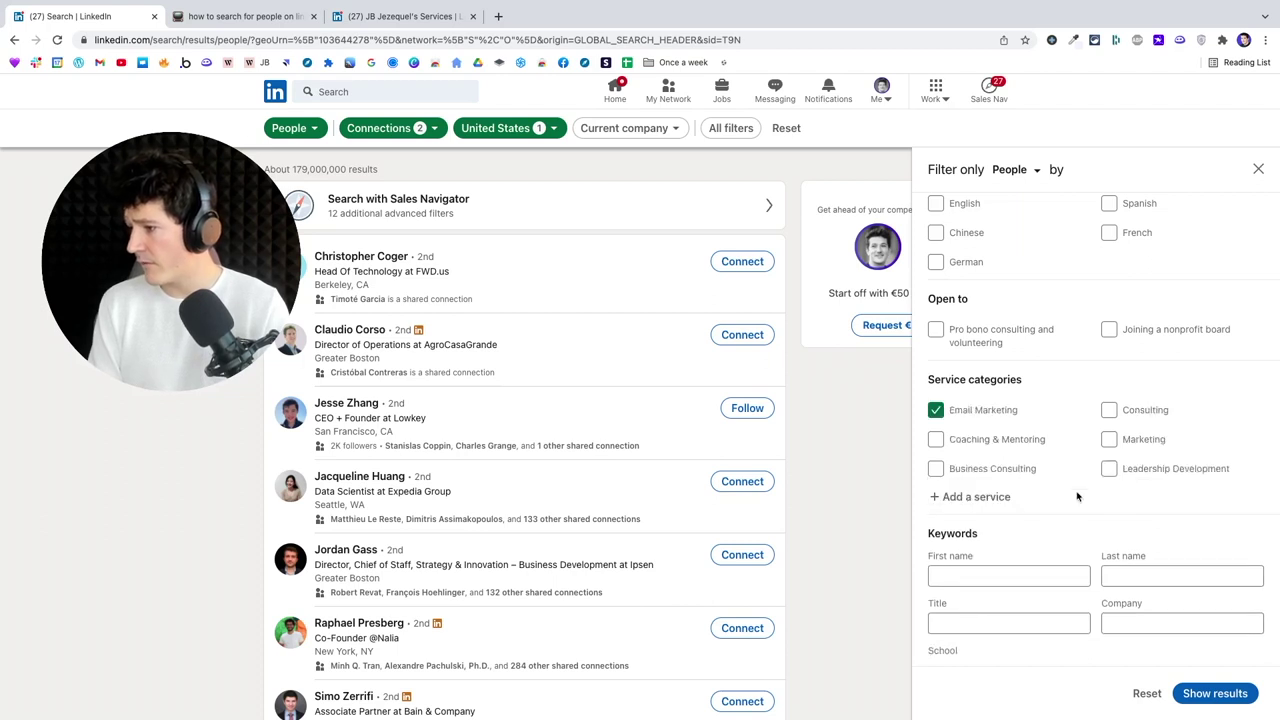
click(1238, 693)
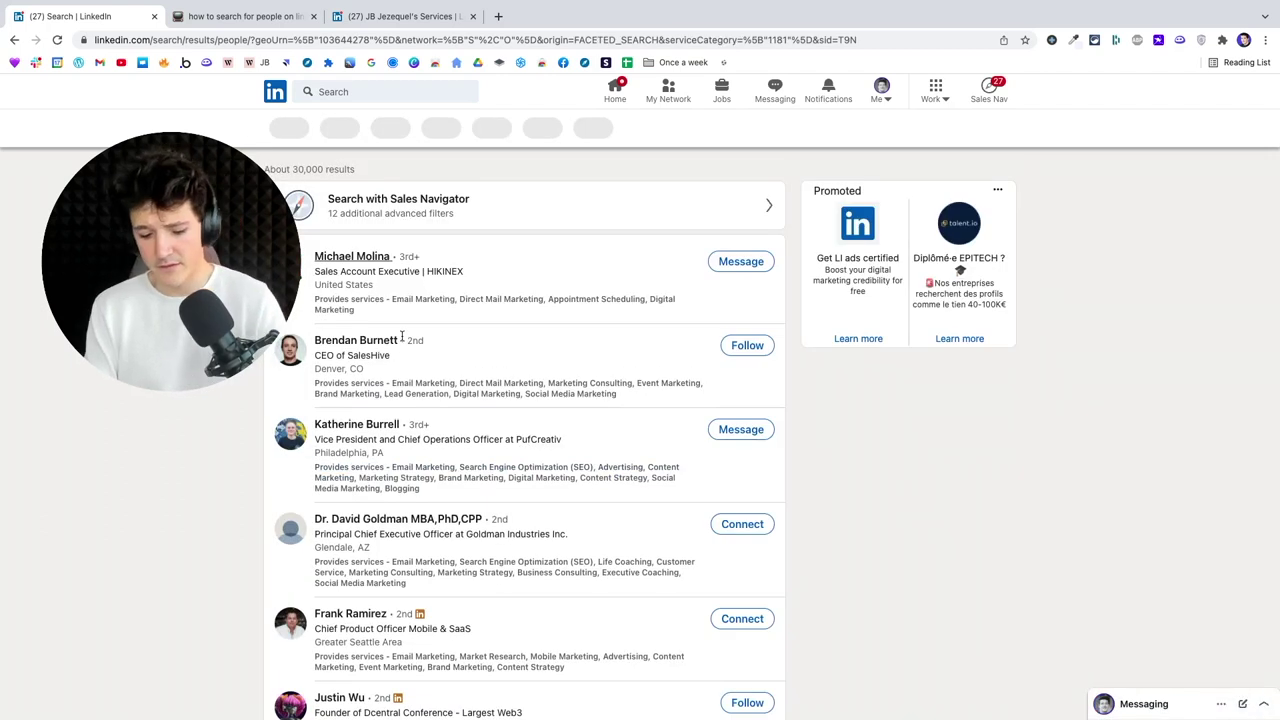
Step: Find "email ma" on the results page to check which services the listed people provide
key(super+f)
text(email ma)
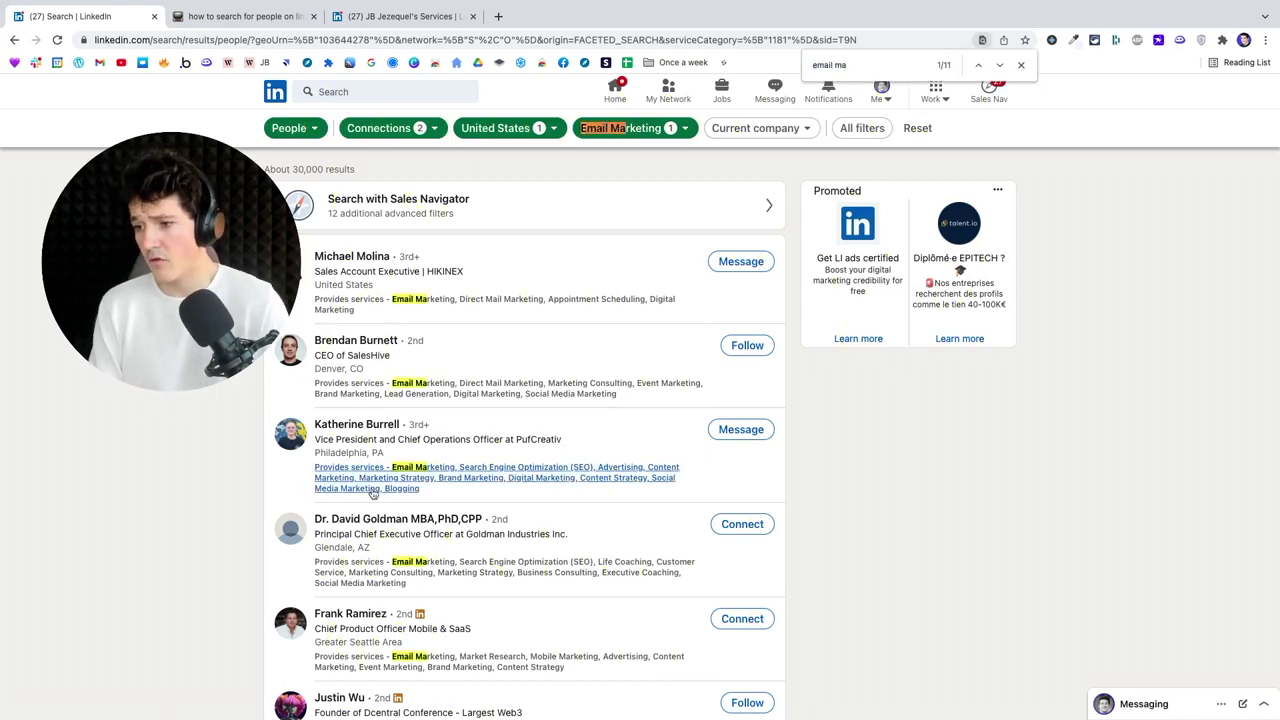
scroll(372, 492, down, 1)
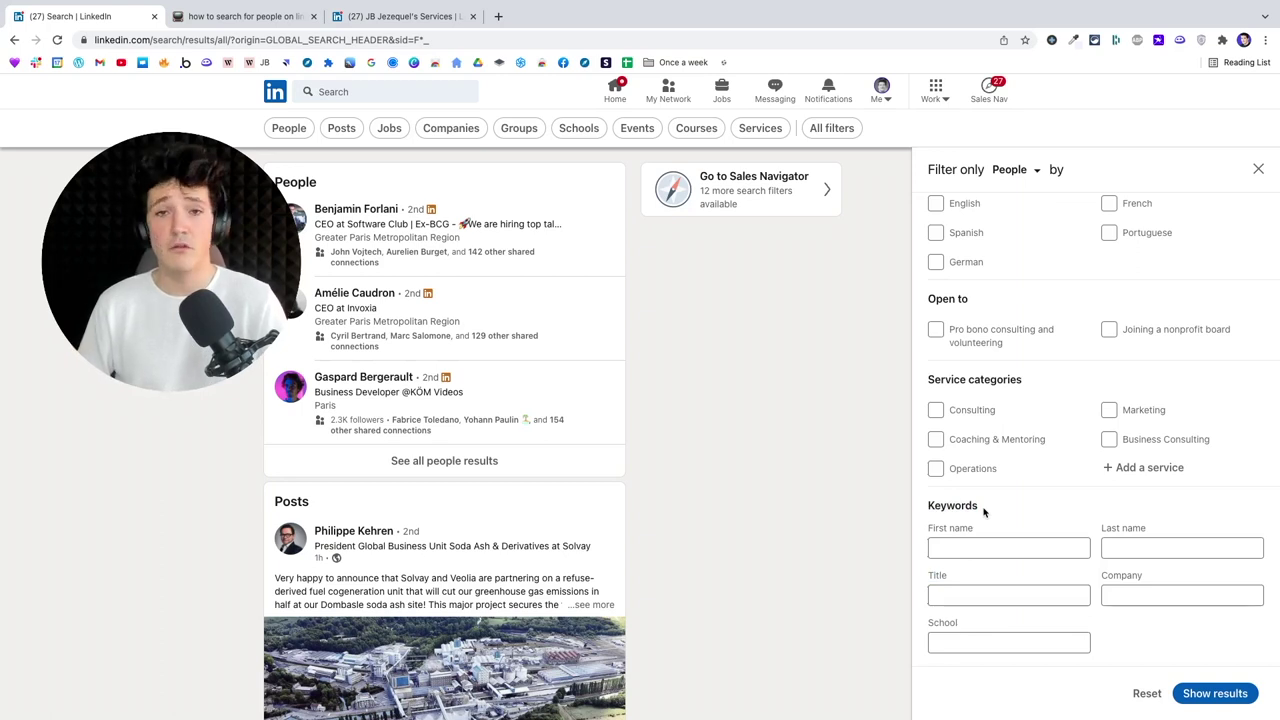
Step: Set the Title keyword filter to Freelance and show the matching people
click(968, 594)
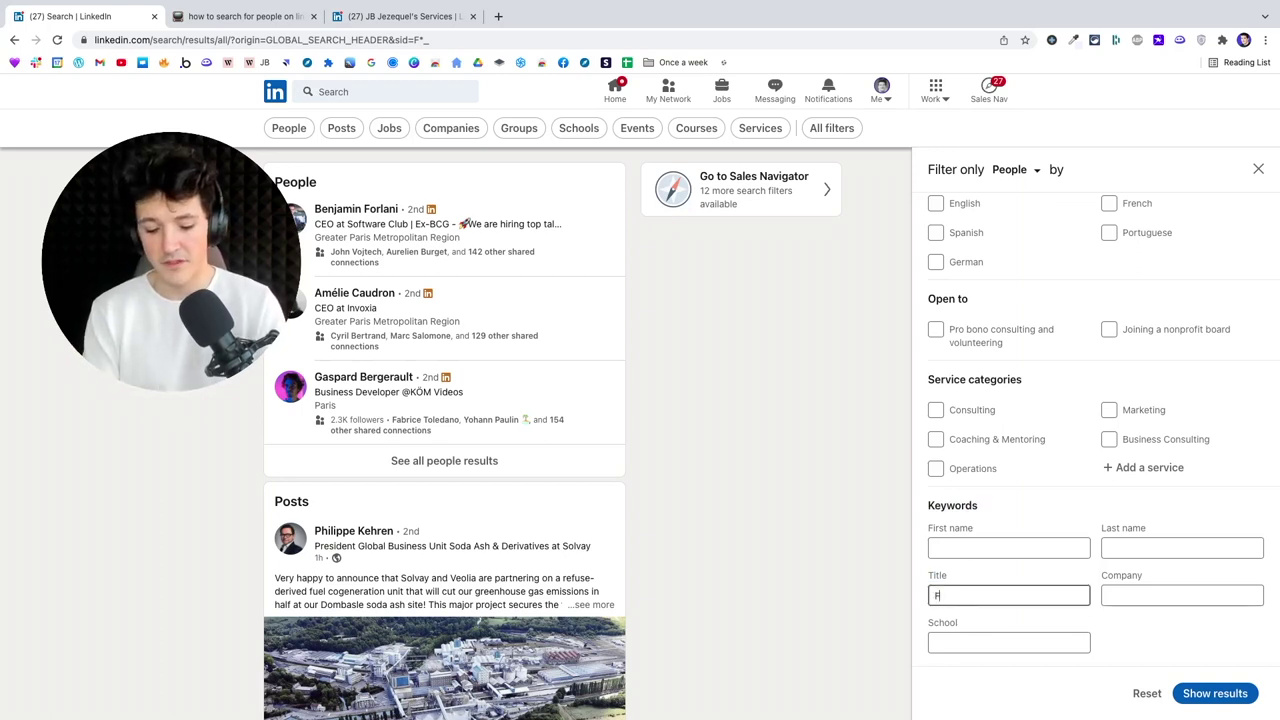
text(Freelance)
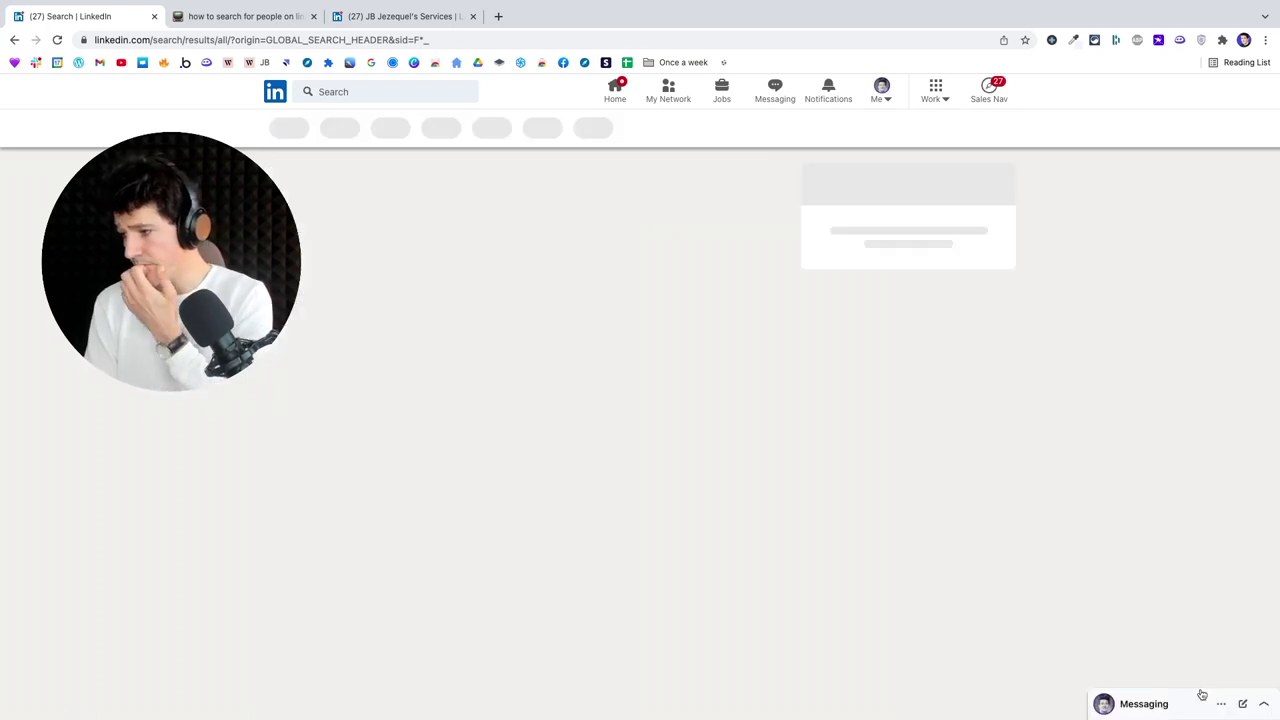
click(1215, 693)
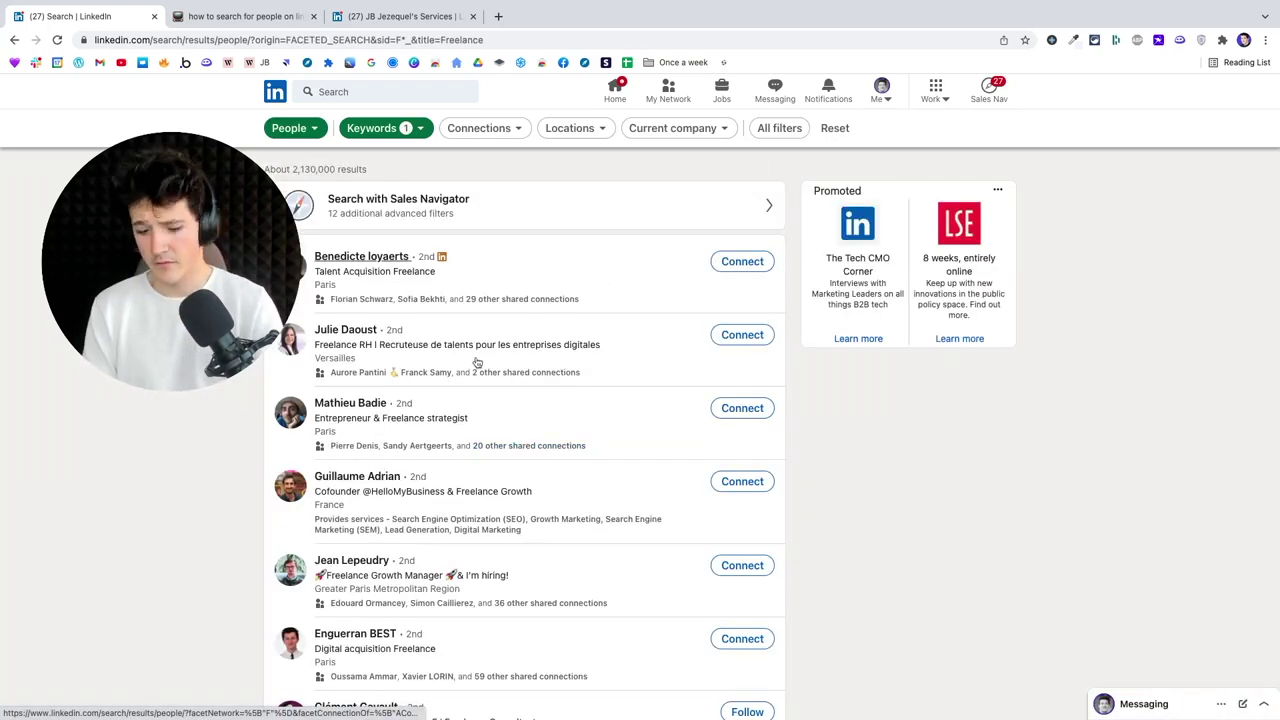
Step: Find "freelance" on the results page and check the headlines of the listed people
key(ctrl+f)
text(fra)
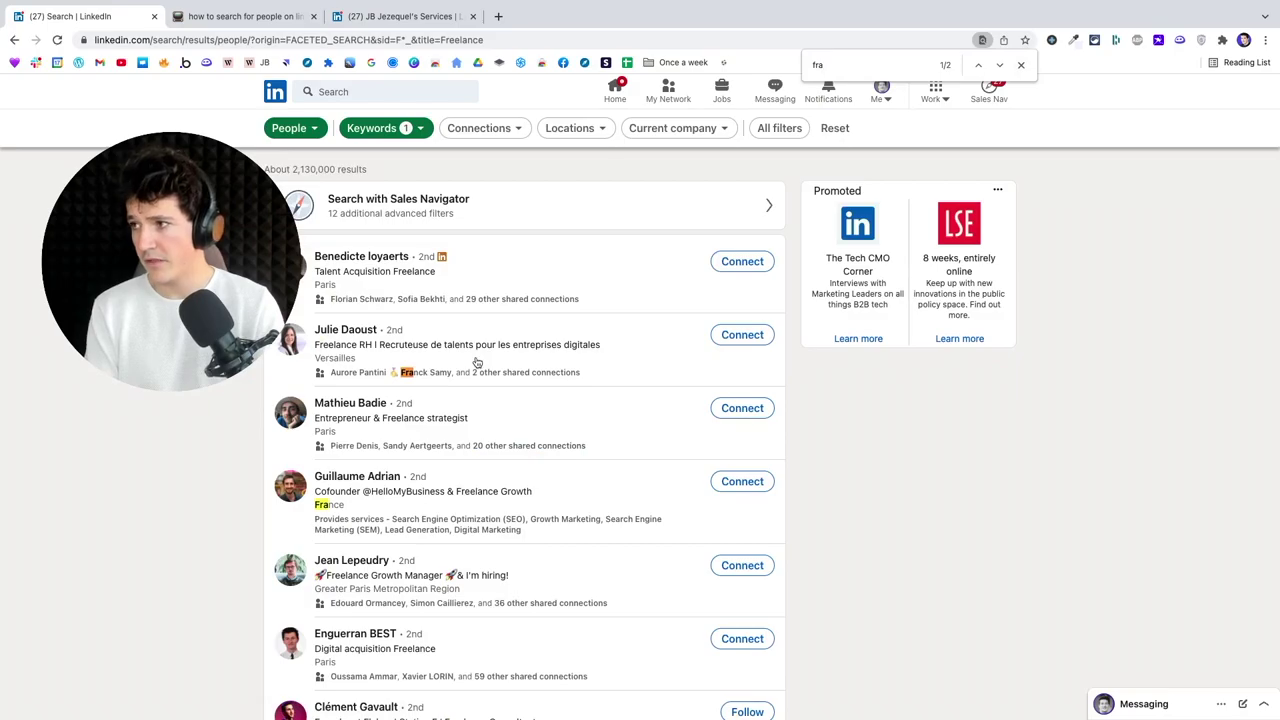
key(BackSpace)
text(eelanc)
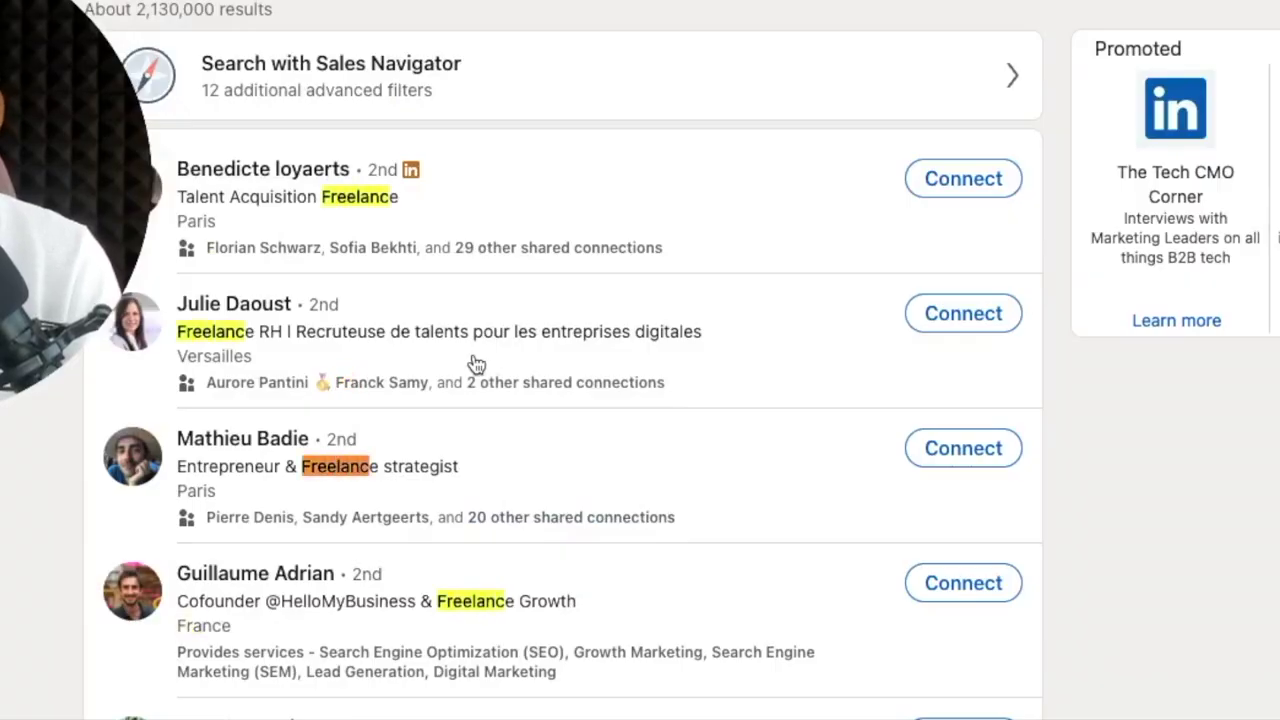
scroll(509, 546, down, 3)
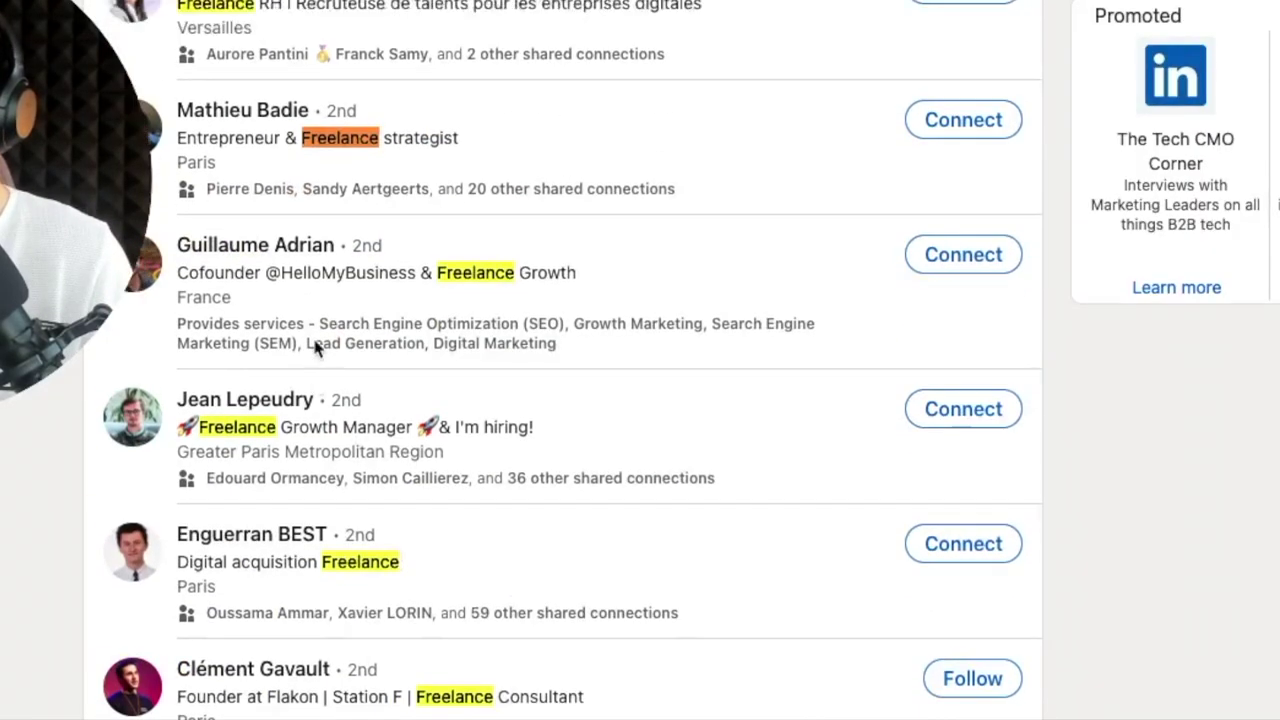
scroll(381, 140, up, 3)
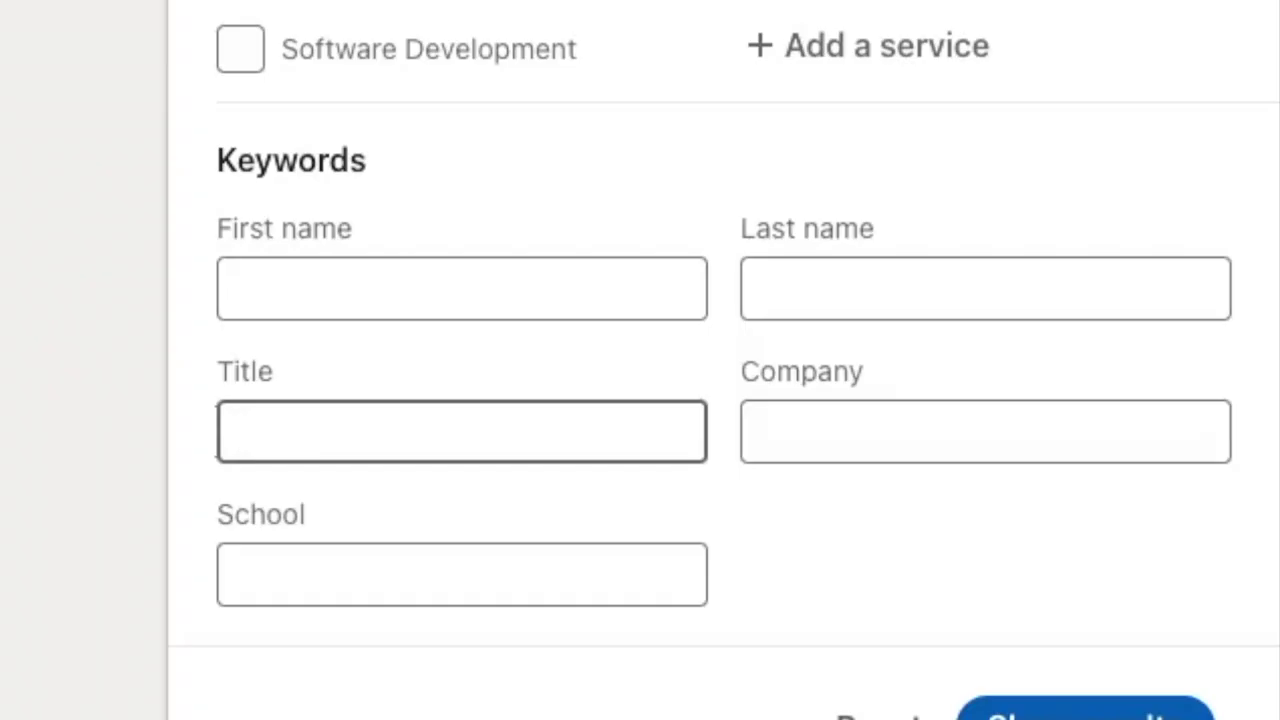
Step: Set the Title keyword filter to "Head AND Sales AND Marketing" and show the results
text(Head AND )
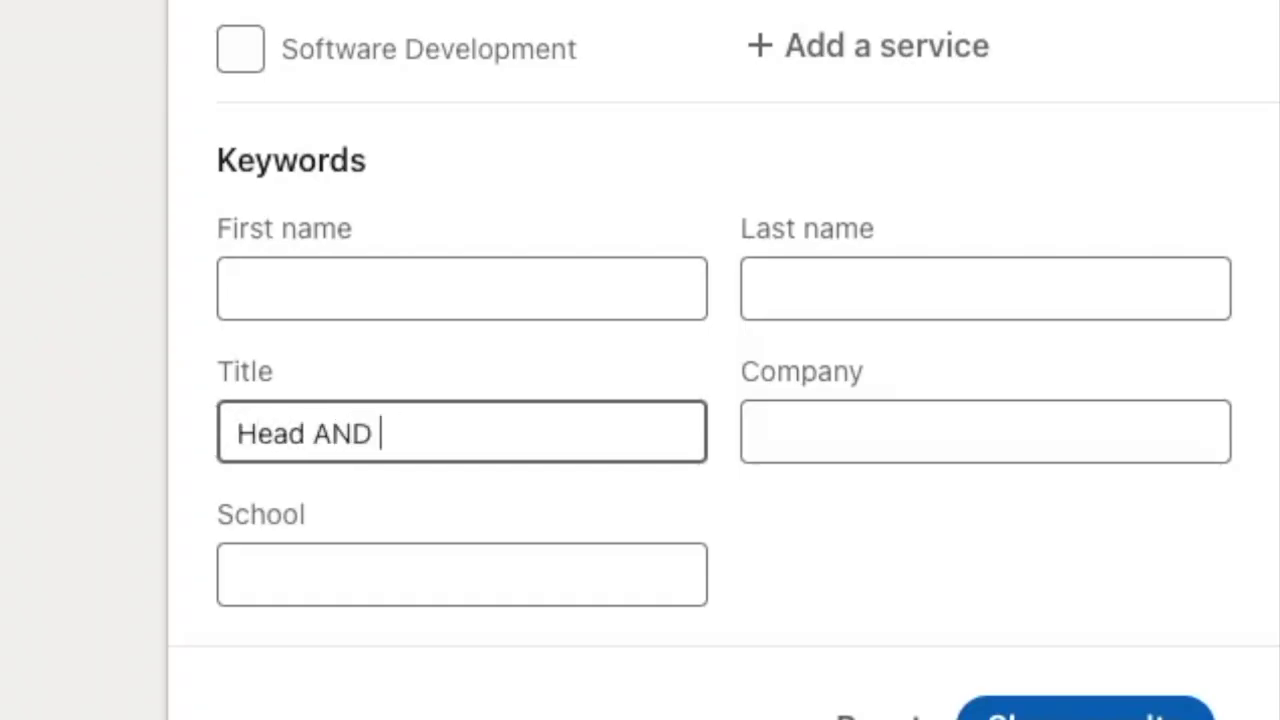
text(Sales AND Market)
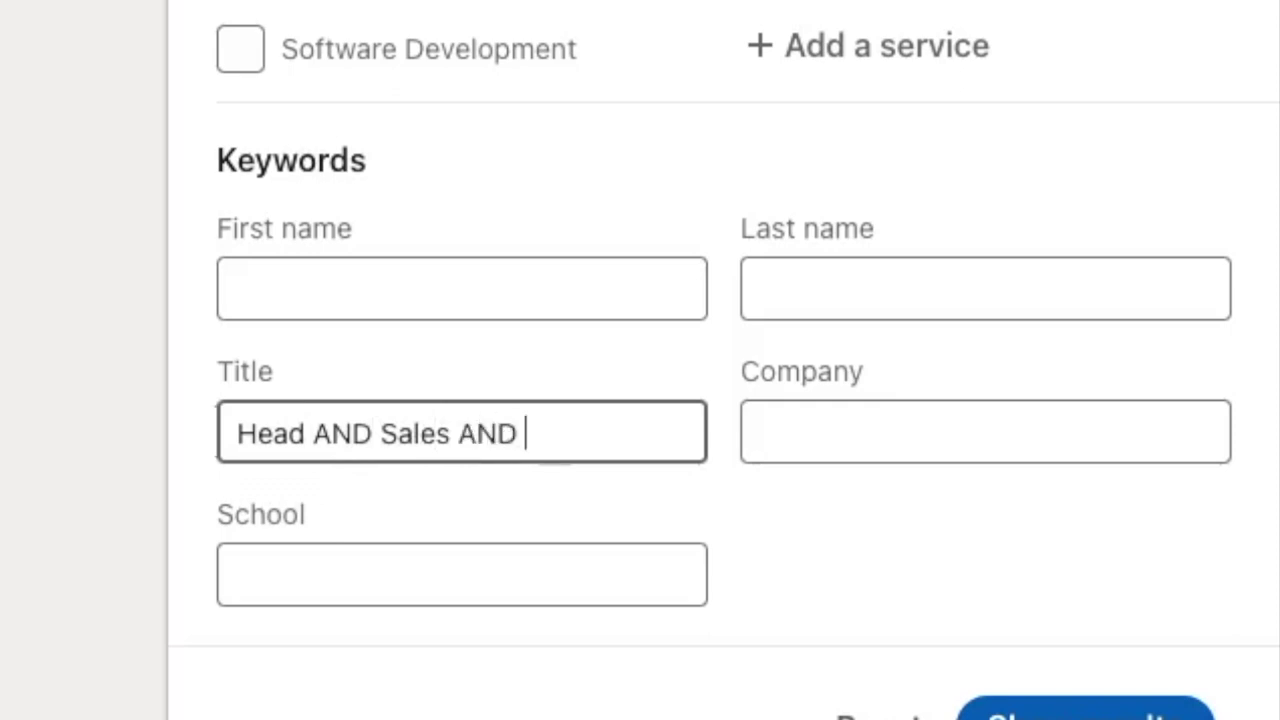
text(ing)
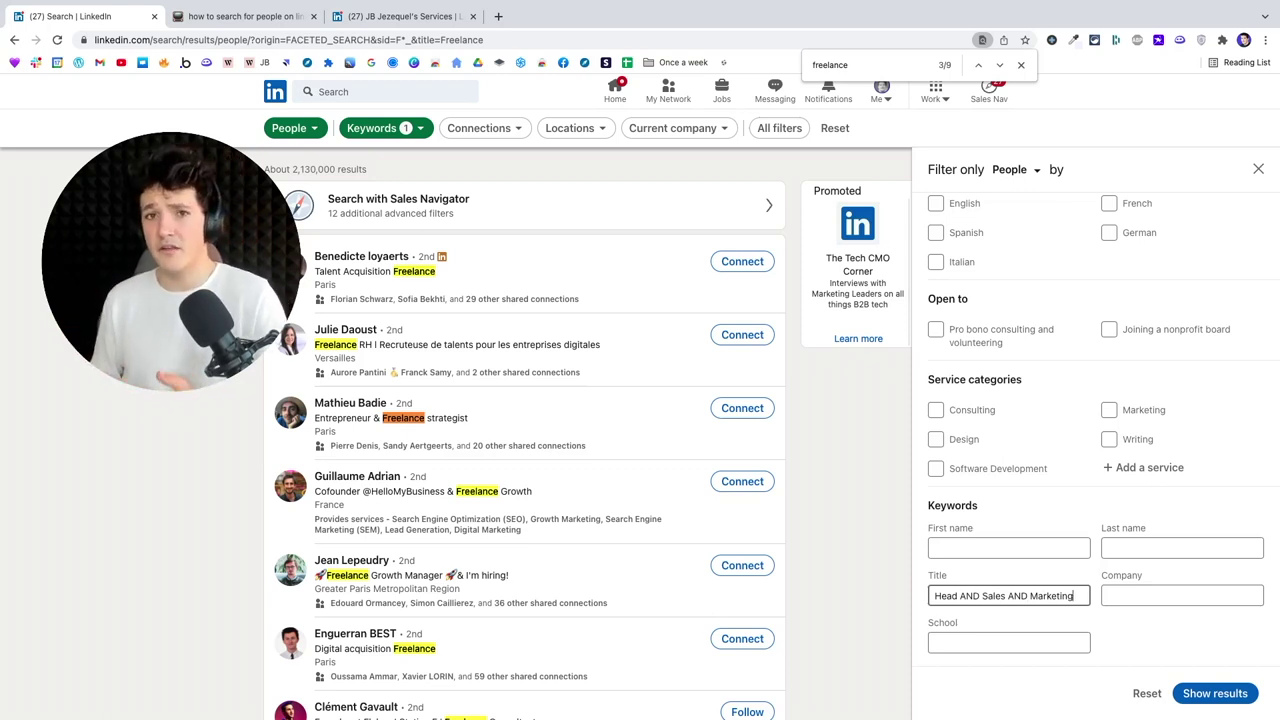
click(1210, 690)
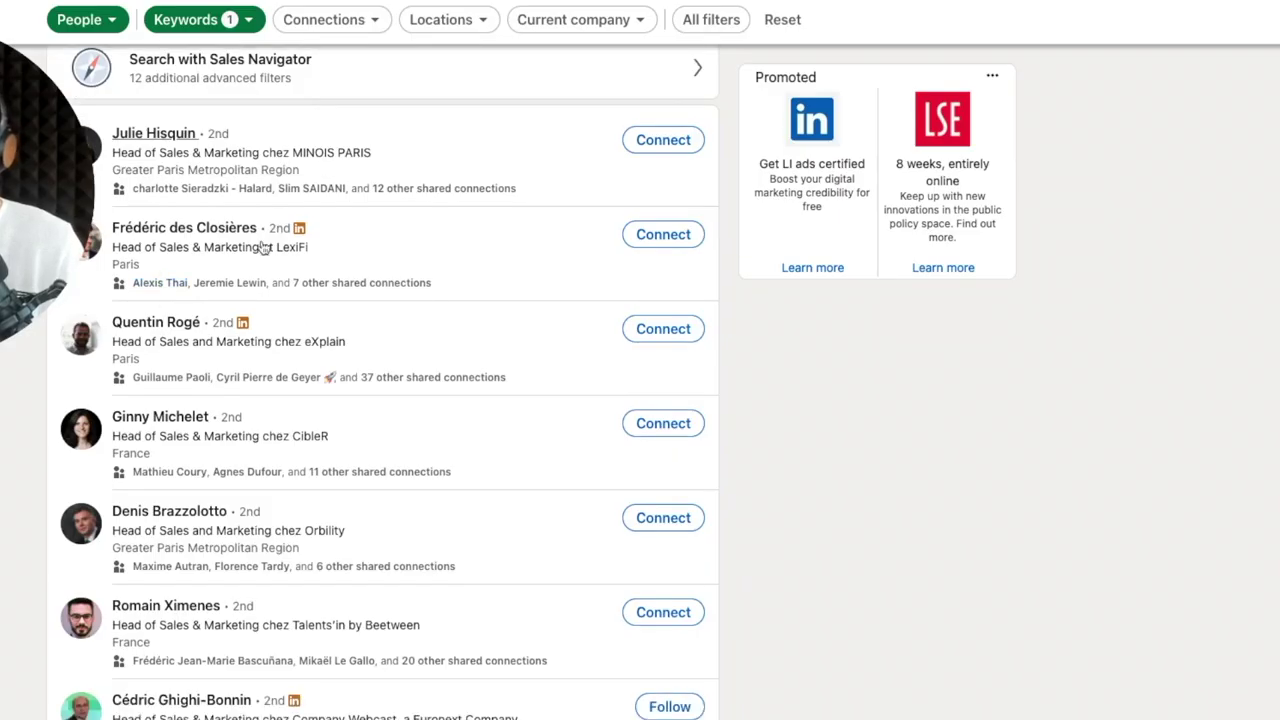
Step: Check the headlines of the people listed for "Head AND Sales AND Marketing", including those on results page 8
scroll(262, 470, down, 2)
scroll(285, 356, down, 2)
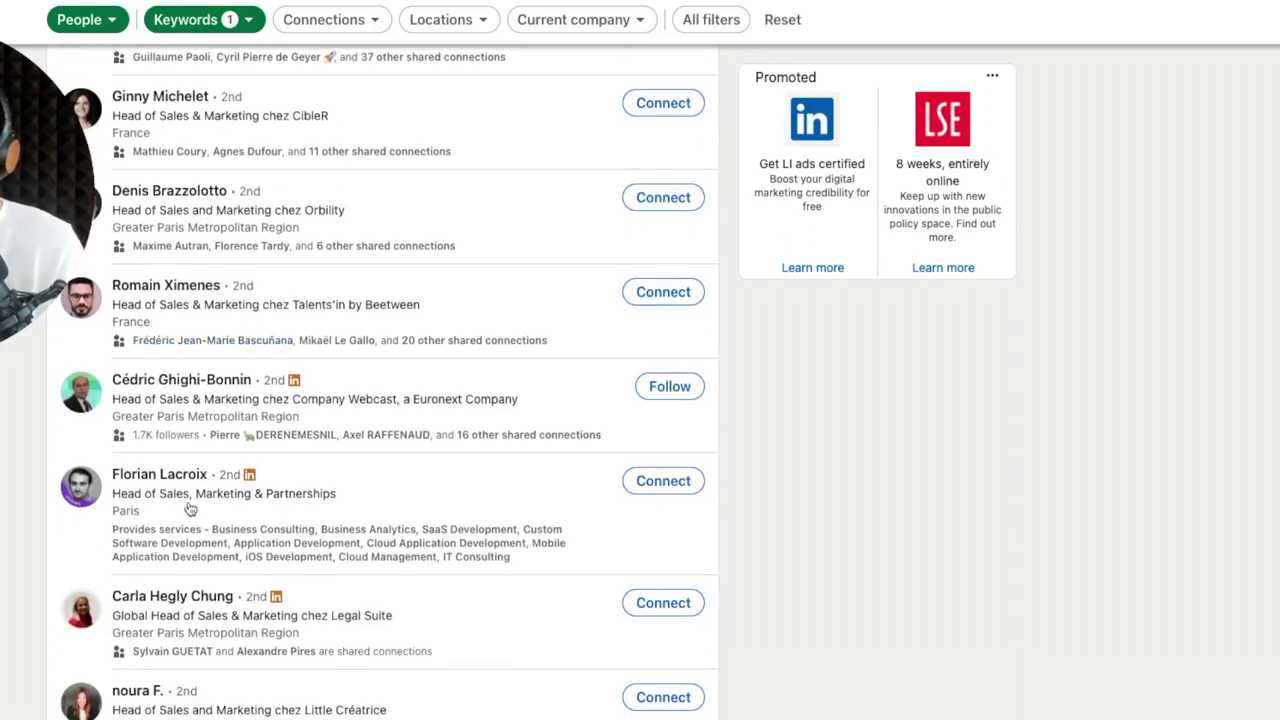
scroll(240, 515, down, 1)
scroll(200, 560, down, 3)
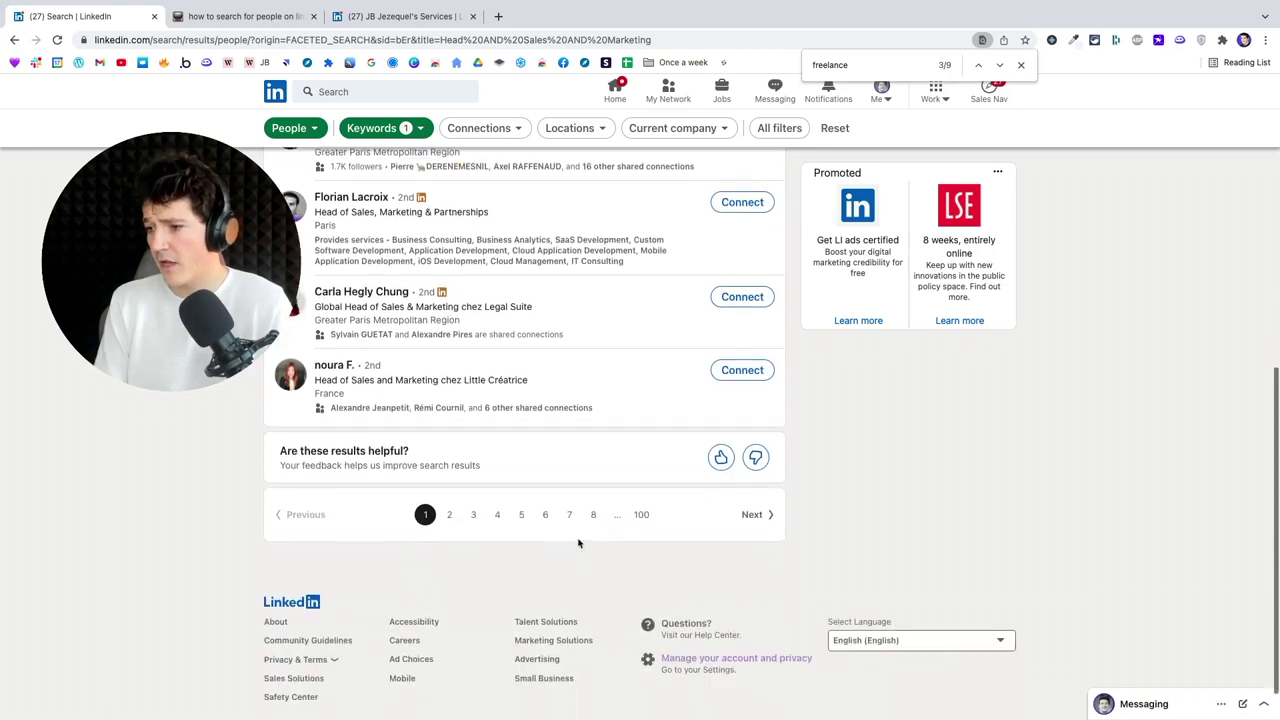
click(592, 515)
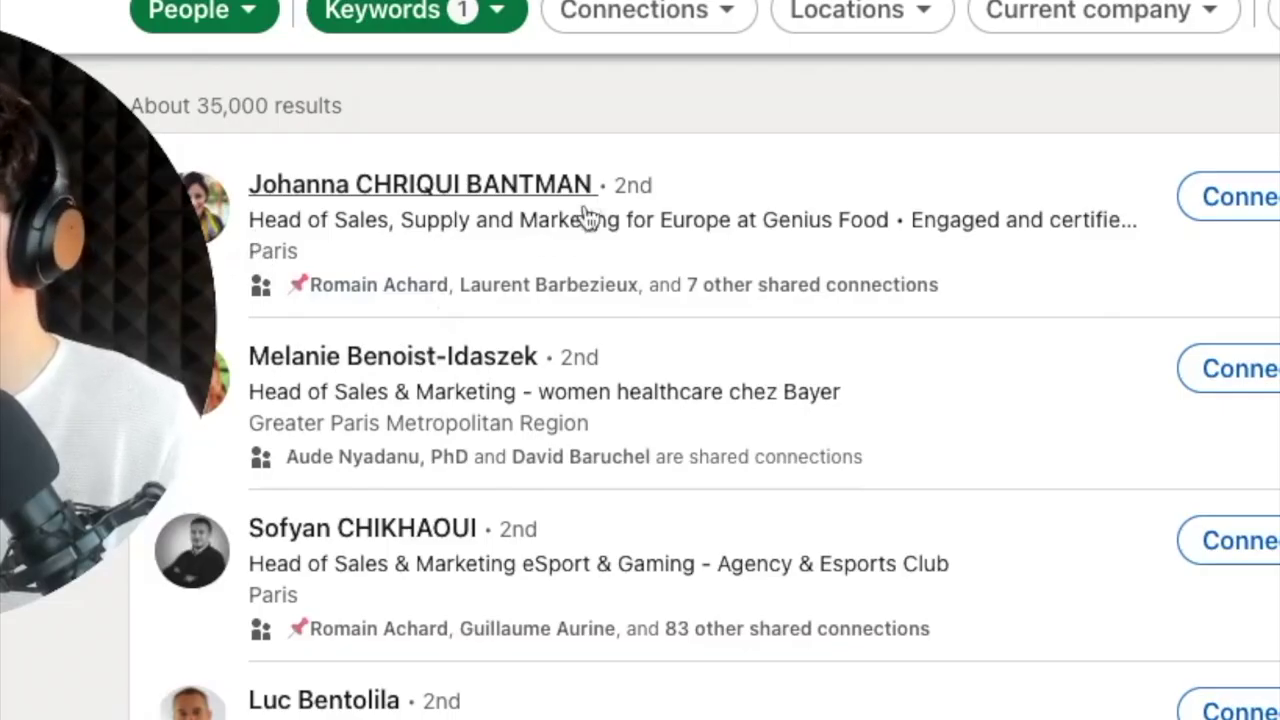
scroll(495, 712, down, 3)
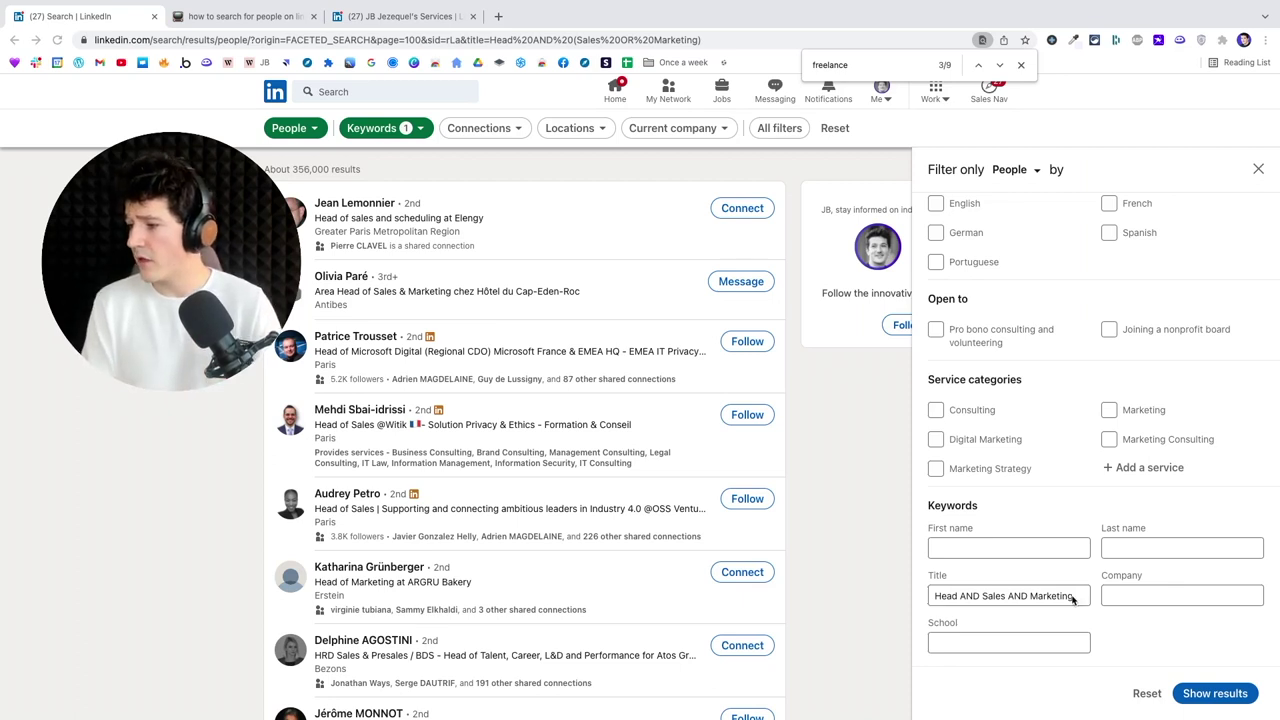
Step: Apply "Head AND Sales AND Marketing" as the Title keyword filter and show the matching people
drag(1073, 598, 862, 597)
key(Return)
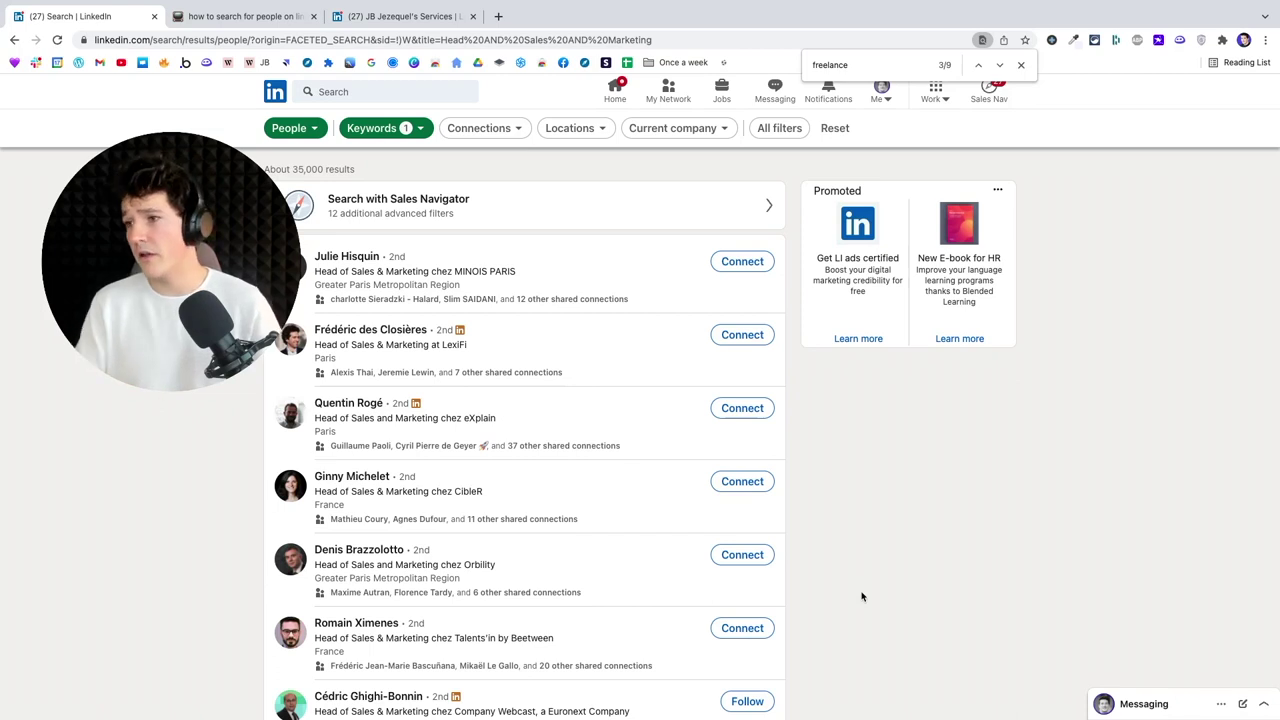
click(779, 128)
scroll(995, 540, down, 10)
drag(1047, 615, 915, 604)
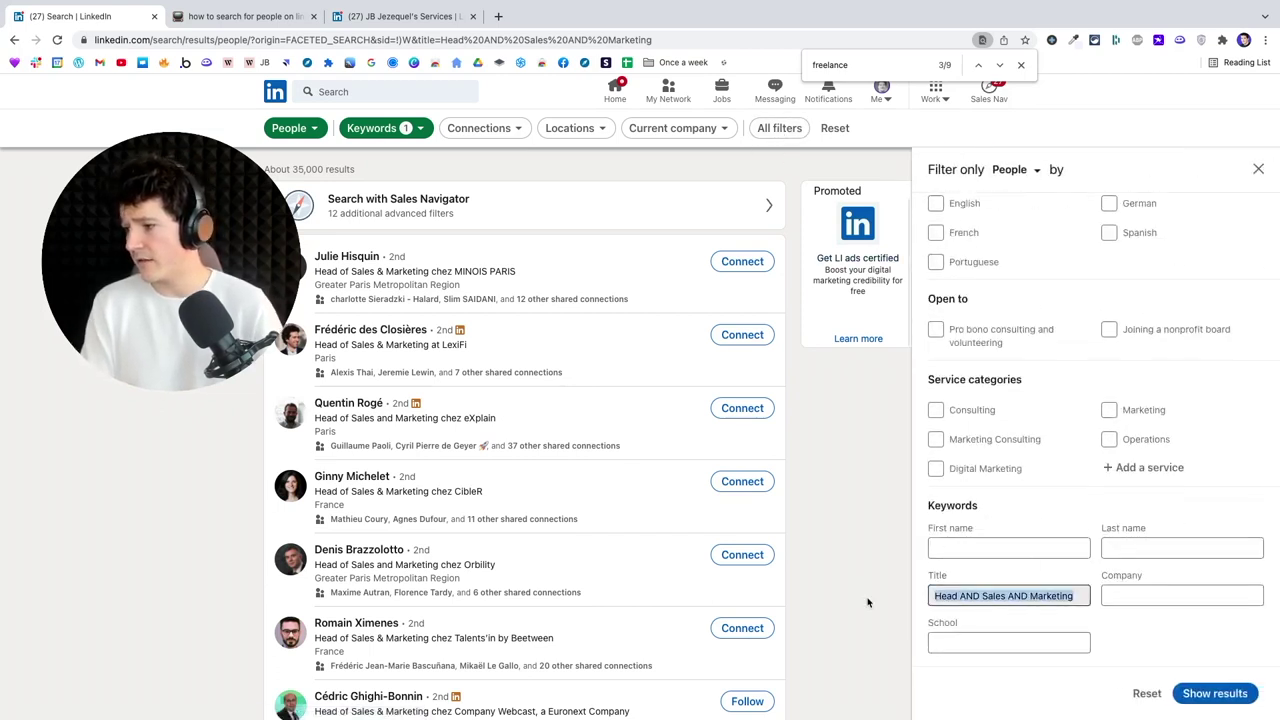
click(868, 603)
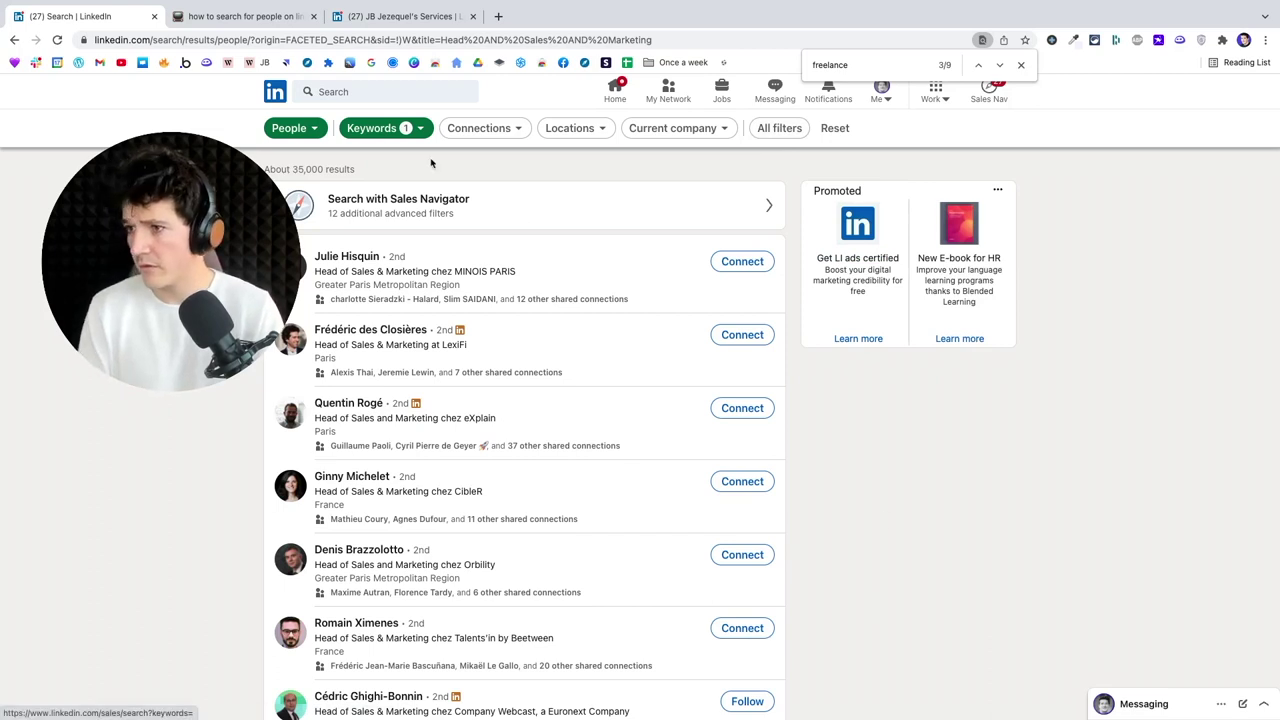
click(420, 133)
click(453, 279)
key(ctrl+a)
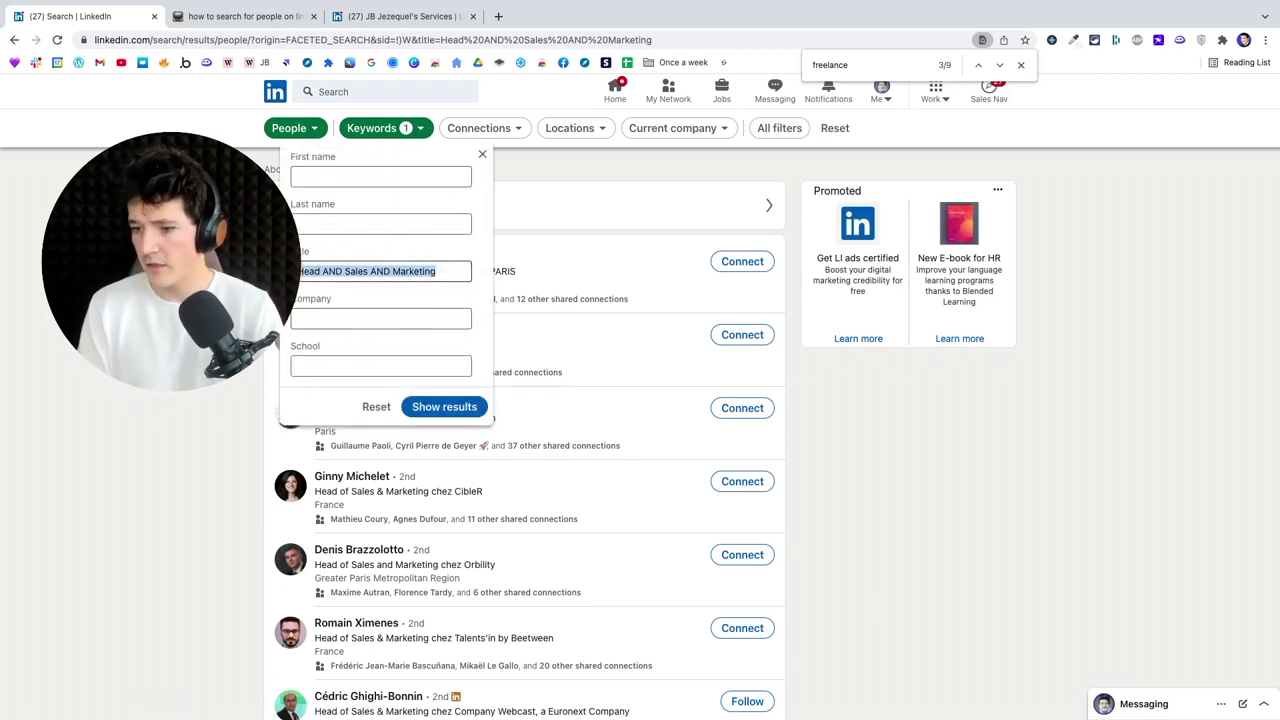
key(Escape)
Step: Set the Title keyword filter to "Head of Sales OR Head of Marketing", show the results and check the listed headlines
click(424, 133)
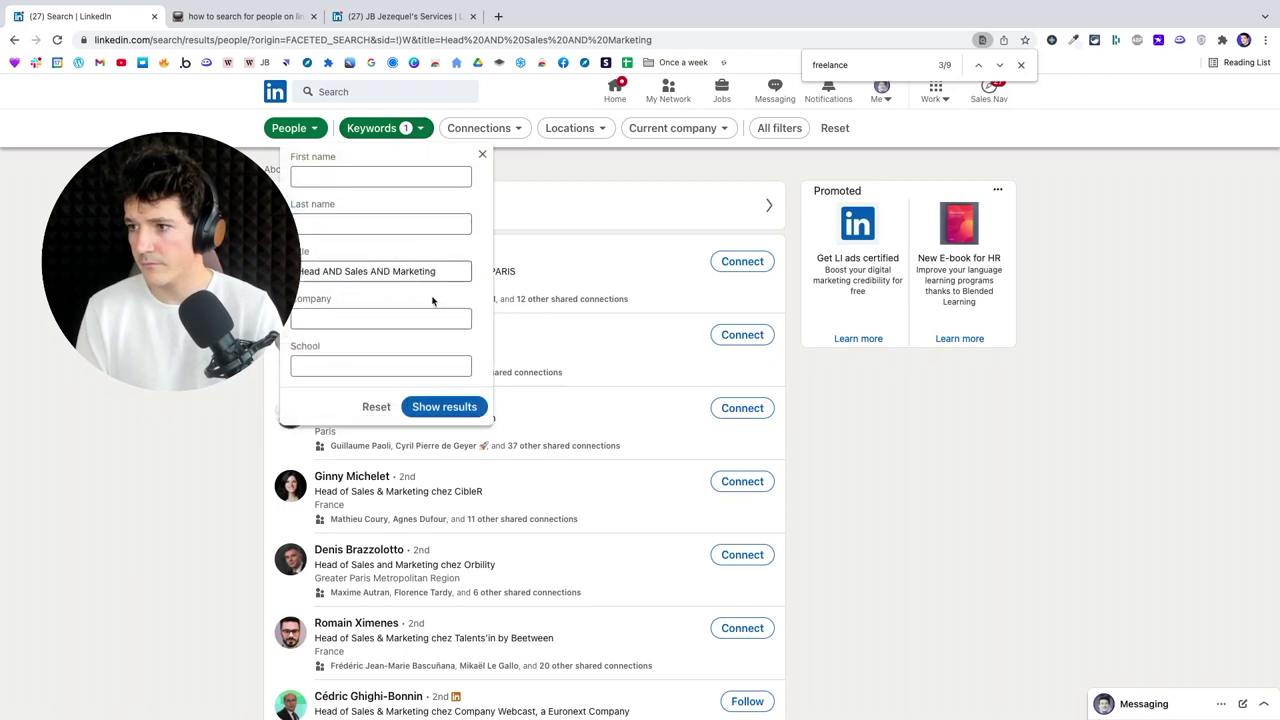
click(453, 270)
key(ctrl+a)
key(BackSpace)
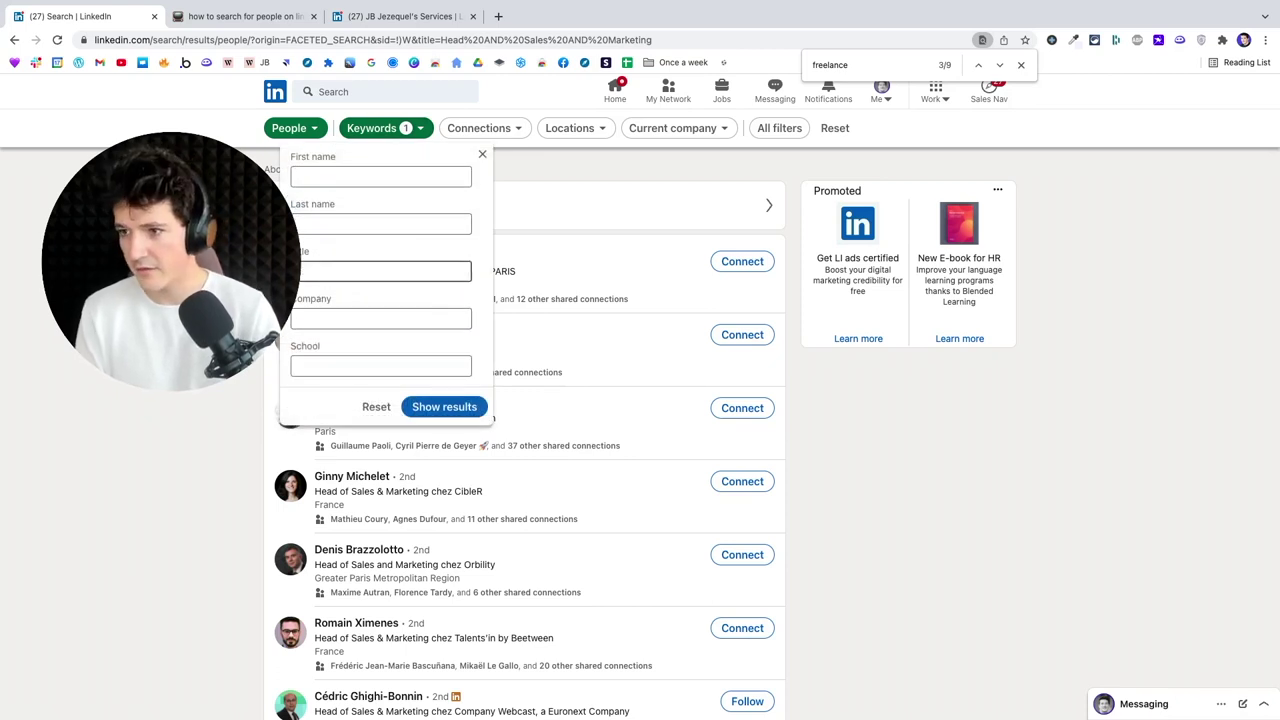
text(Head of s)
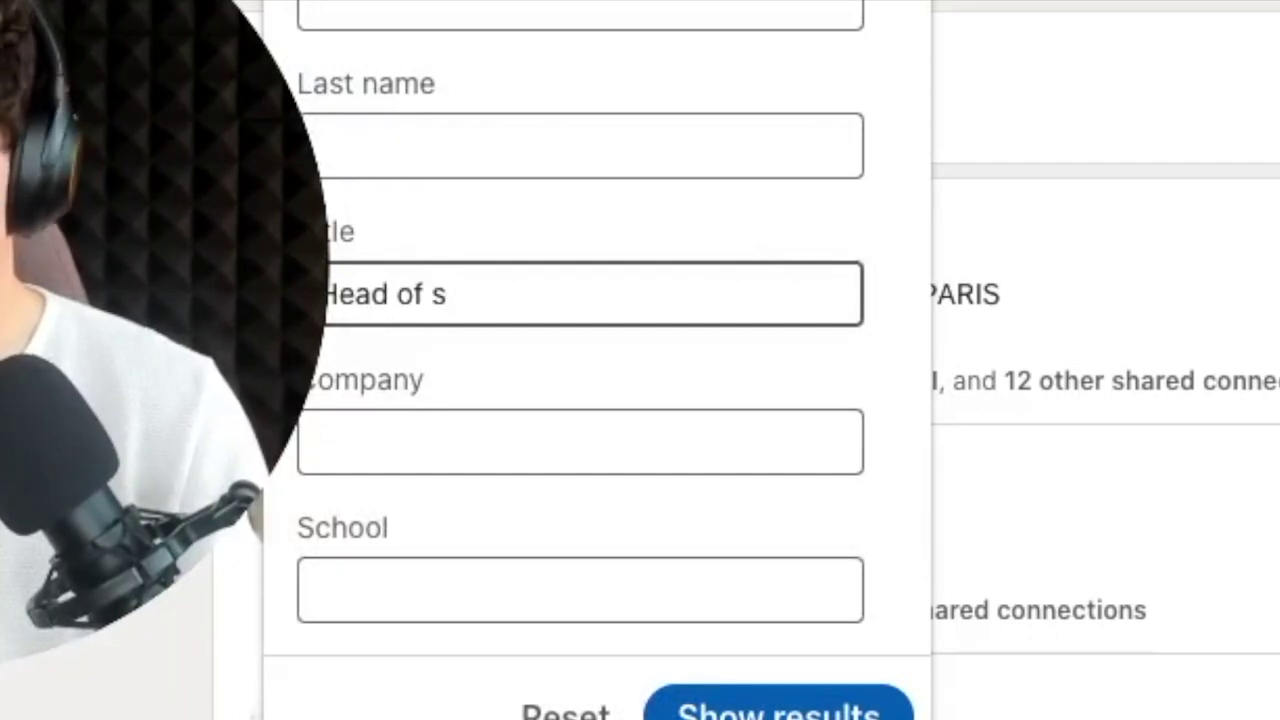
key(BackSpace)
text(Sales OR )
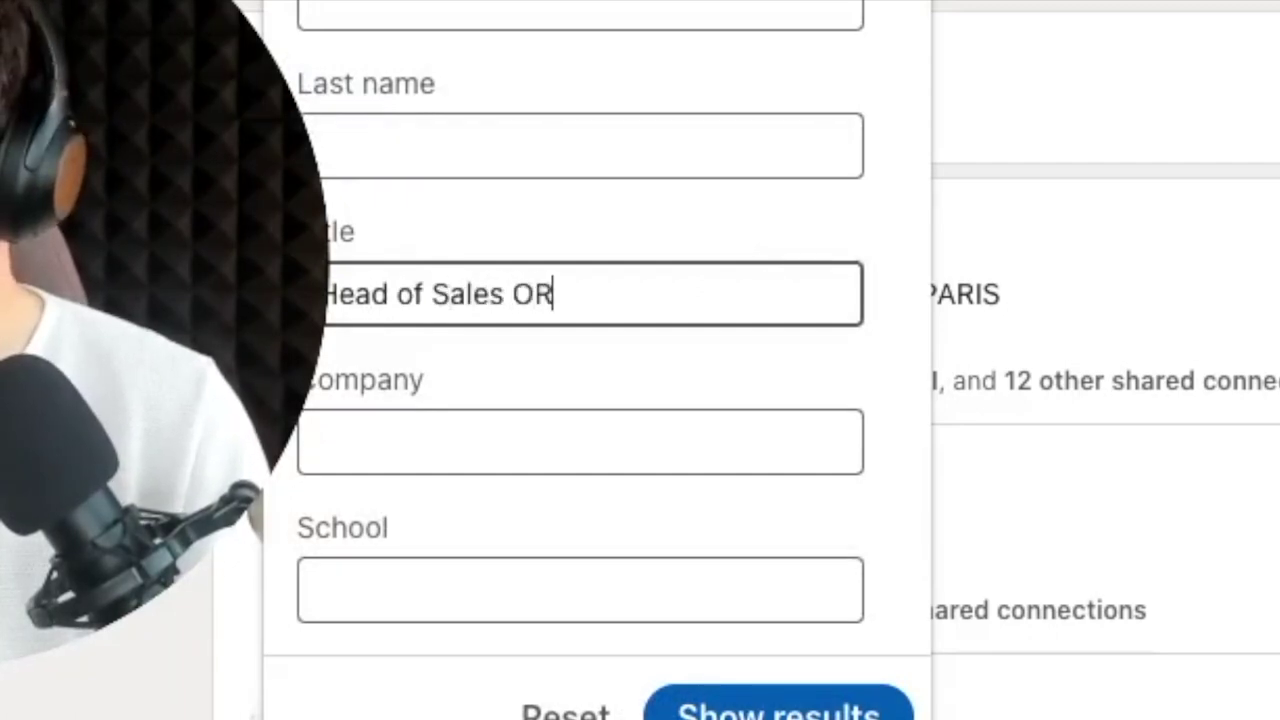
text(Head of M)
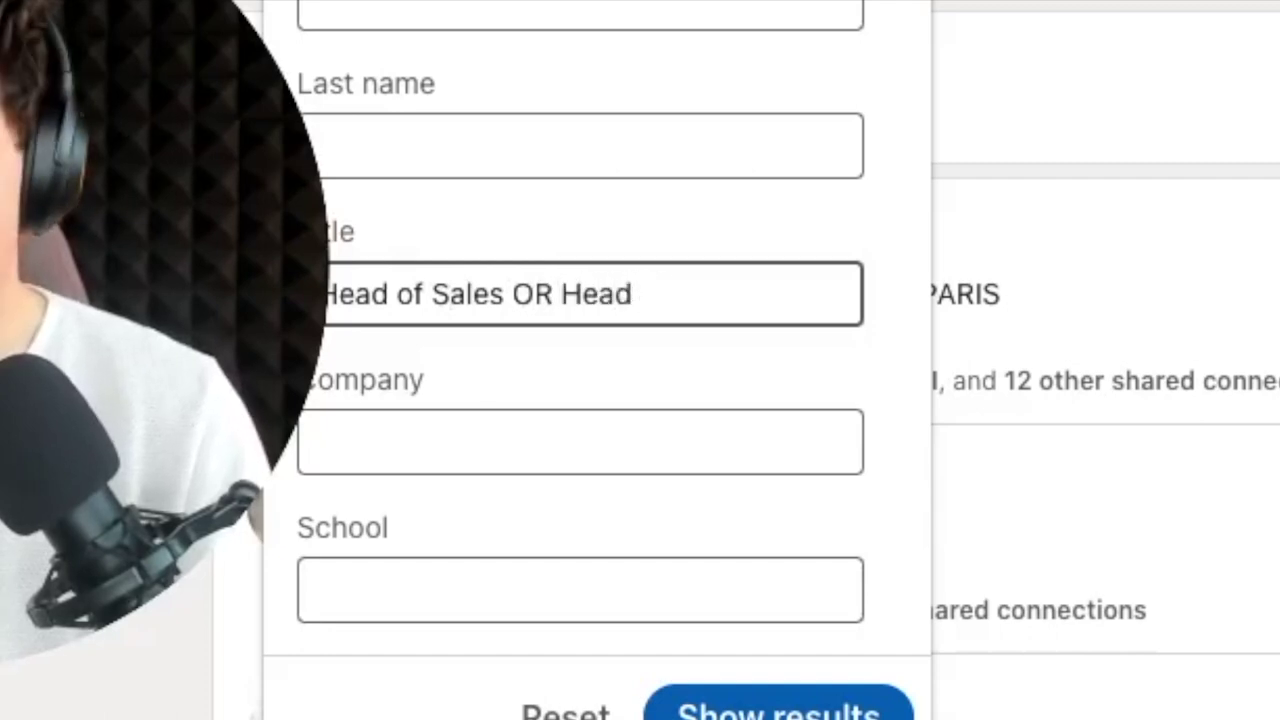
text(arketing)
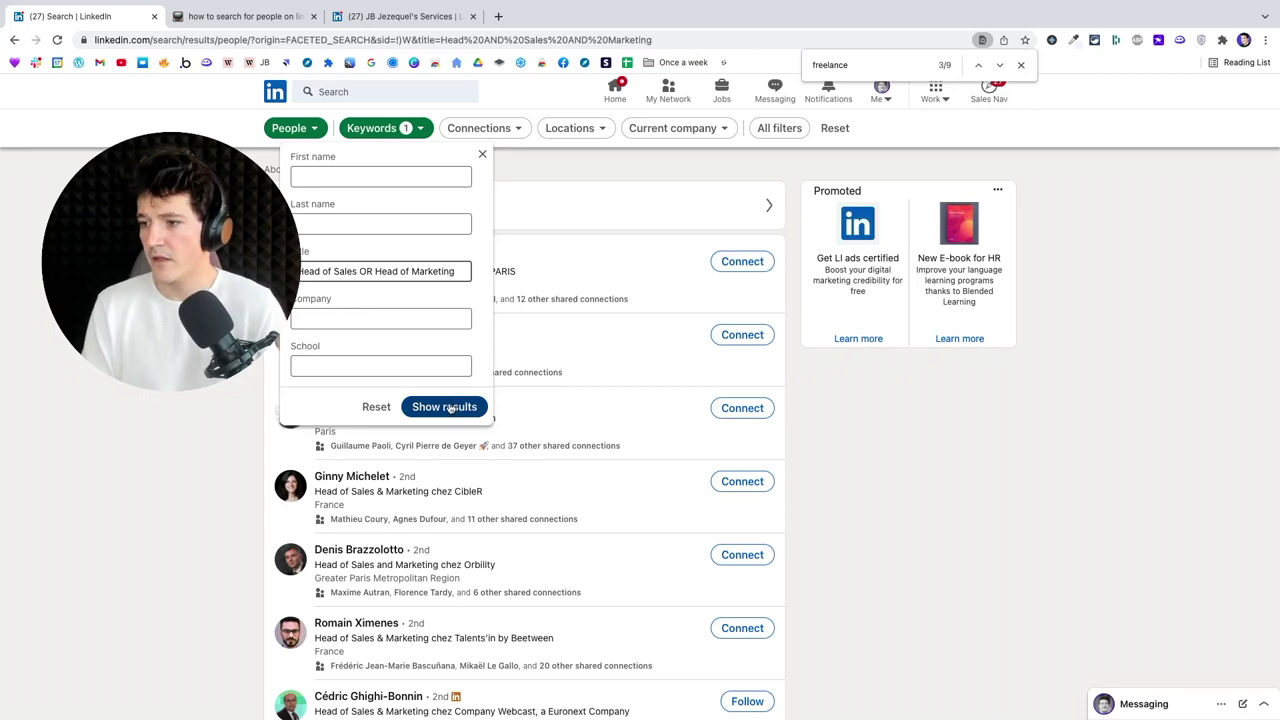
click(444, 407)
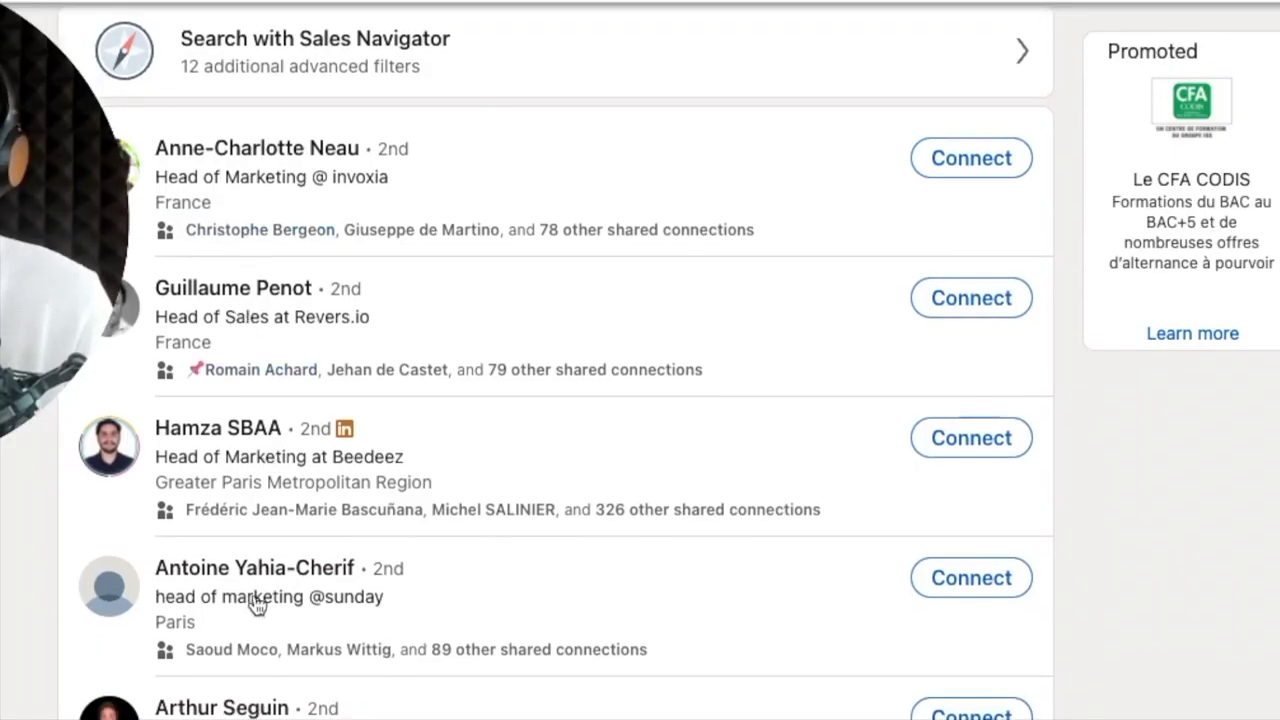
scroll(254, 603, down, 1)
scroll(254, 603, down, 2)
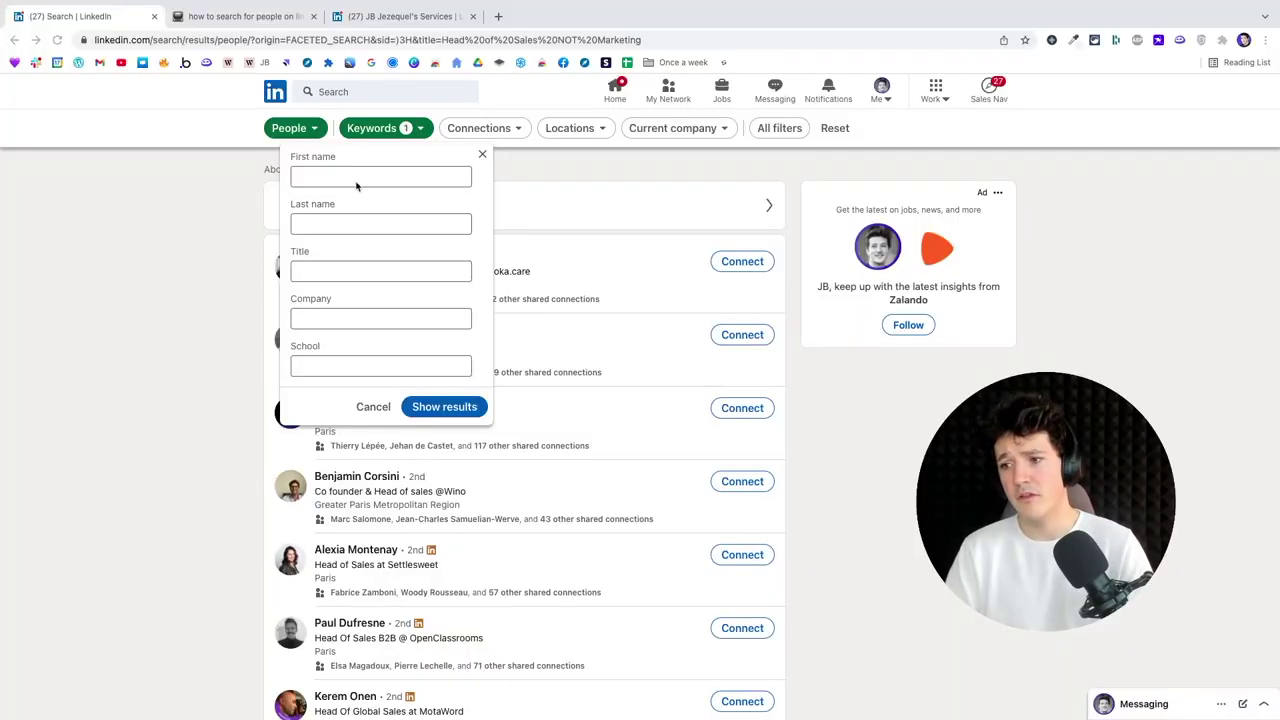
Step: Set the Title keyword filter to "Head of Sales", show the results and highlight the result count
click(316, 274)
text(Hea)
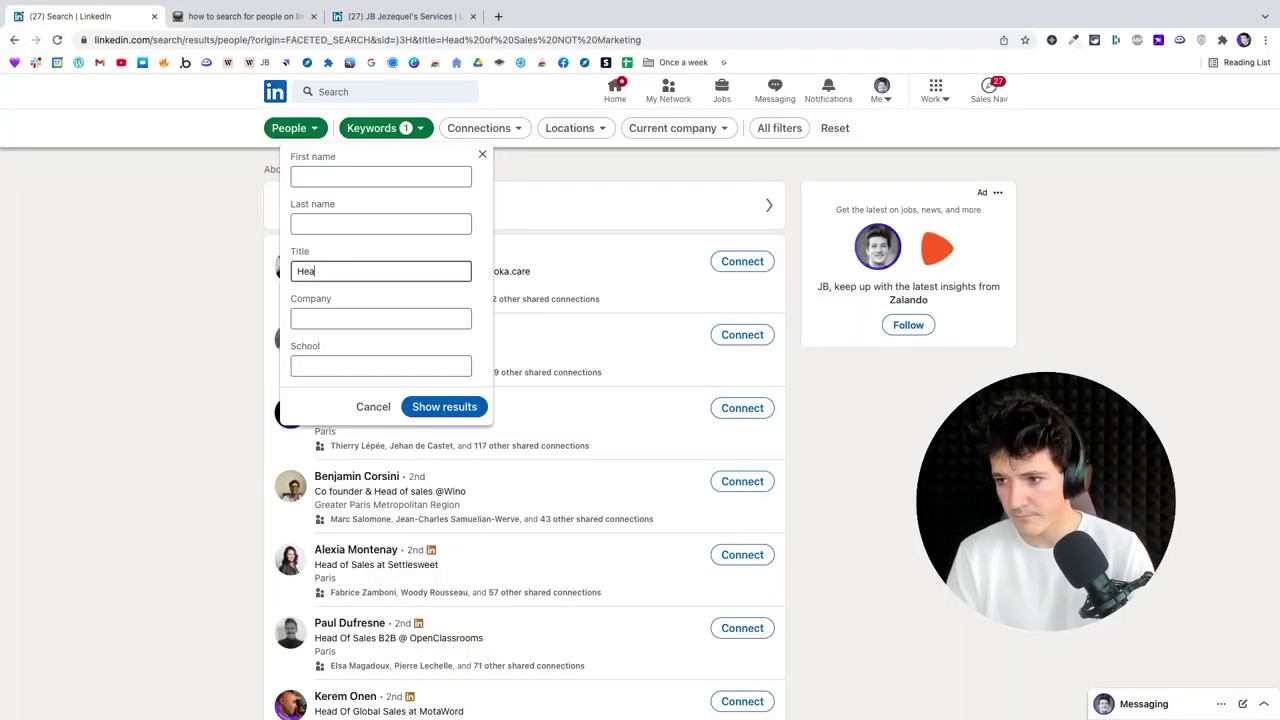
text(d of Sales)
click(478, 410)
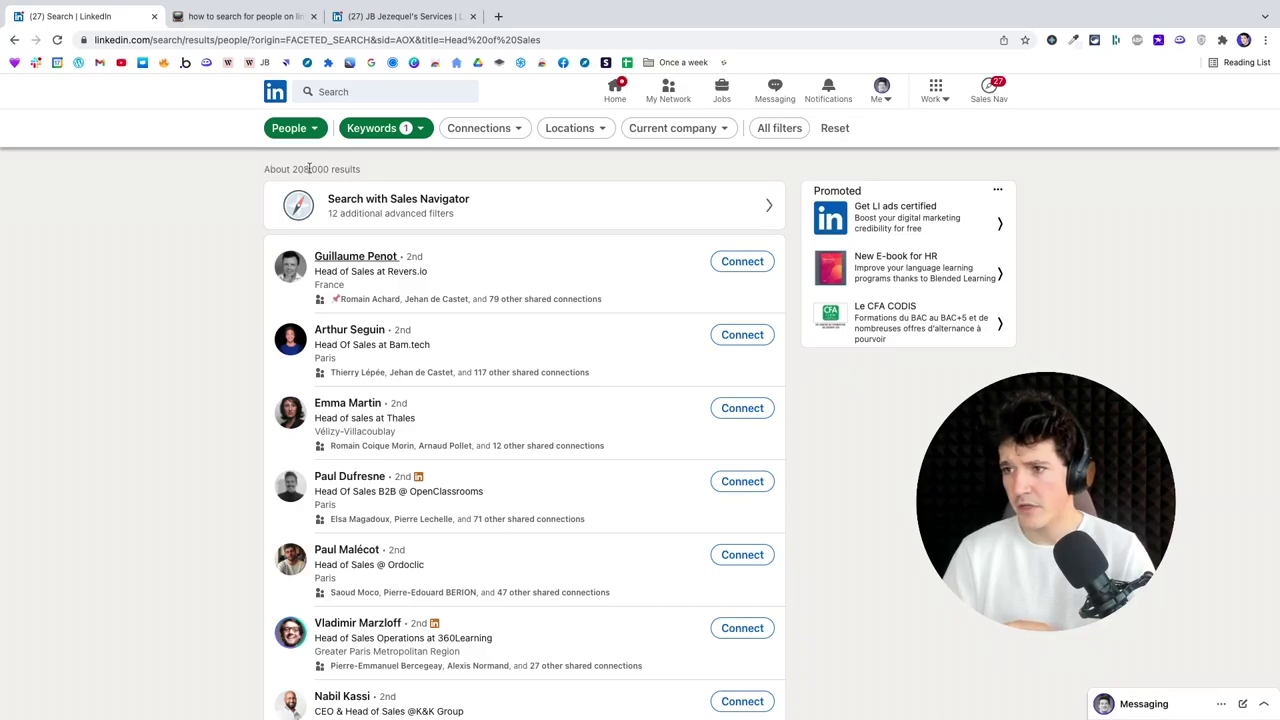
drag(292, 169, 308, 171)
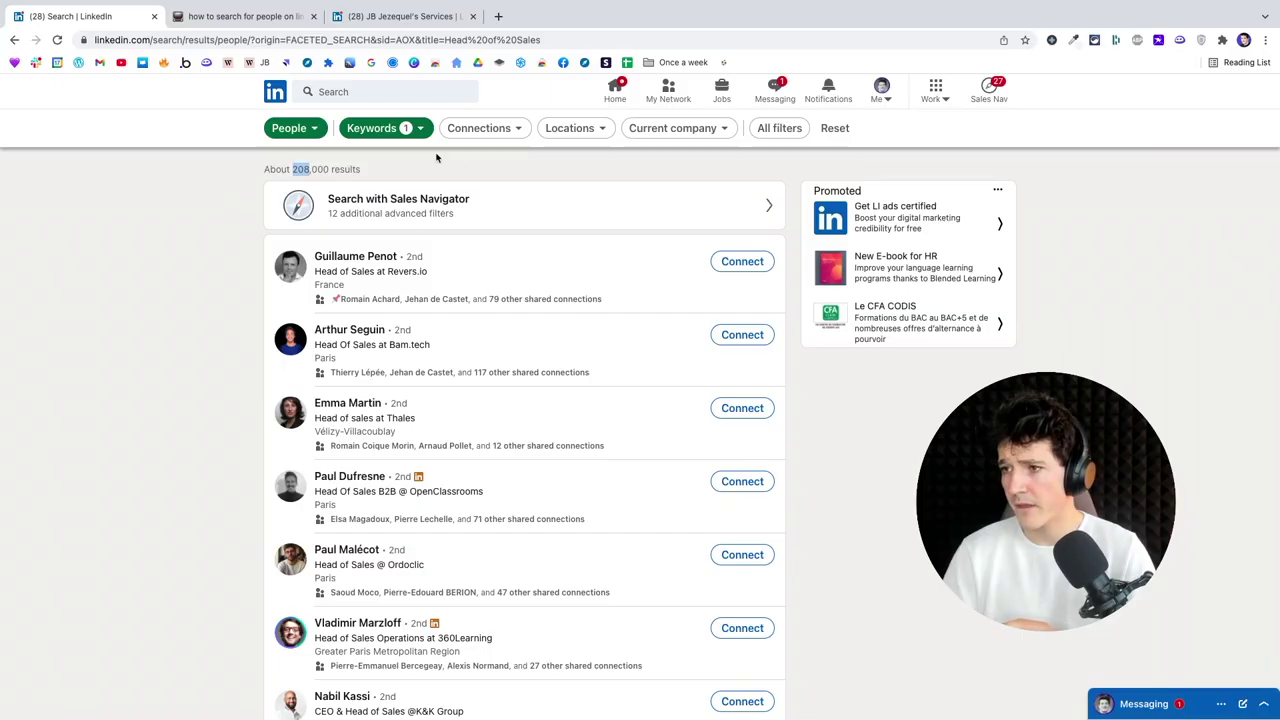
Step: Extend the Title keyword filter to "Head of Sales NOT Marketing", show the results and highlight the result count
click(378, 128)
click(385, 273)
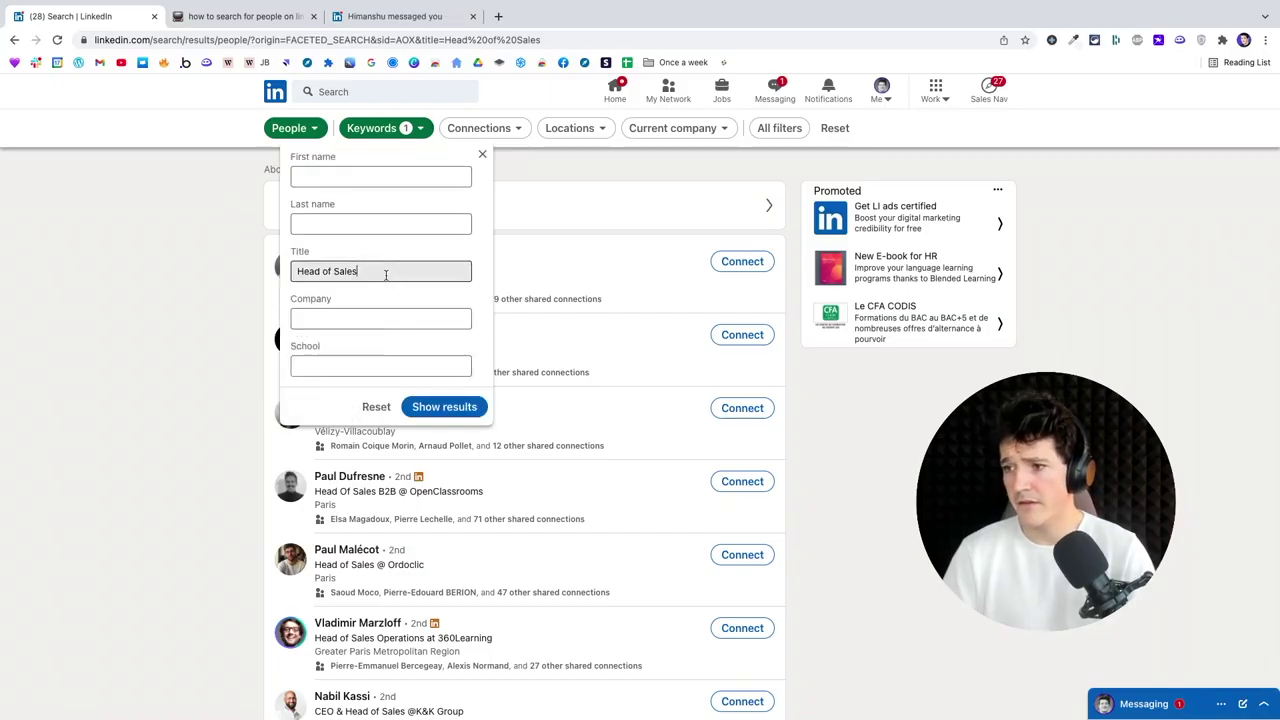
text(NOT Marketing)
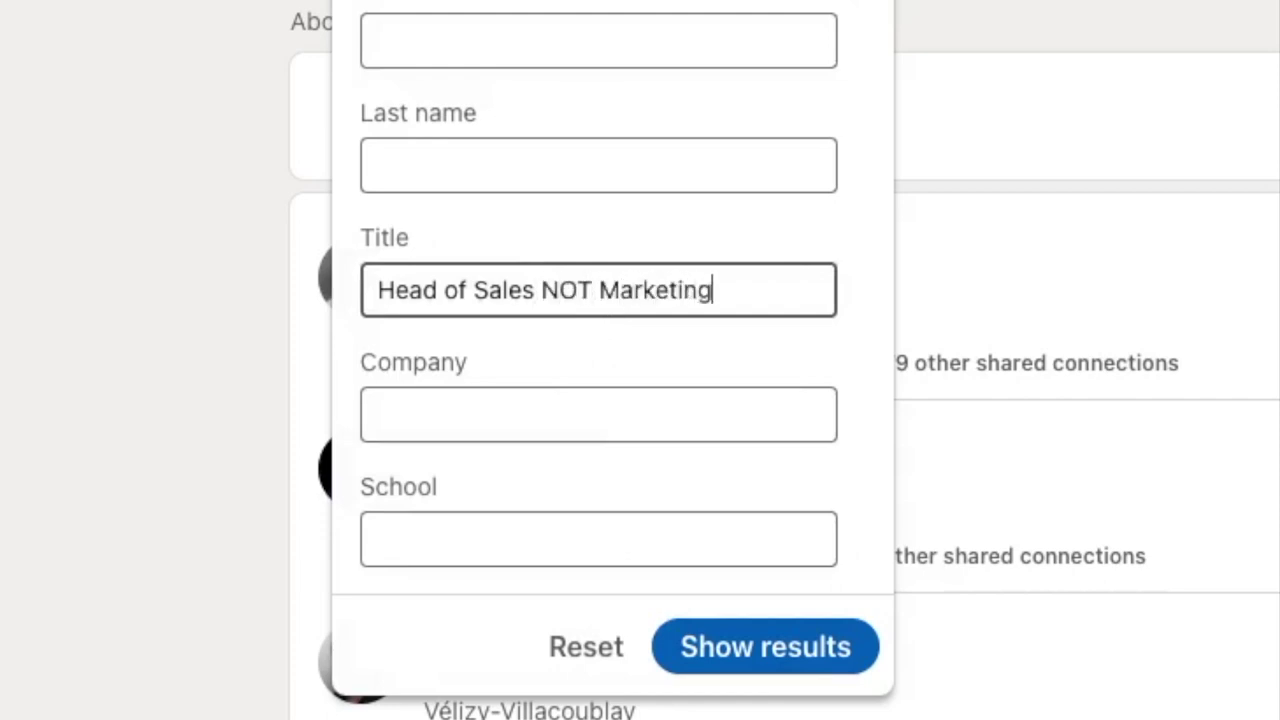
key(Return)
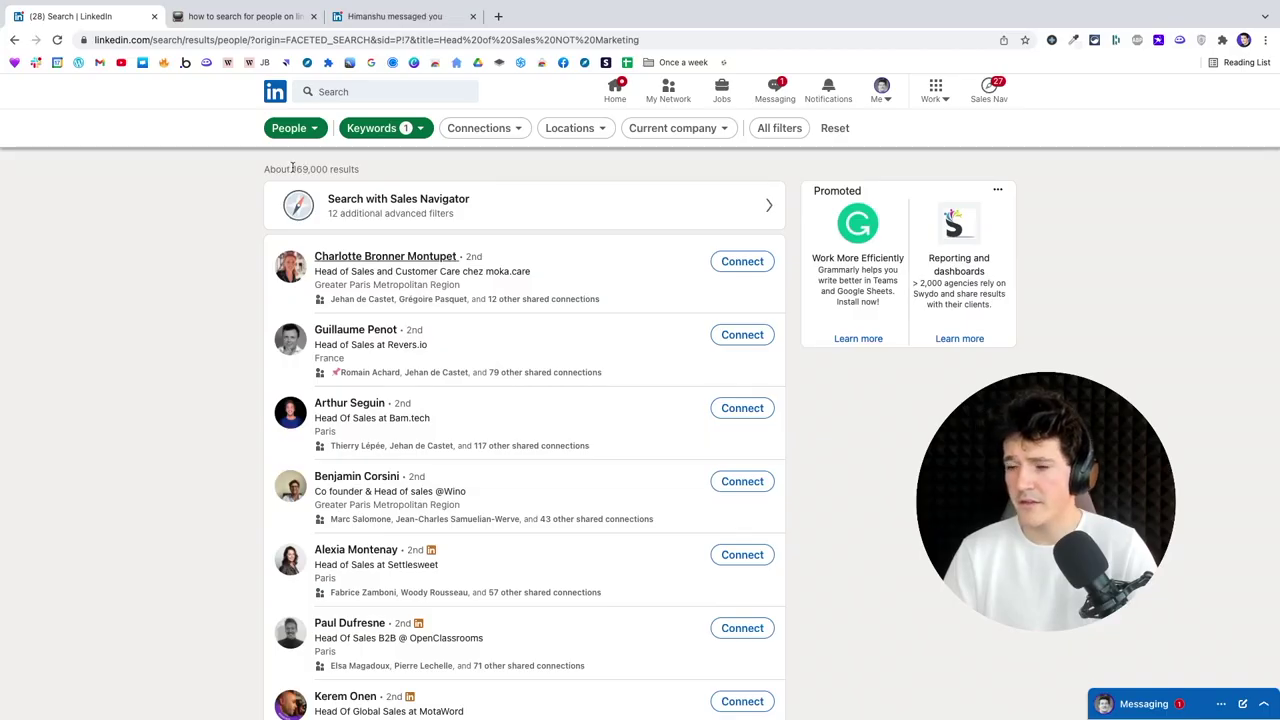
drag(292, 169, 309, 169)
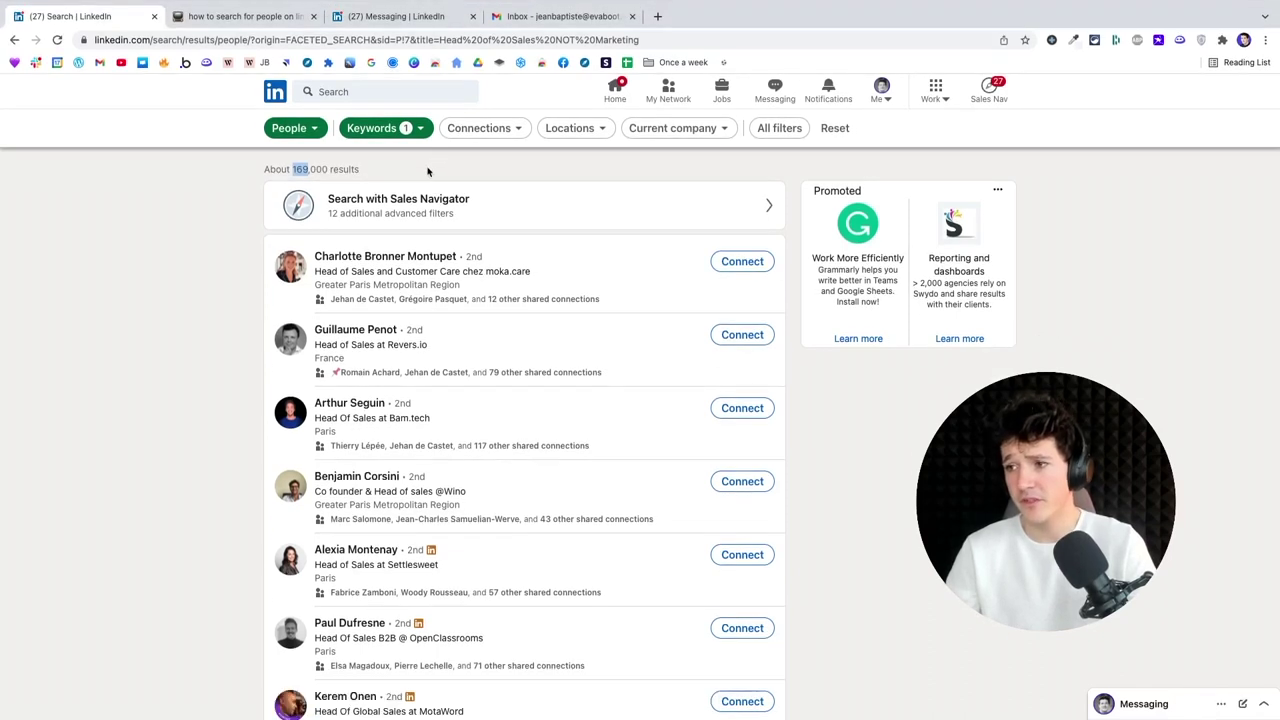
Step: Delete the leading terms from the Title keyword filter, starting with "Head of Sales"
click(418, 130)
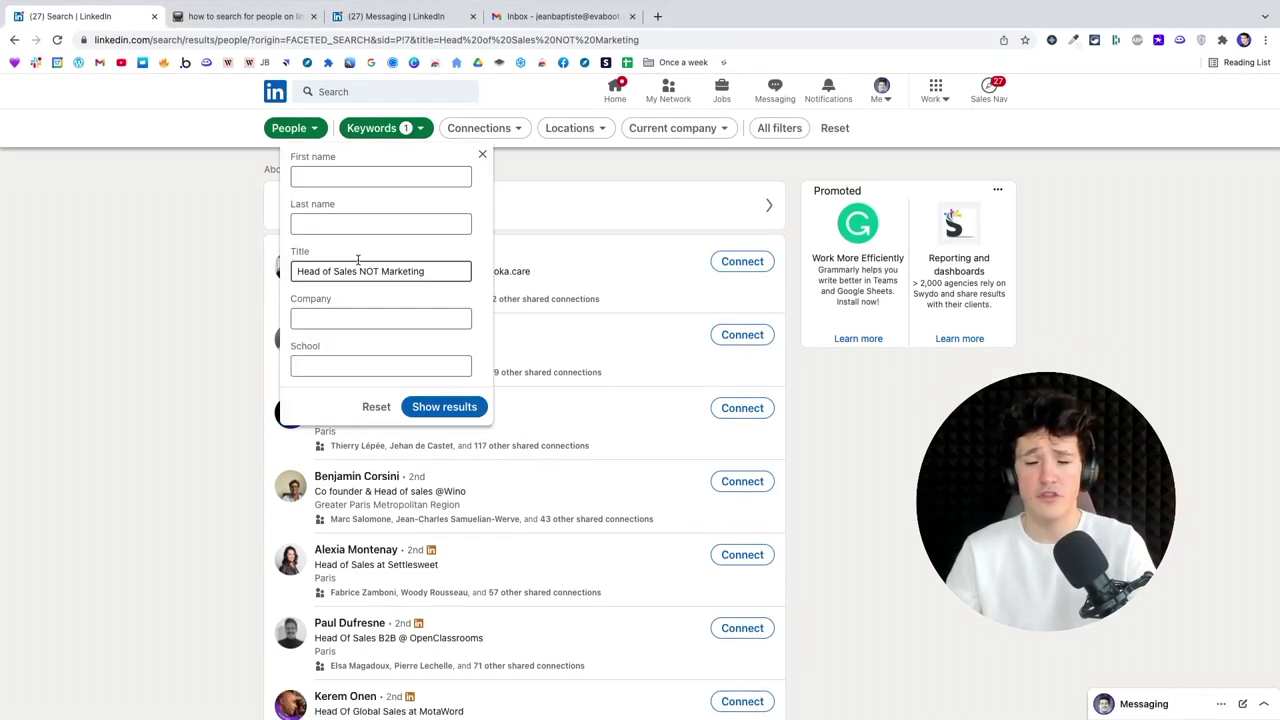
click(262, 275)
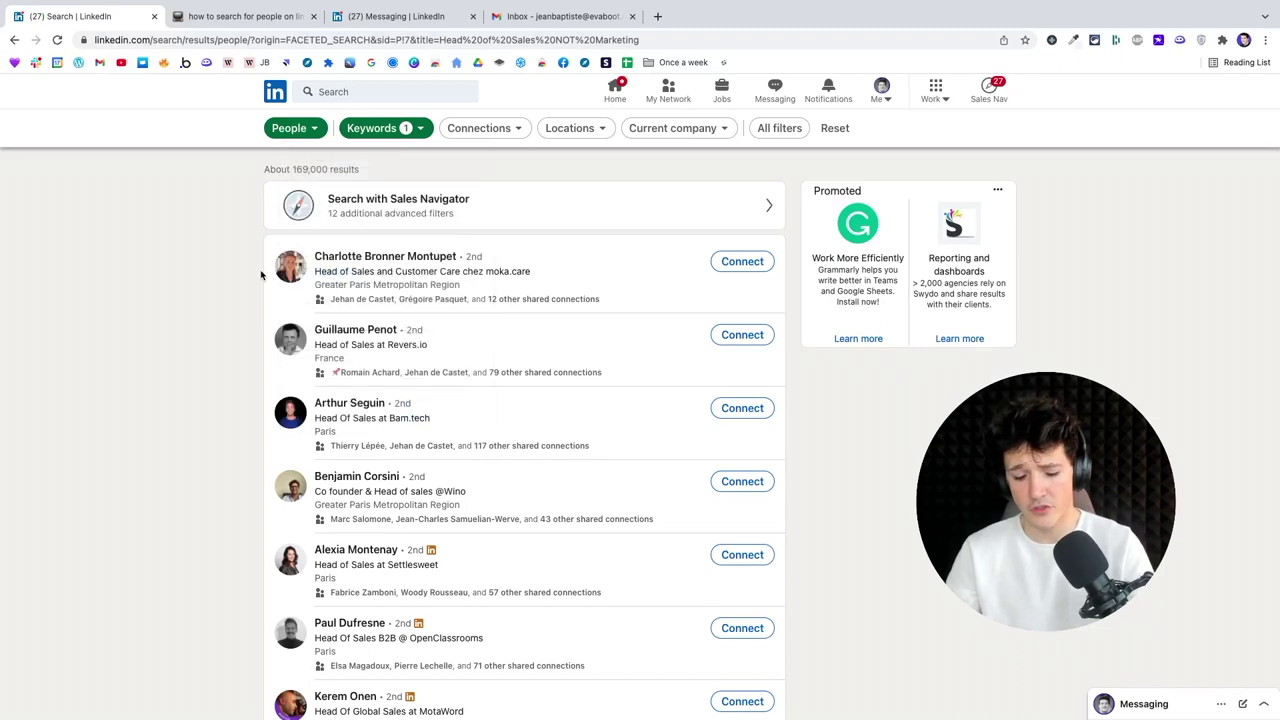
click(381, 138)
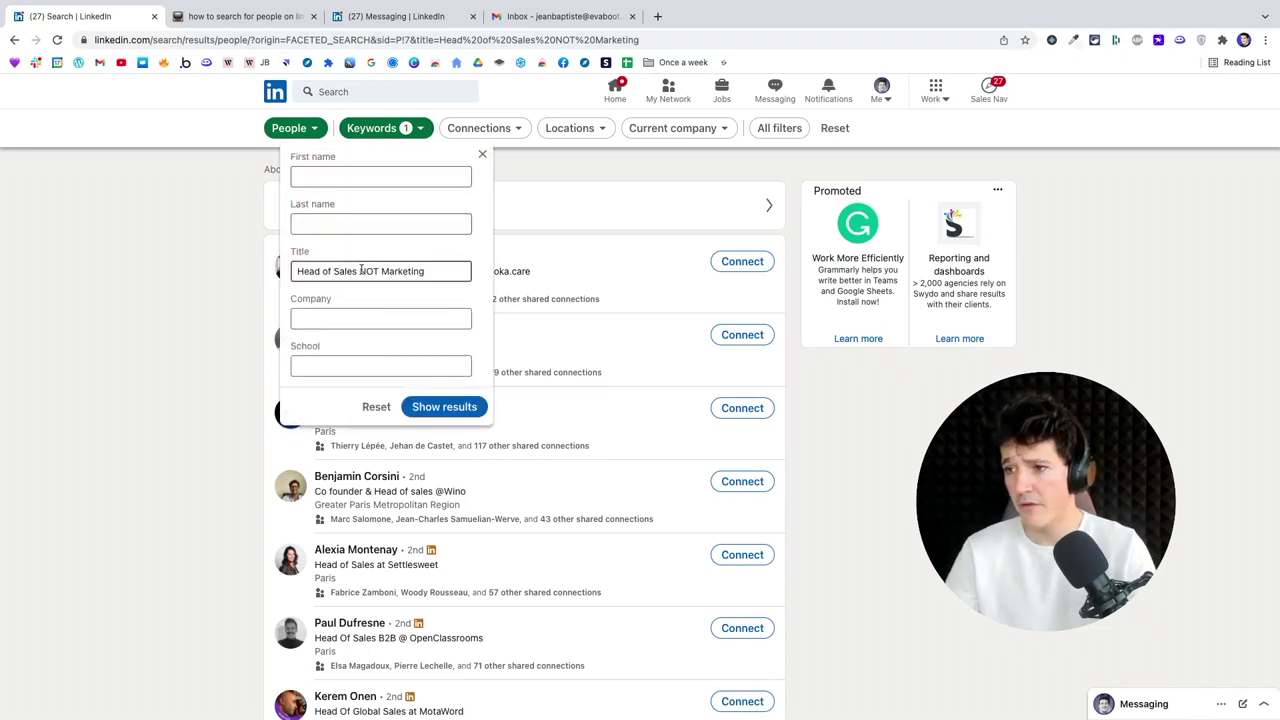
drag(357, 271, 295, 271)
key(BackSpace)
drag(377, 276, 284, 279)
key(BackSpace)
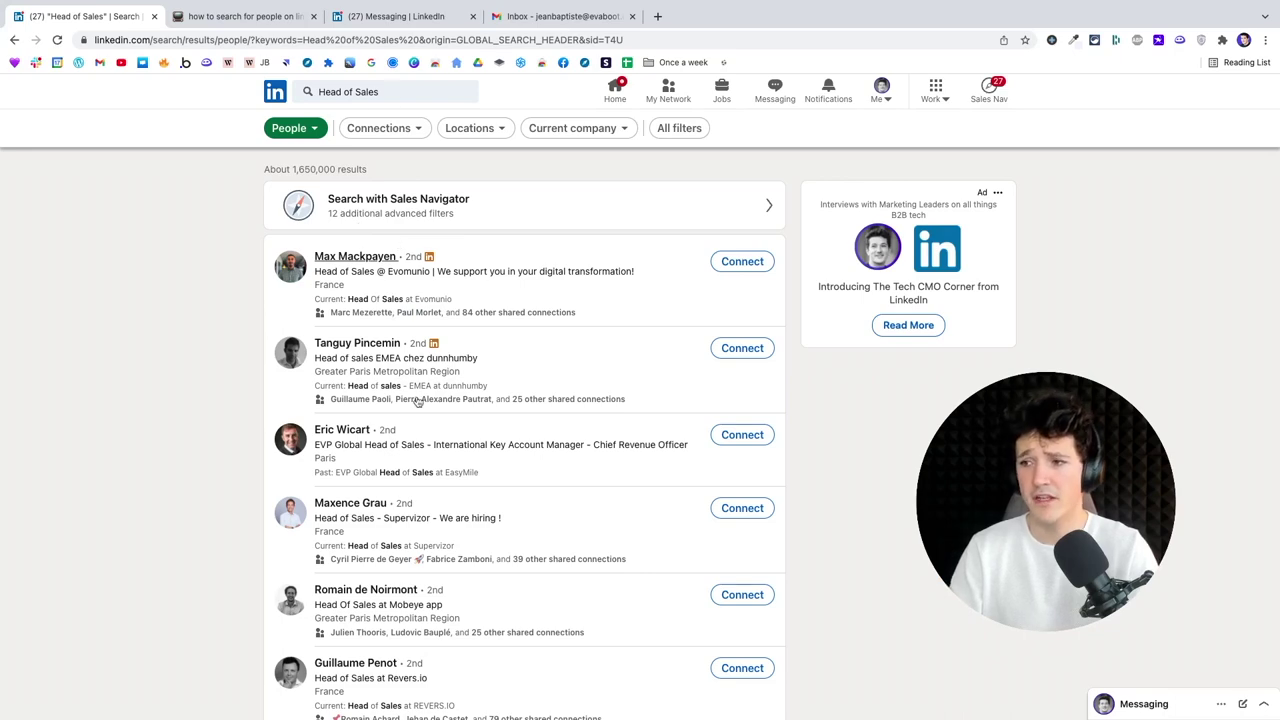
Step: Open results page 100 of the general "Head of Sales" people search and check the listed headlines and current positions
scroll(411, 335, down, 6)
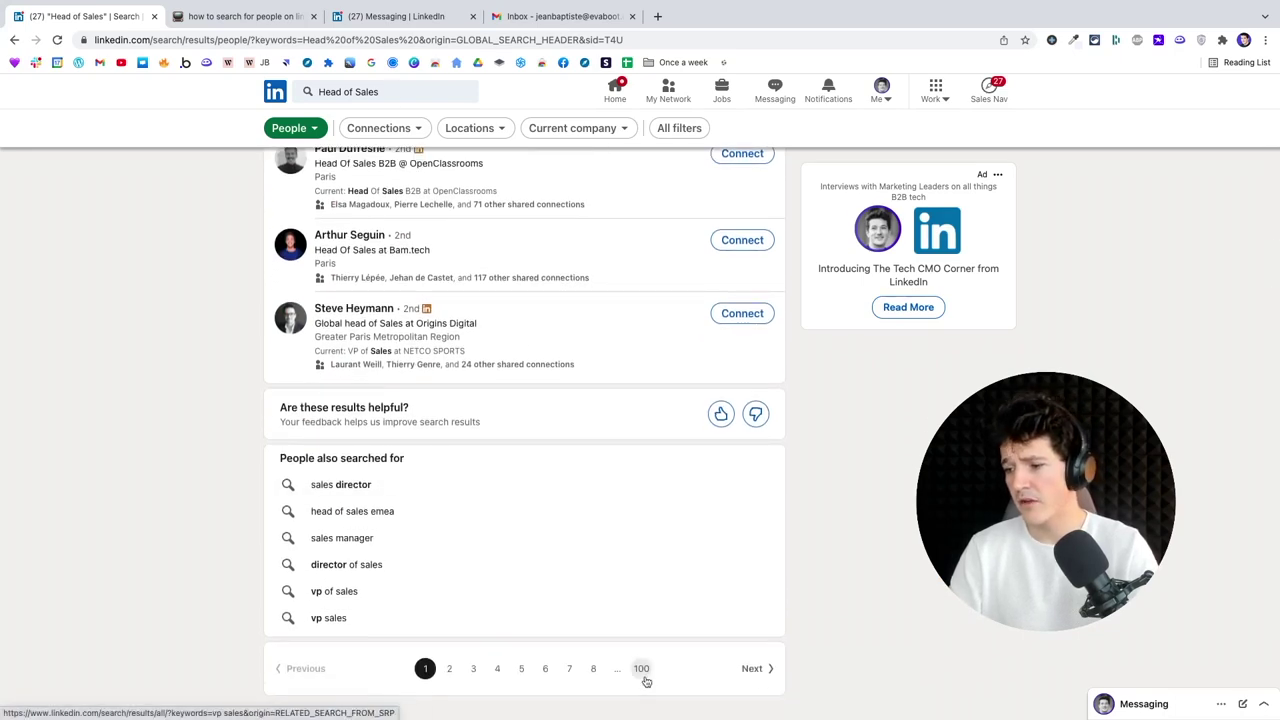
click(643, 675)
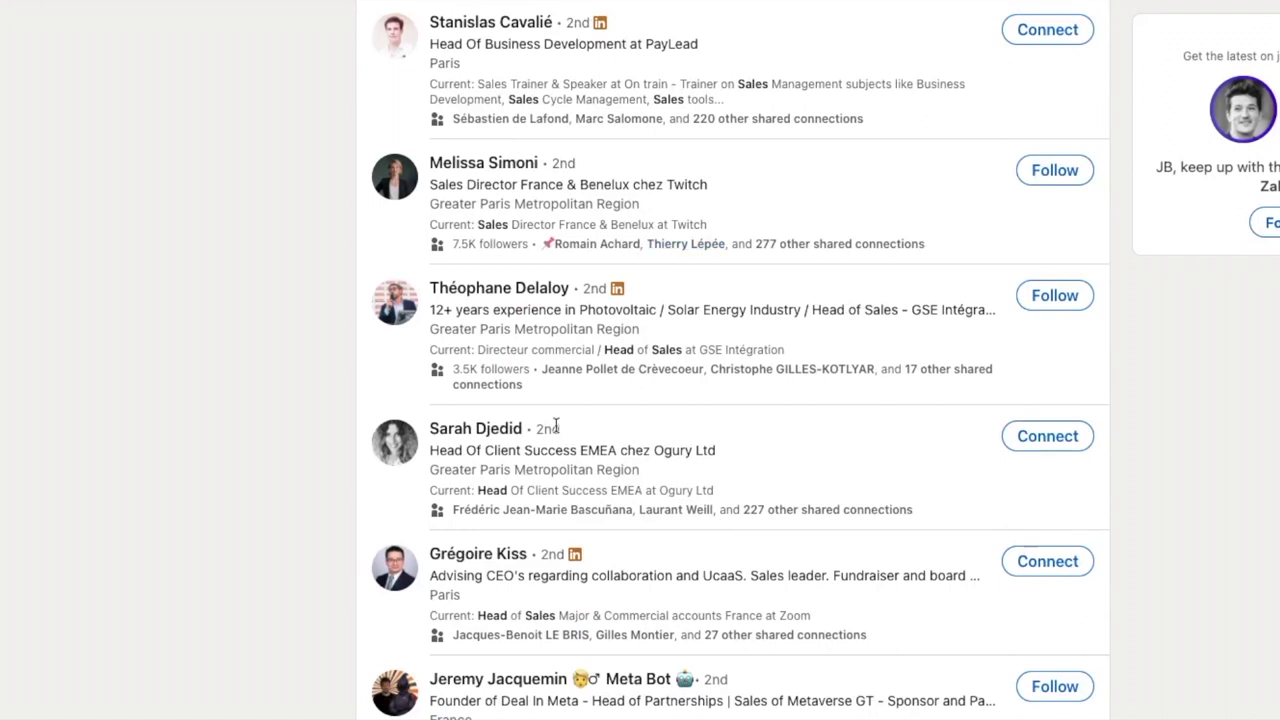
scroll(402, 548, down, 1)
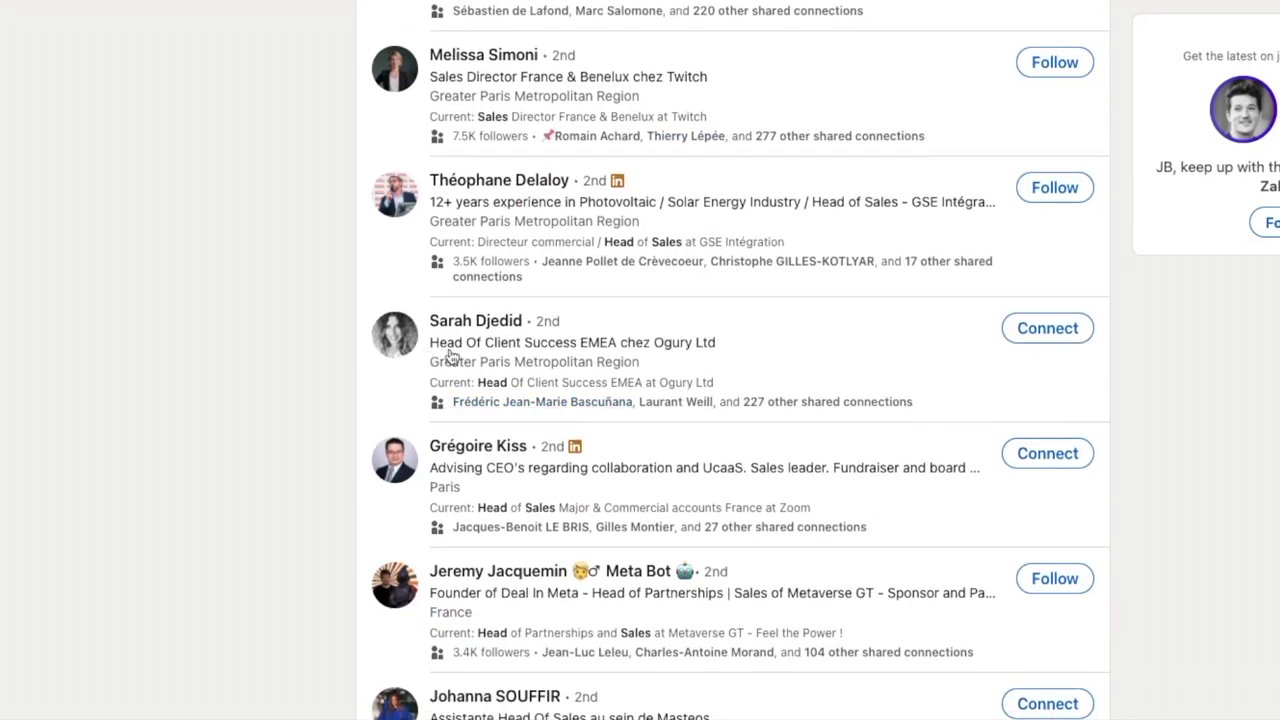
scroll(651, 354, down, 1)
scroll(455, 477, down, 2)
scroll(518, 428, down, 1)
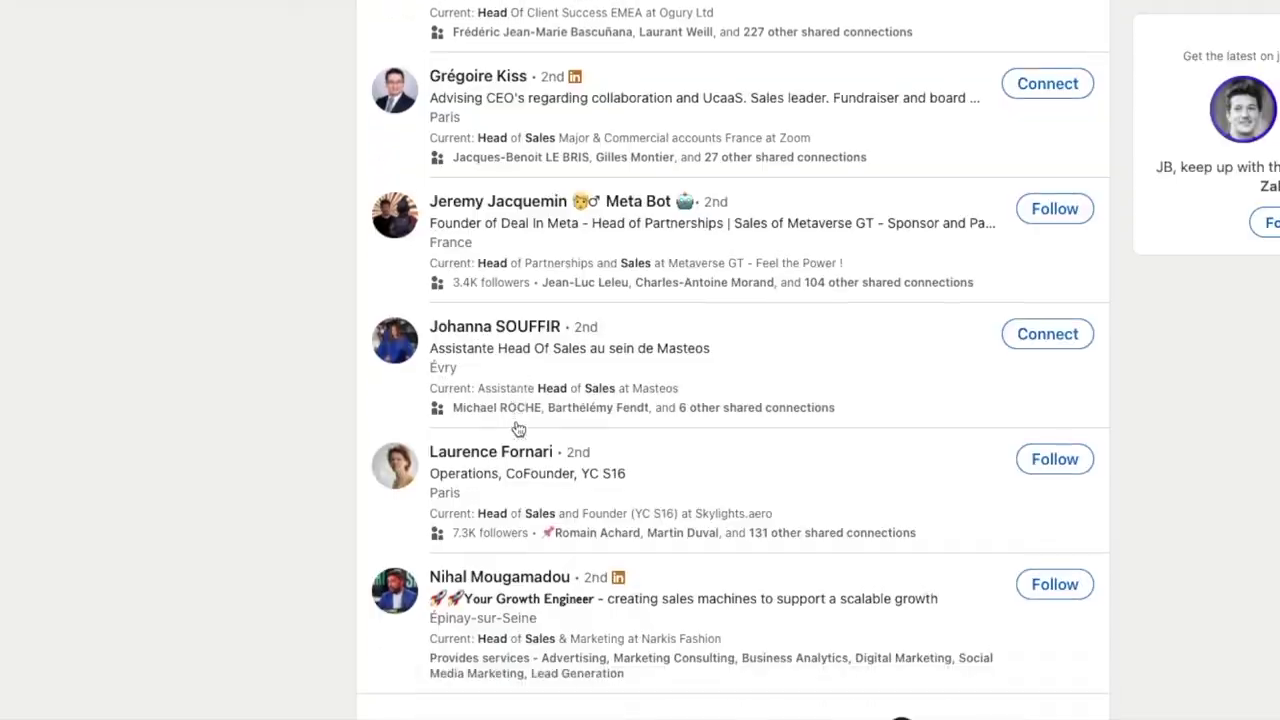
Step: Open the profile of the person listed as Head of Sales & Marketing at Narkis Fashion and show all their experiences
click(534, 578)
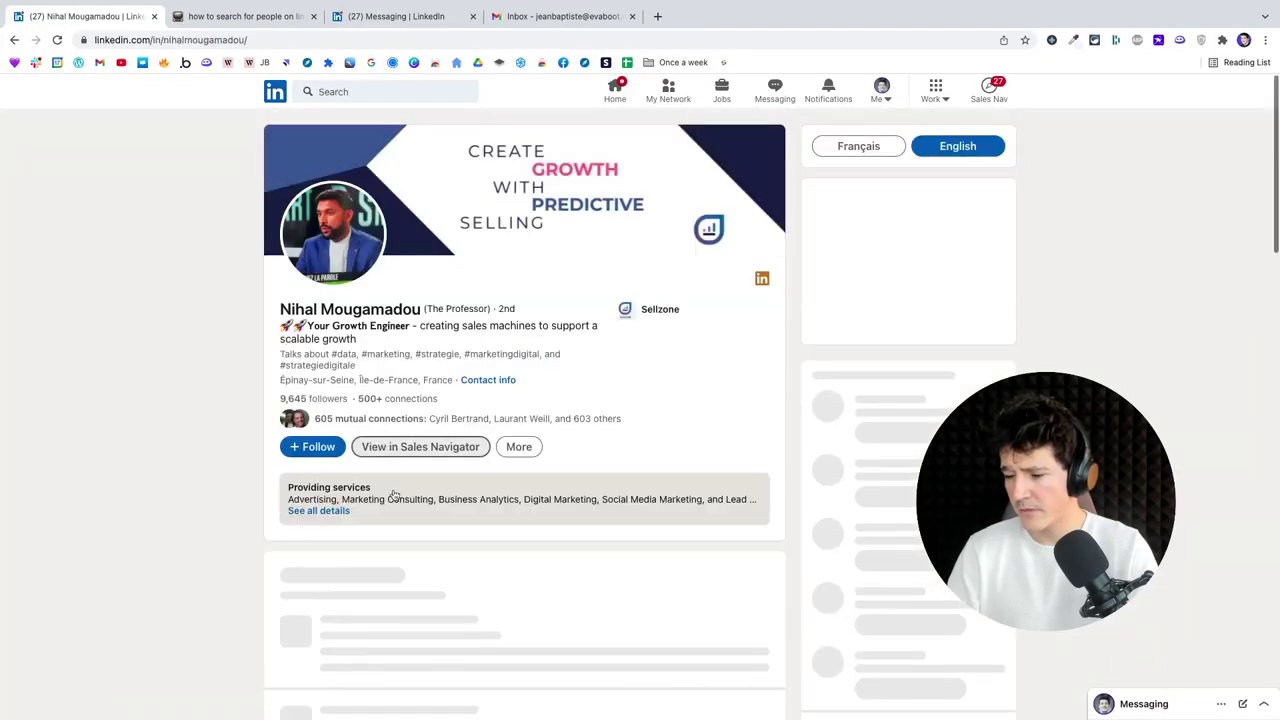
scroll(402, 525, down, 2)
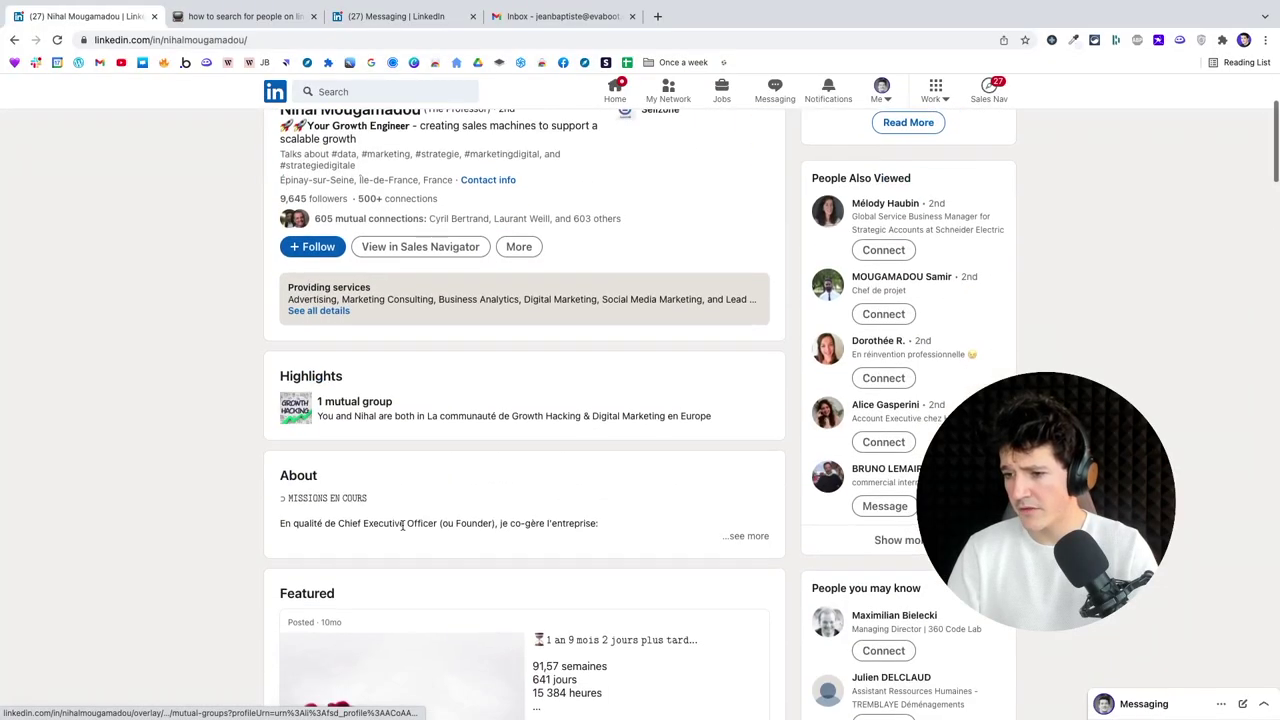
scroll(402, 525, down, 7)
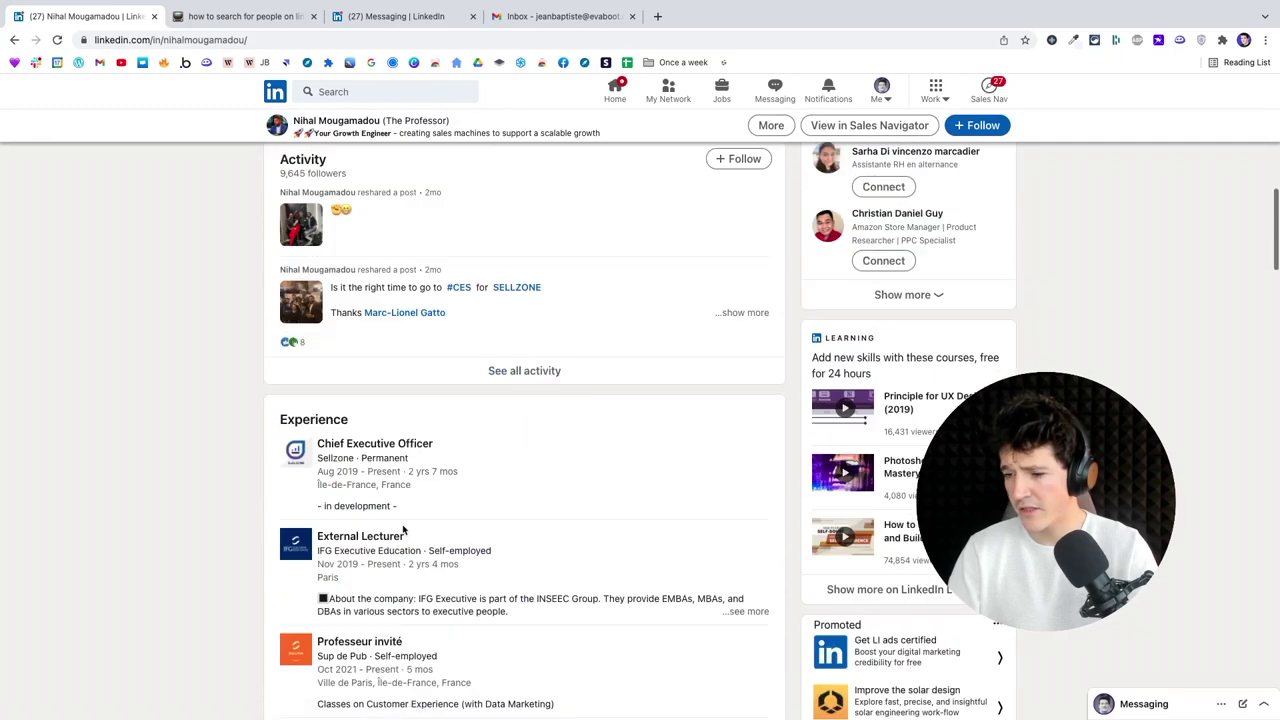
scroll(403, 530, down, 5)
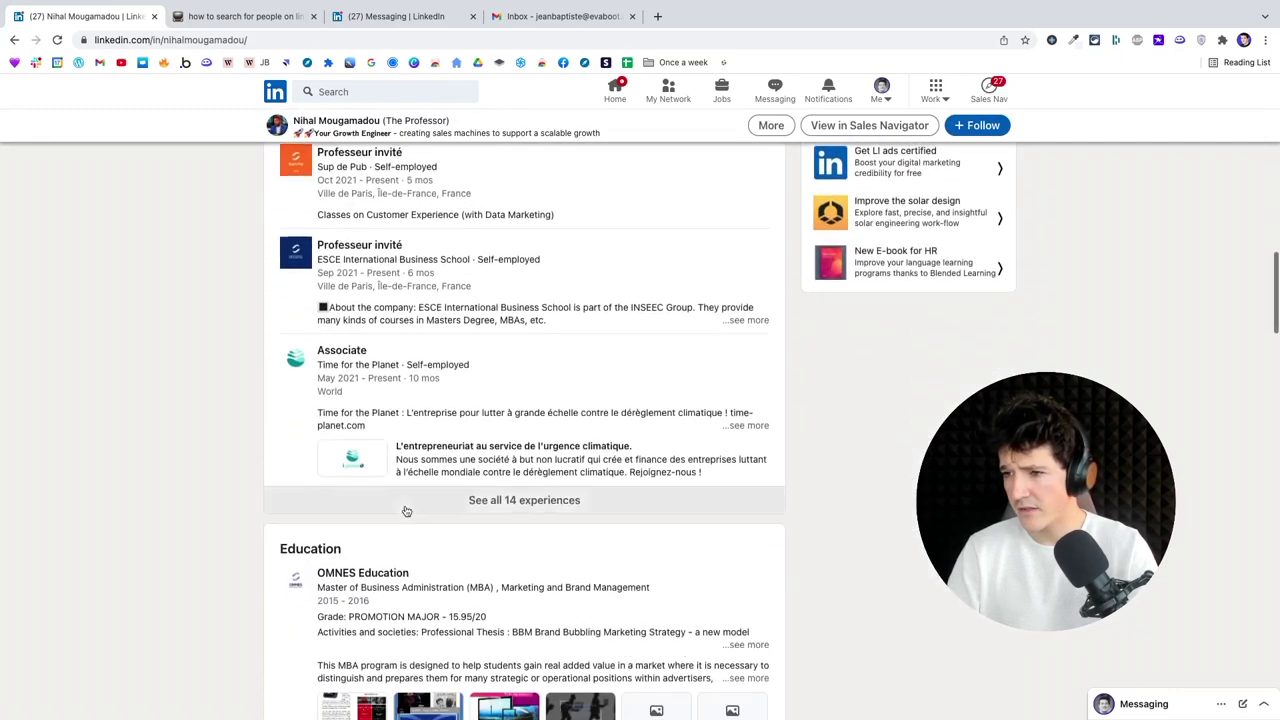
click(511, 508)
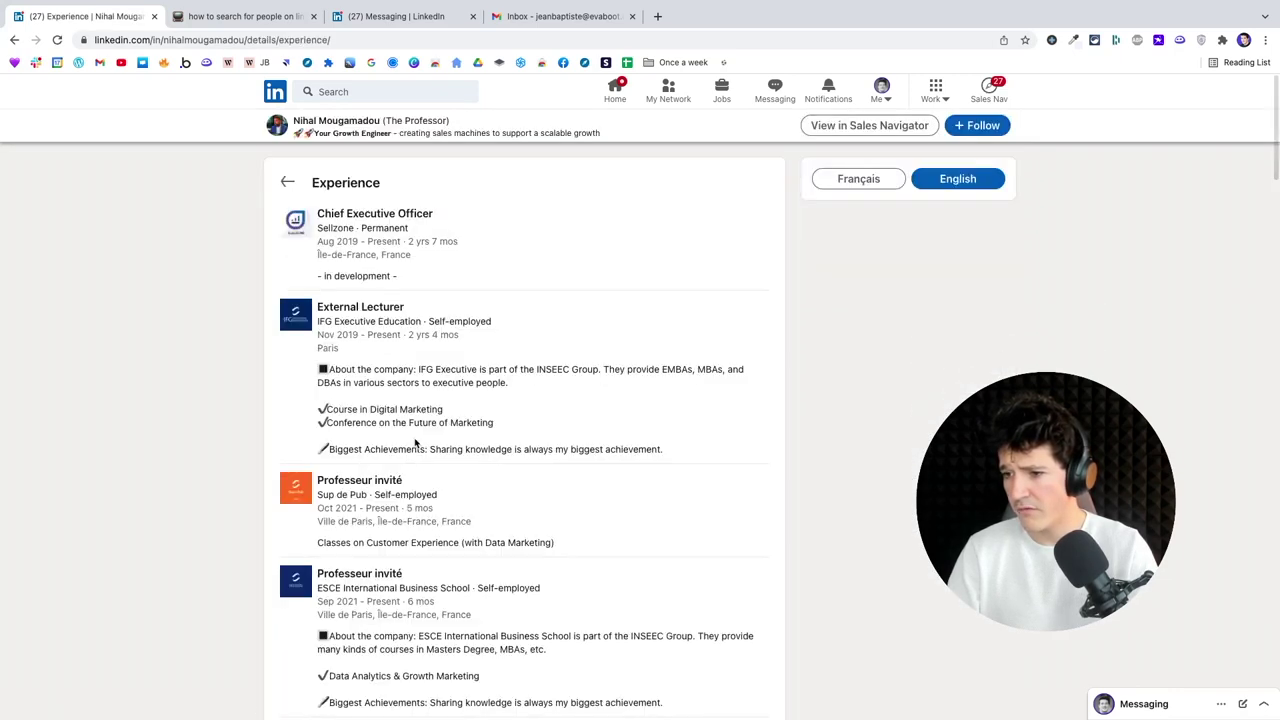
Step: Find "head of" in the experience list and highlight the matching "Head of Sales & Marketing" job title
scroll(415, 443, down, 2)
key(ctrl+f)
text(he)
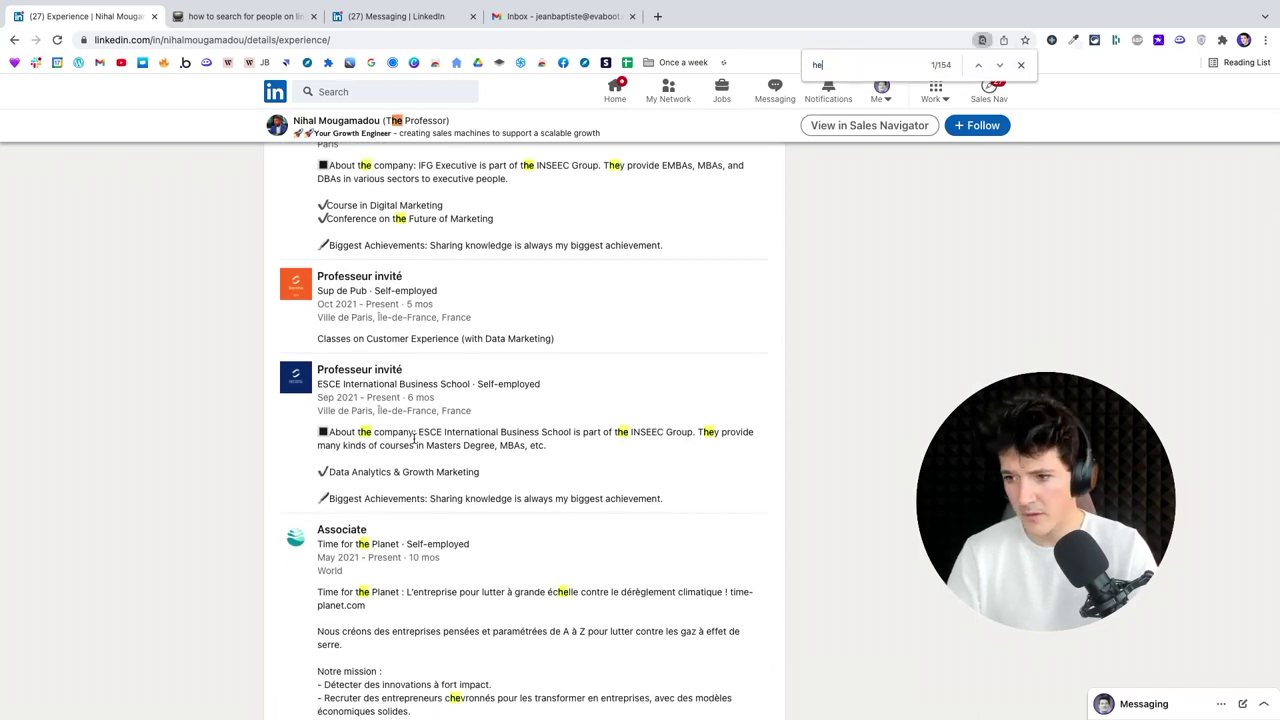
text(ad of)
scroll(403, 443, up, 1)
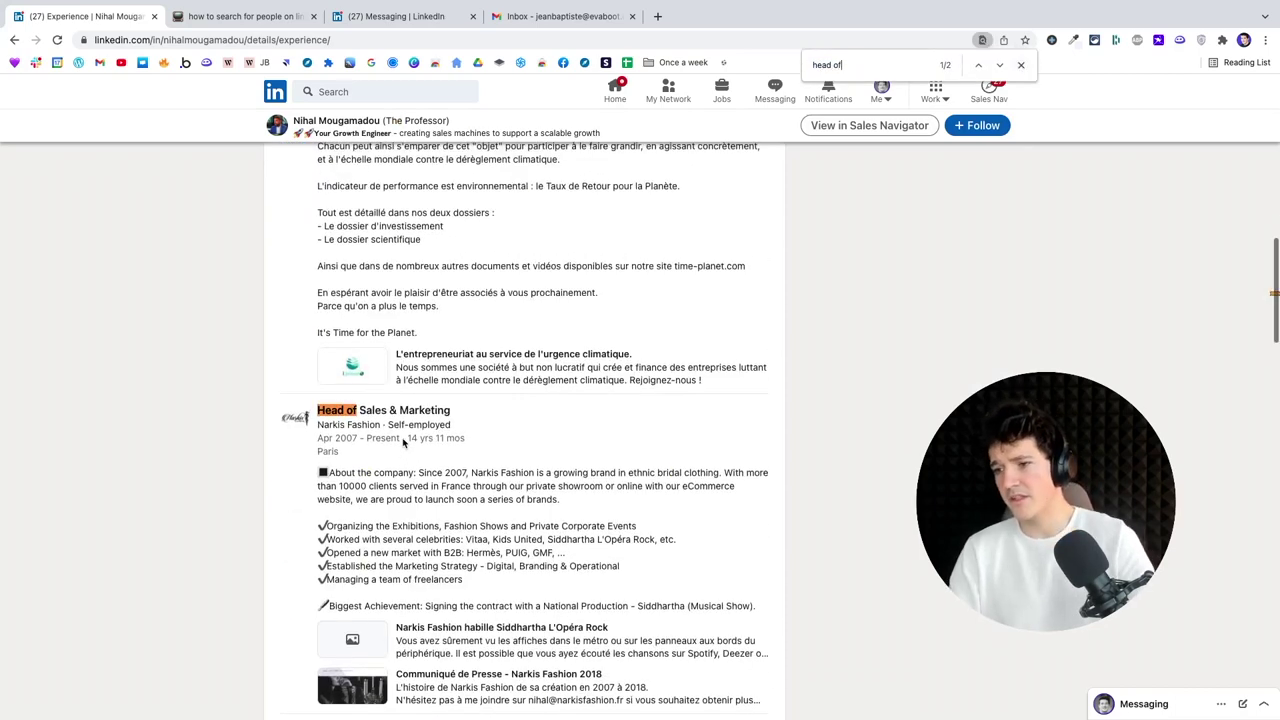
drag(317, 410, 445, 410)
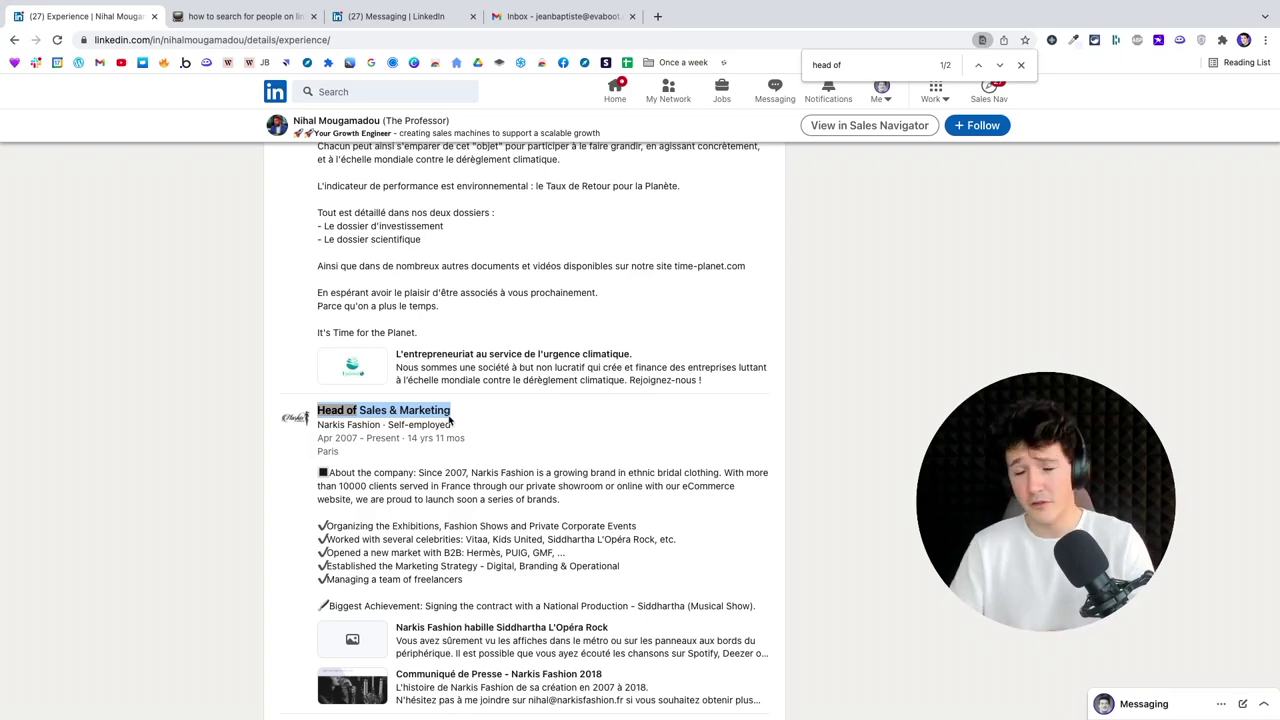
scroll(449, 420, up, 3)
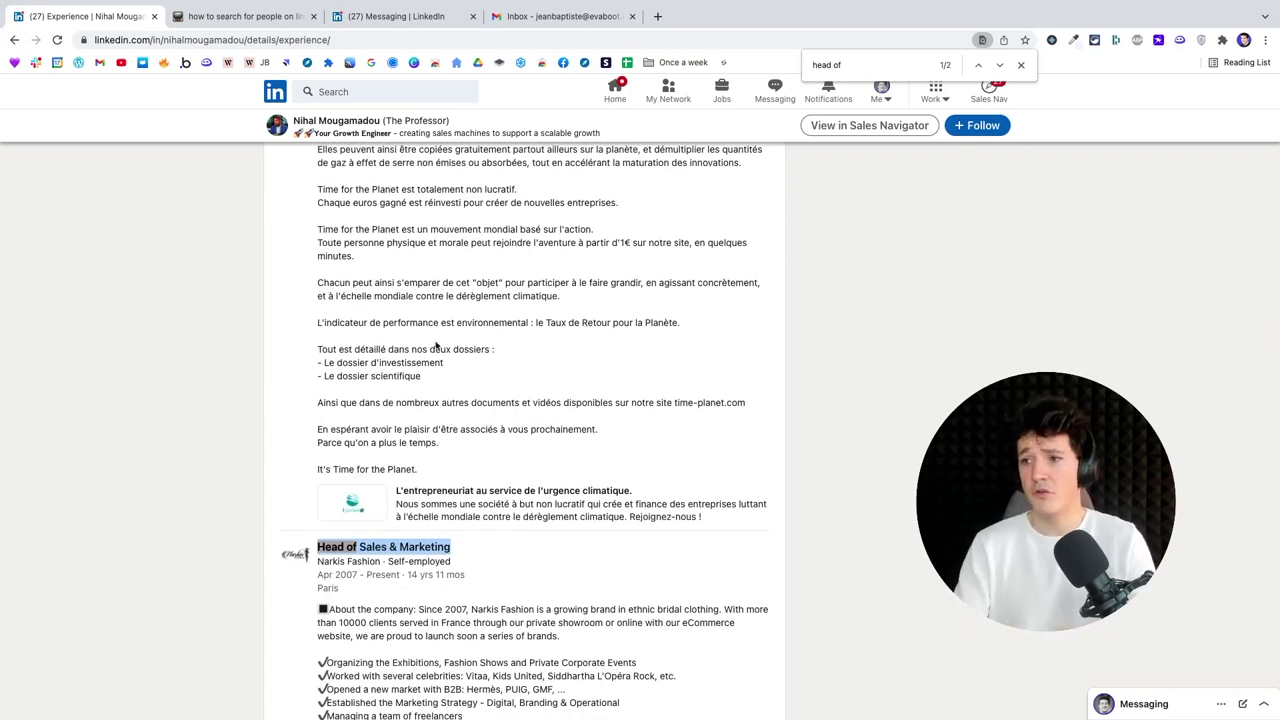
click(353, 92)
click(153, 314)
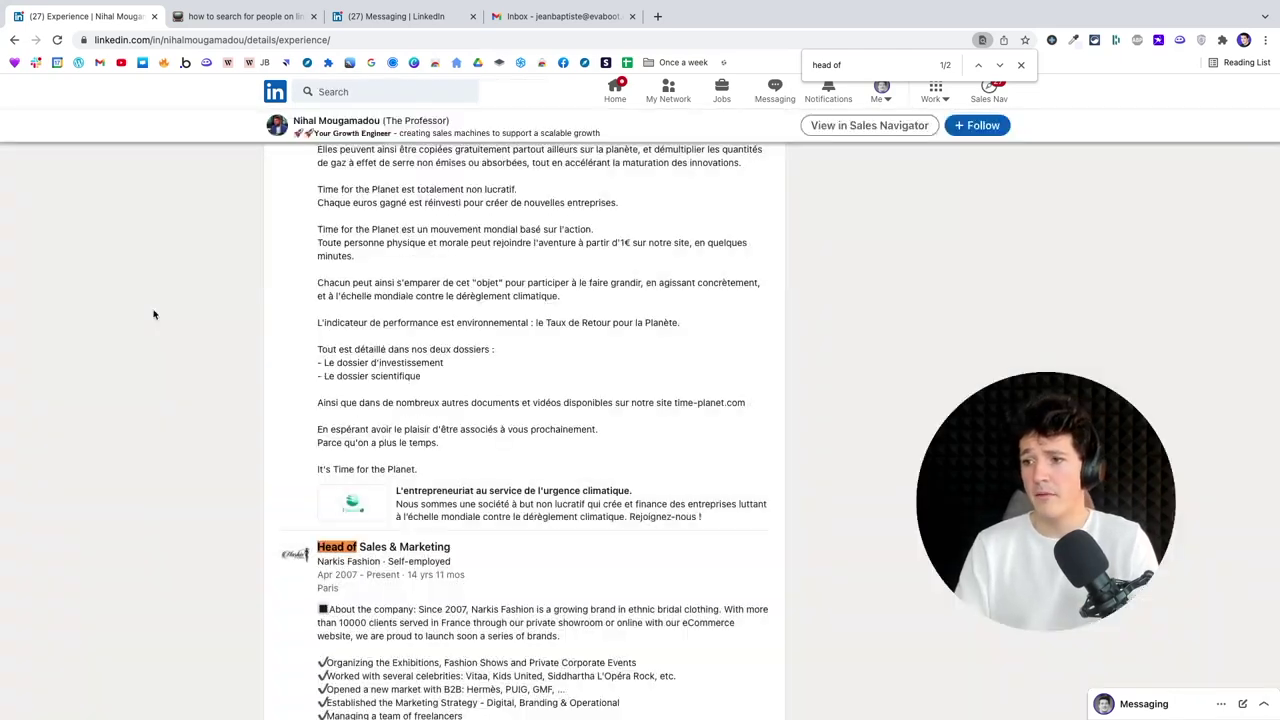
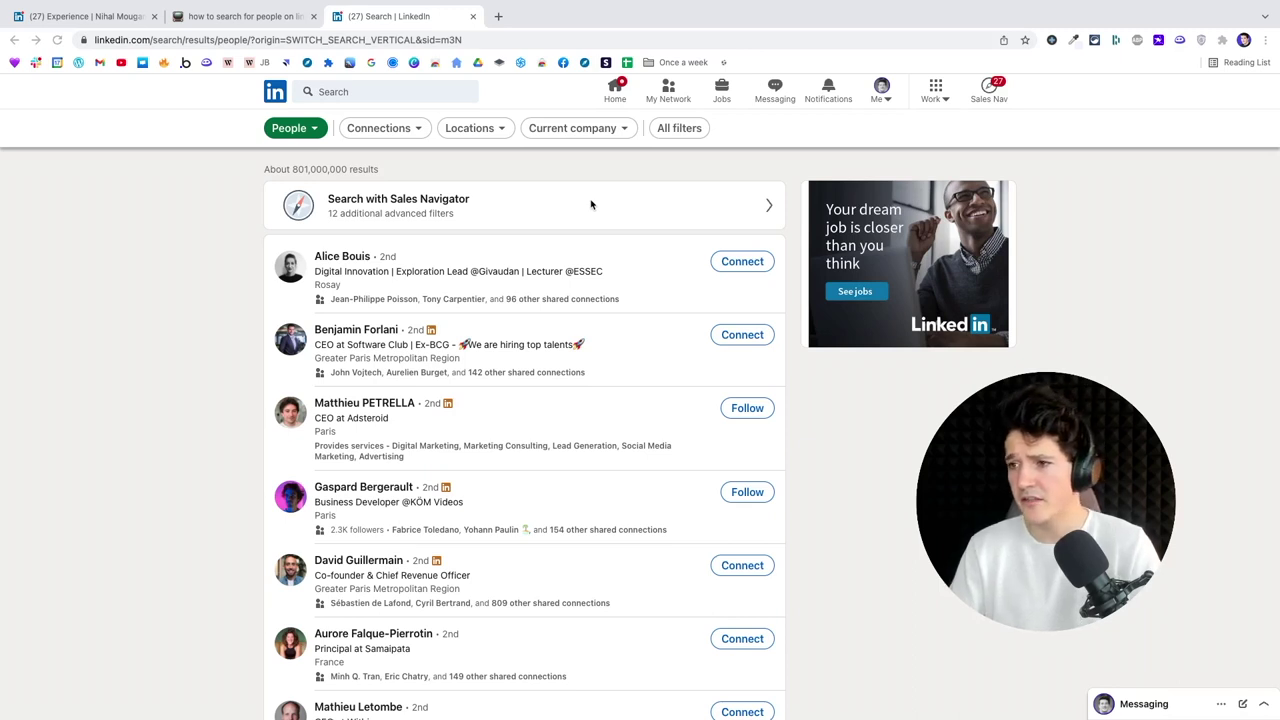
Step: Set the Title keyword filter of the people search to "Marketing" and show the results
click(676, 152)
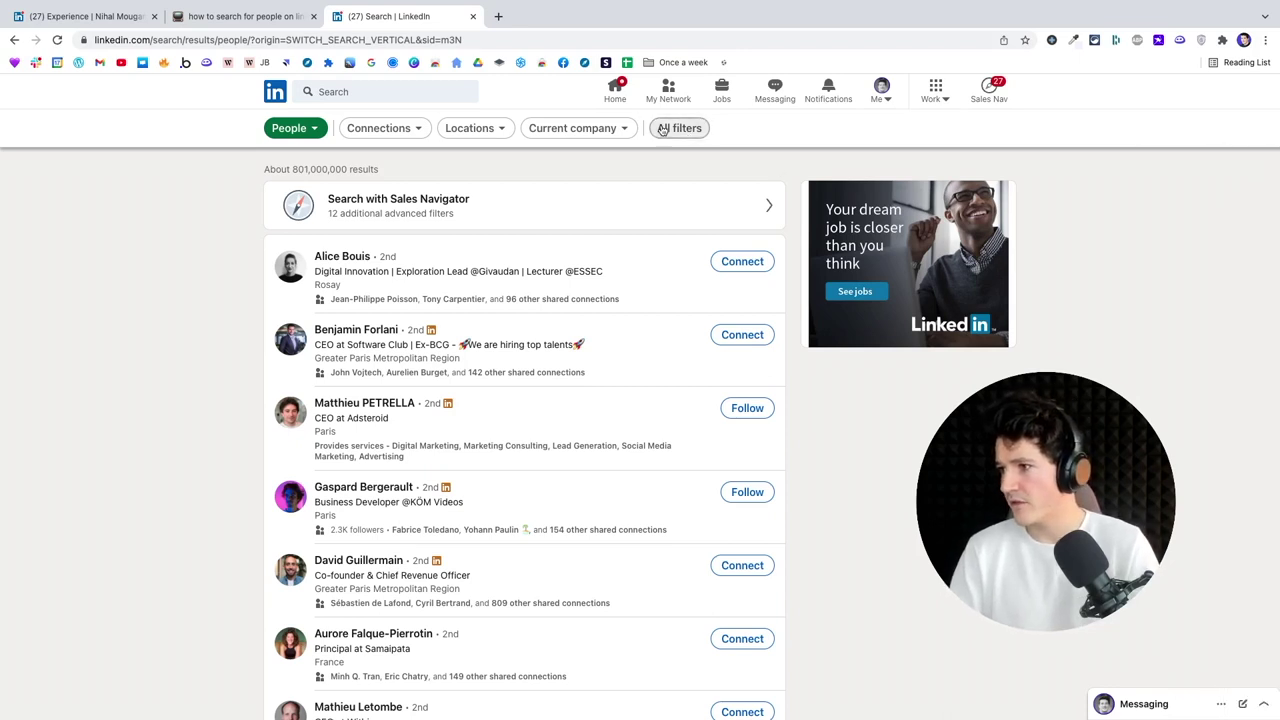
click(663, 130)
scroll(983, 626, down, 10)
click(983, 596)
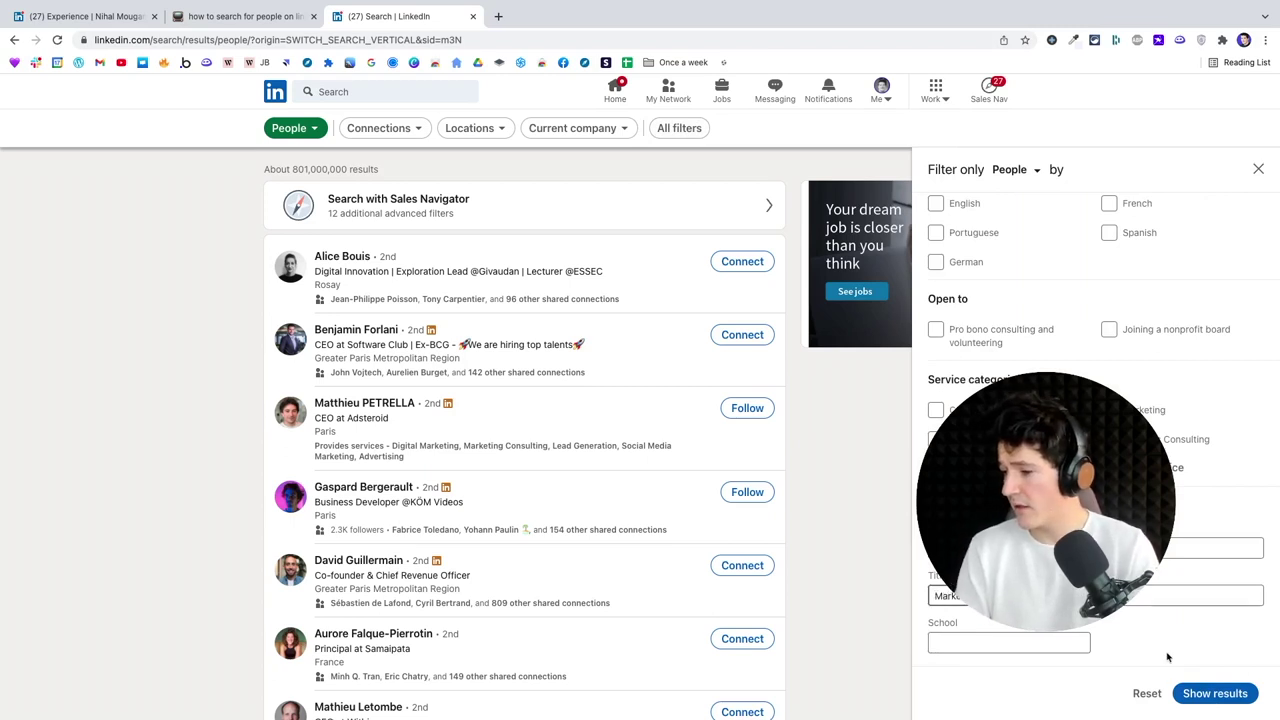
click(1203, 694)
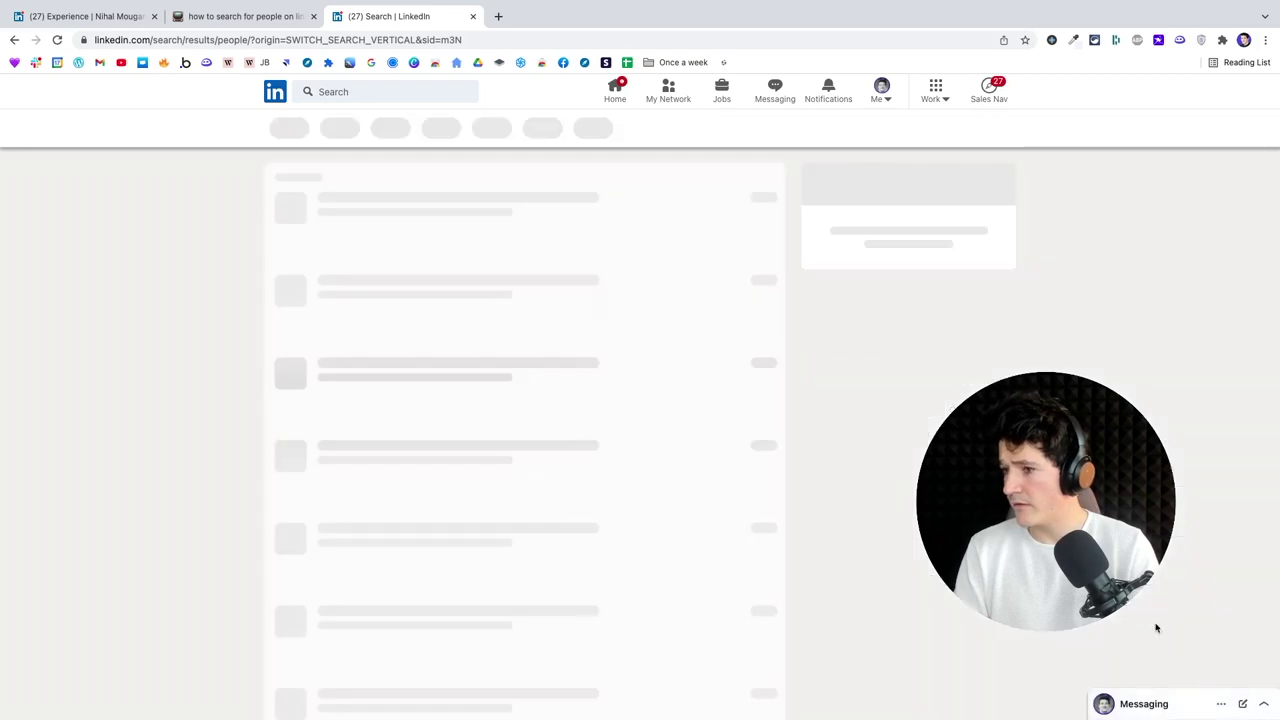
Step: Add the general search keyword "offline marketing" to the title-filtered people search
click(351, 92)
text(off)
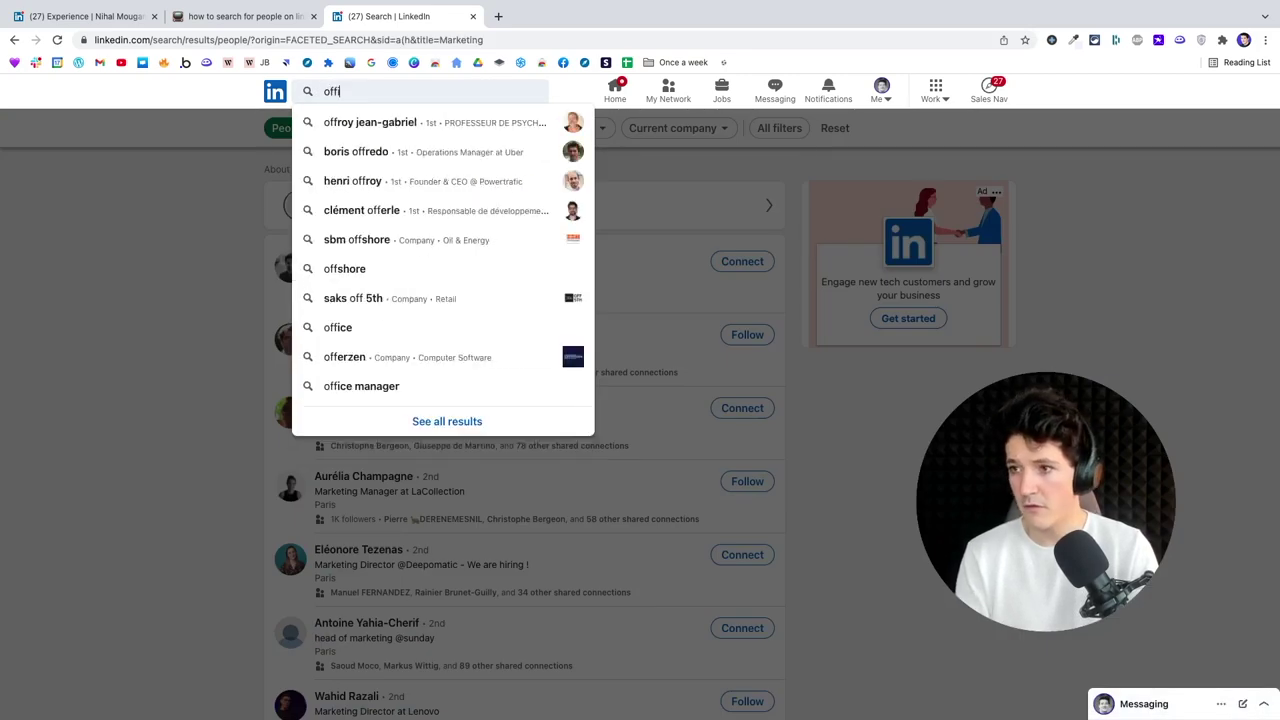
text(line marketing)
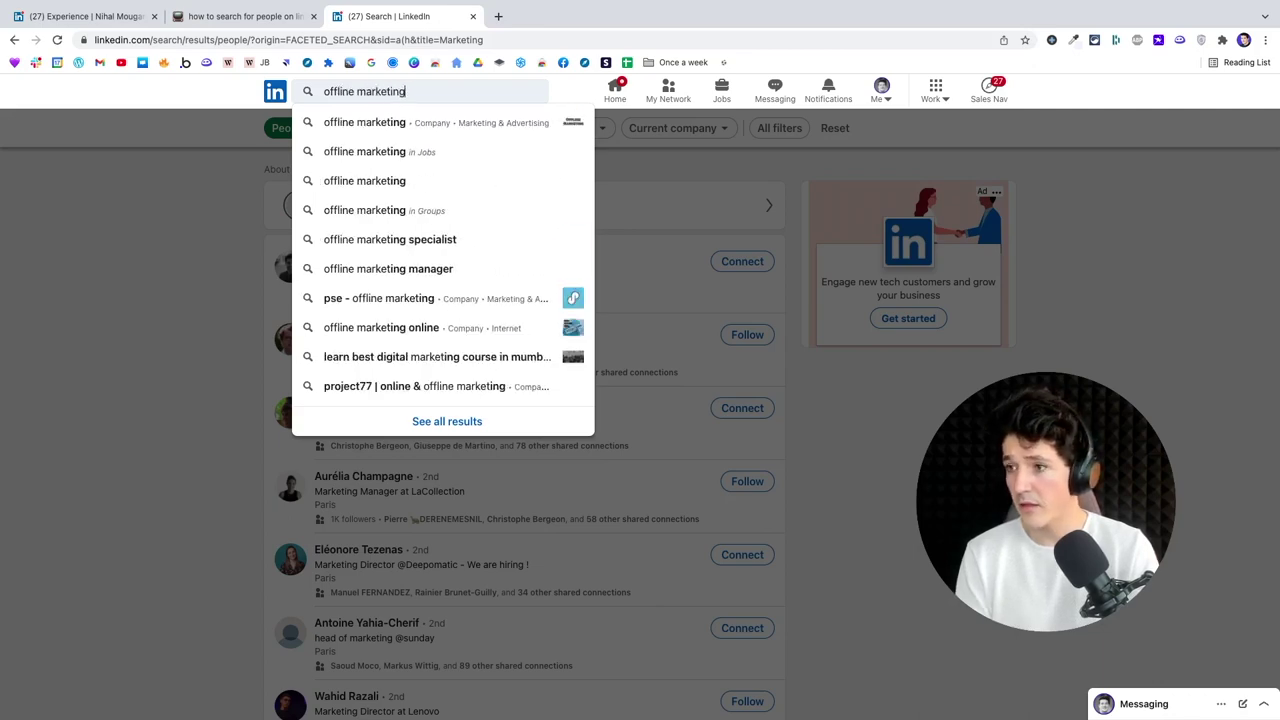
key(Return)
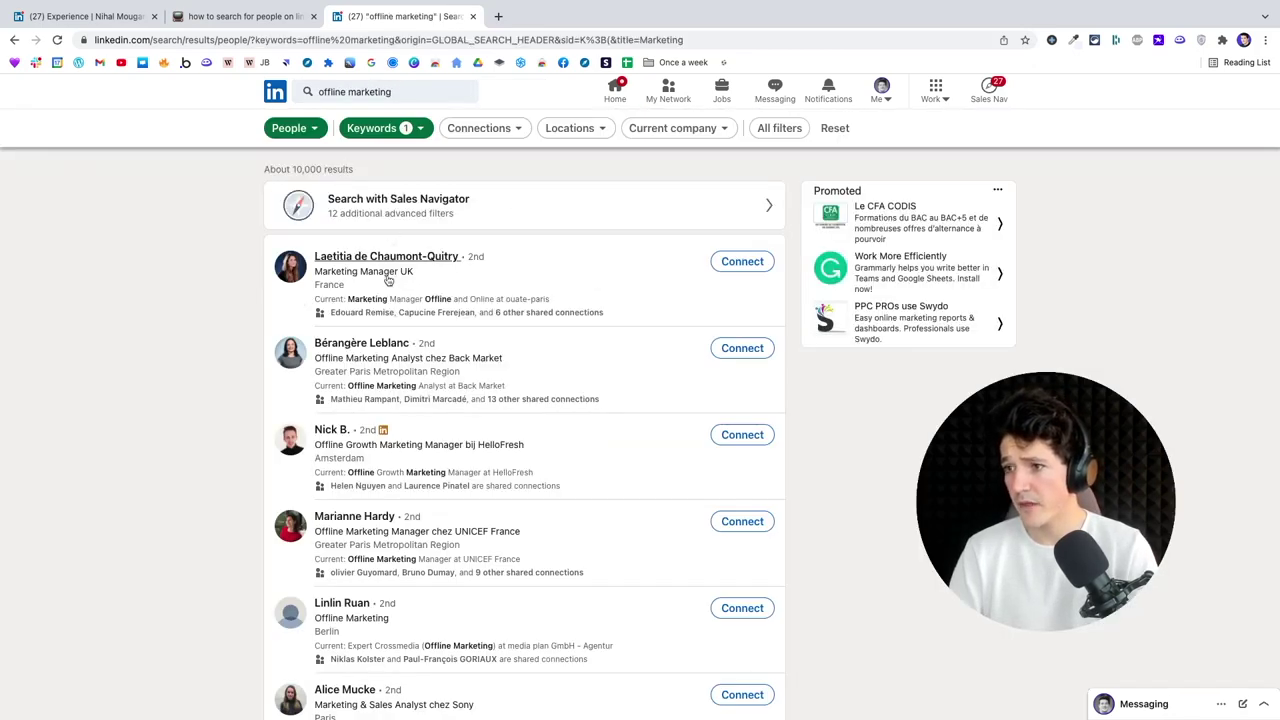
Step: Open the first result's profile, find "offline mar" on it and highlight "offline marketing" in the Marketing Manager UK job description
click(370, 259)
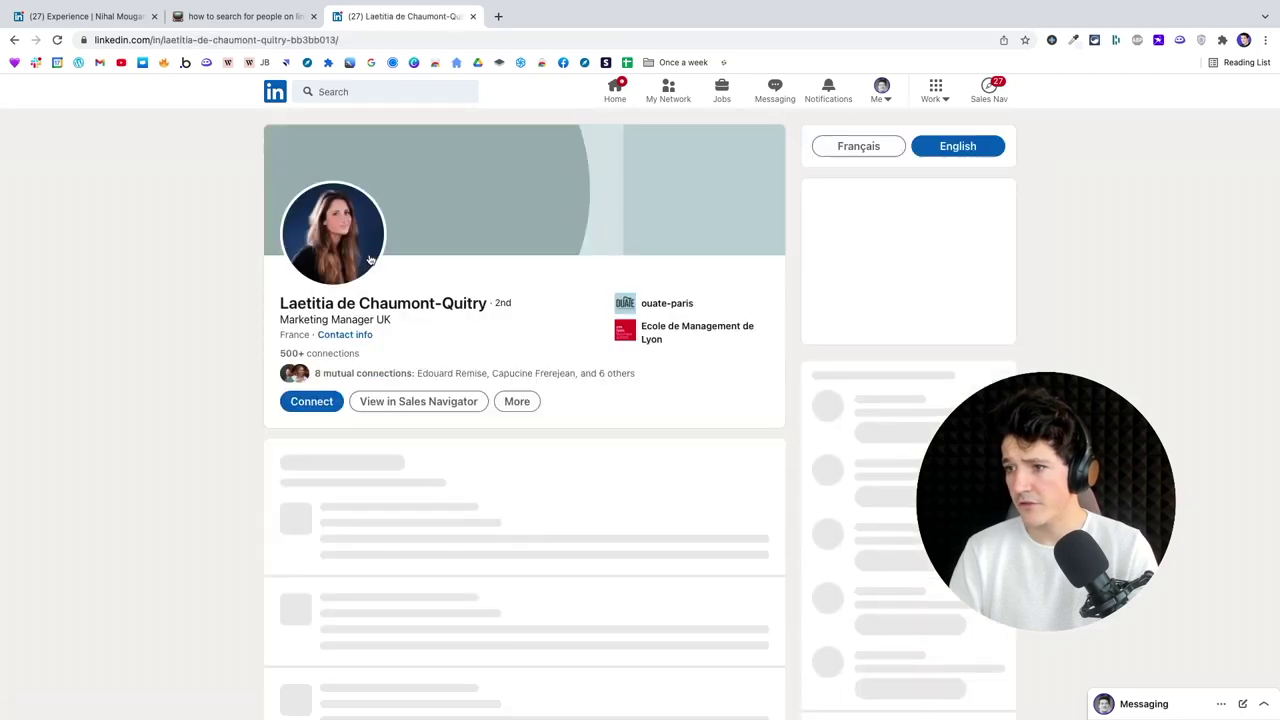
scroll(178, 461, down, 3)
scroll(178, 461, down, 5)
key(ctrl+f)
text(offline ma)
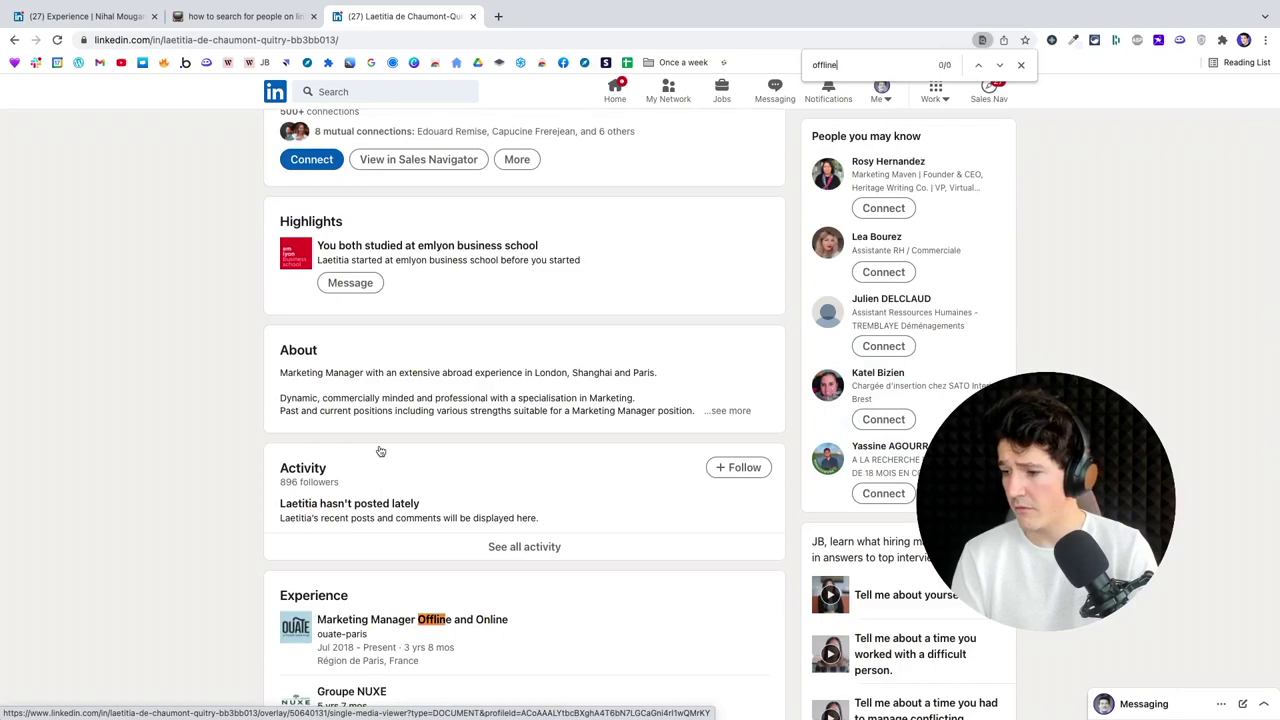
text(r)
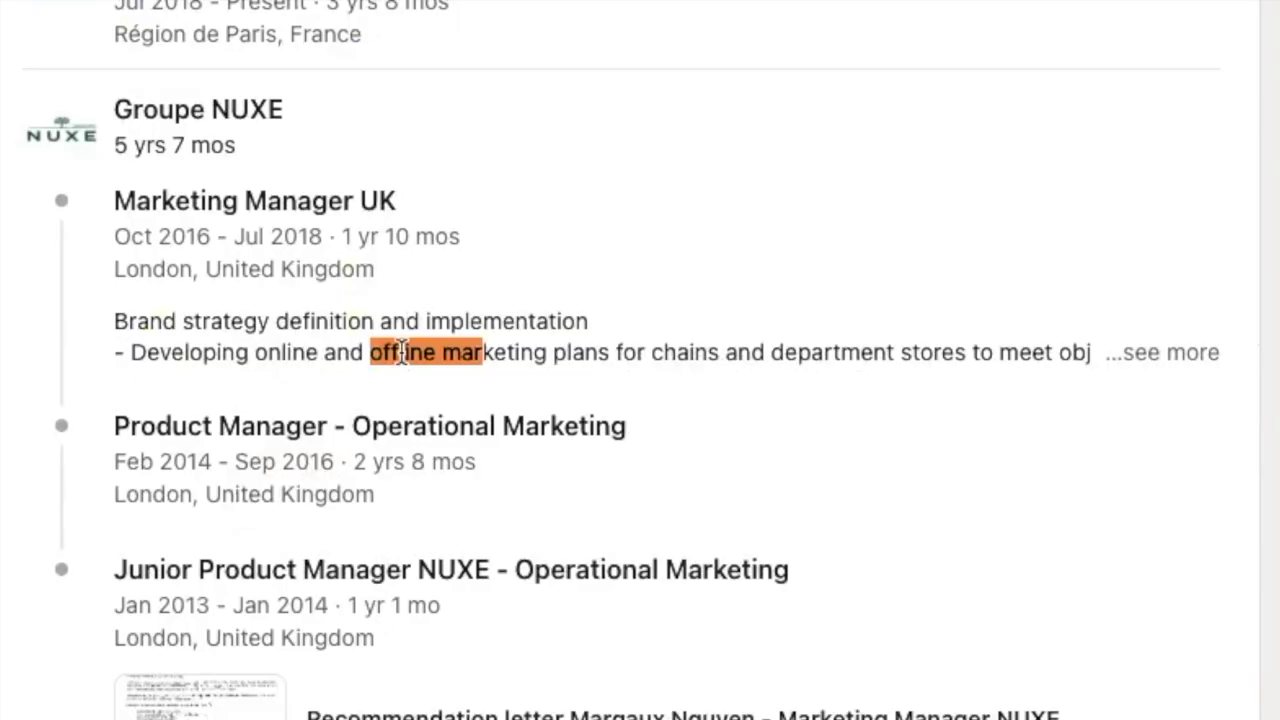
drag(370, 354, 546, 357)
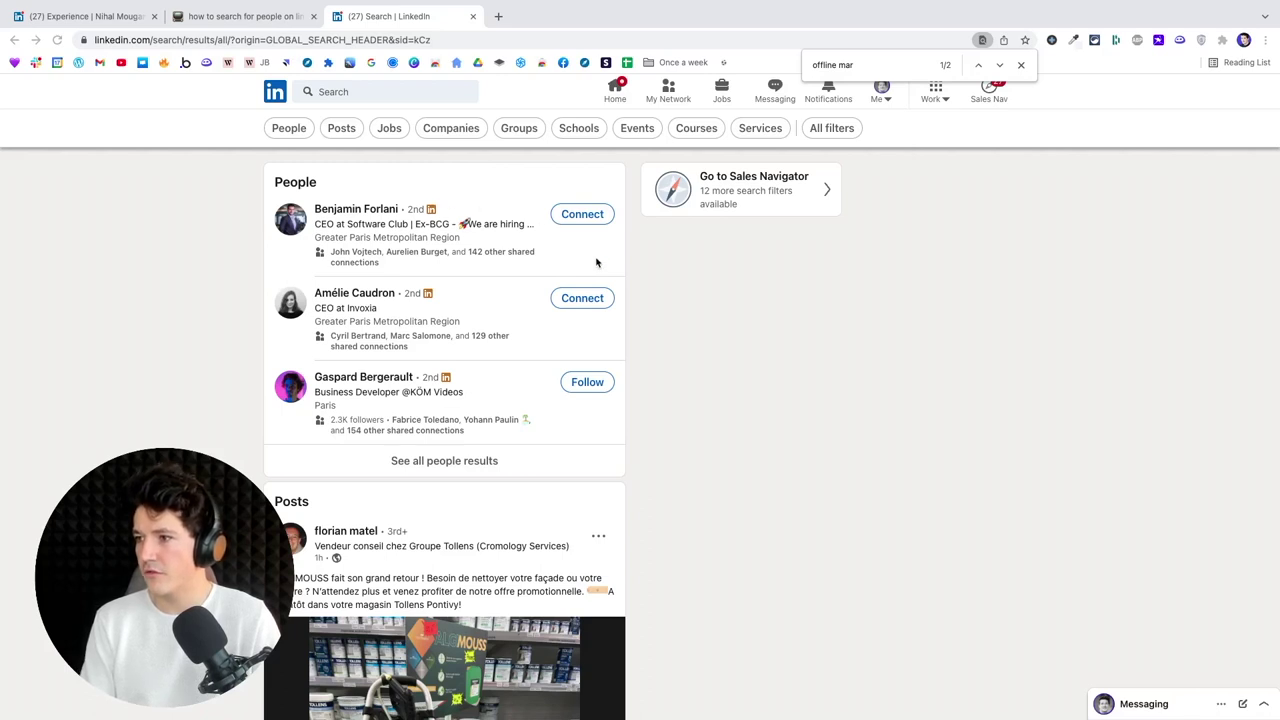
Step: Limit the search to companies located in North America, in the Internet industry, with 51-200 employees
click(272, 130)
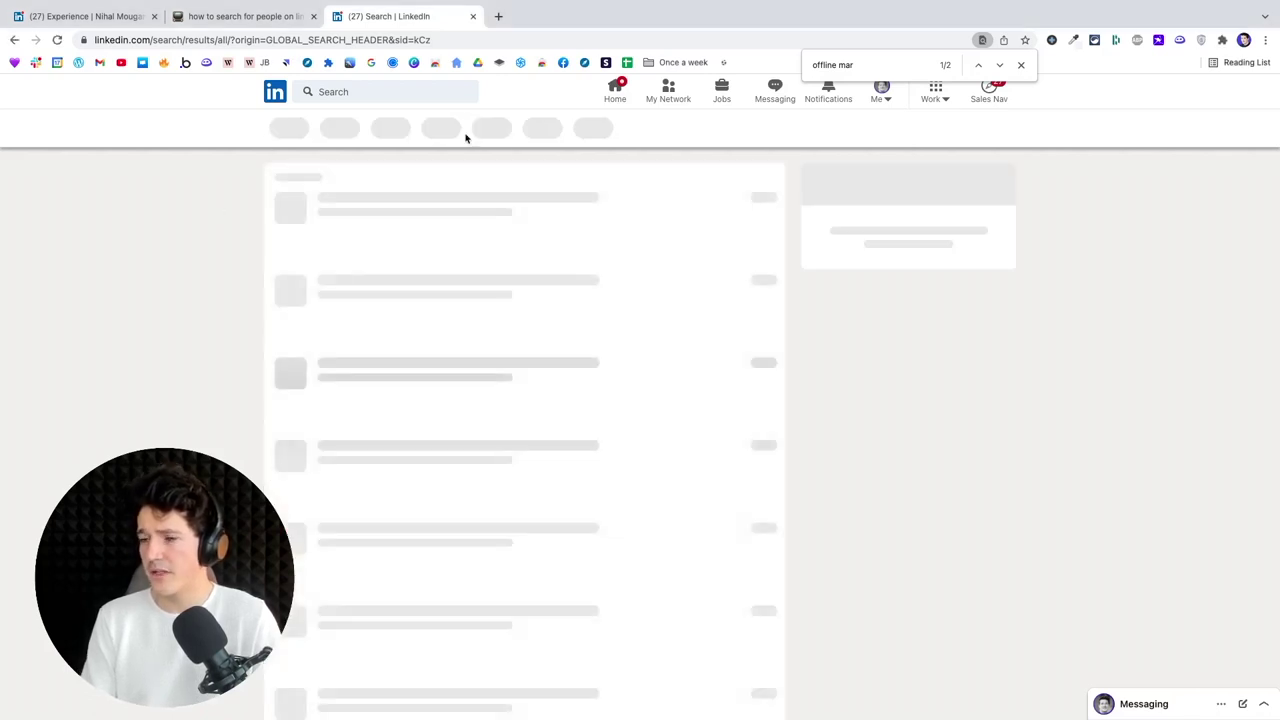
click(665, 136)
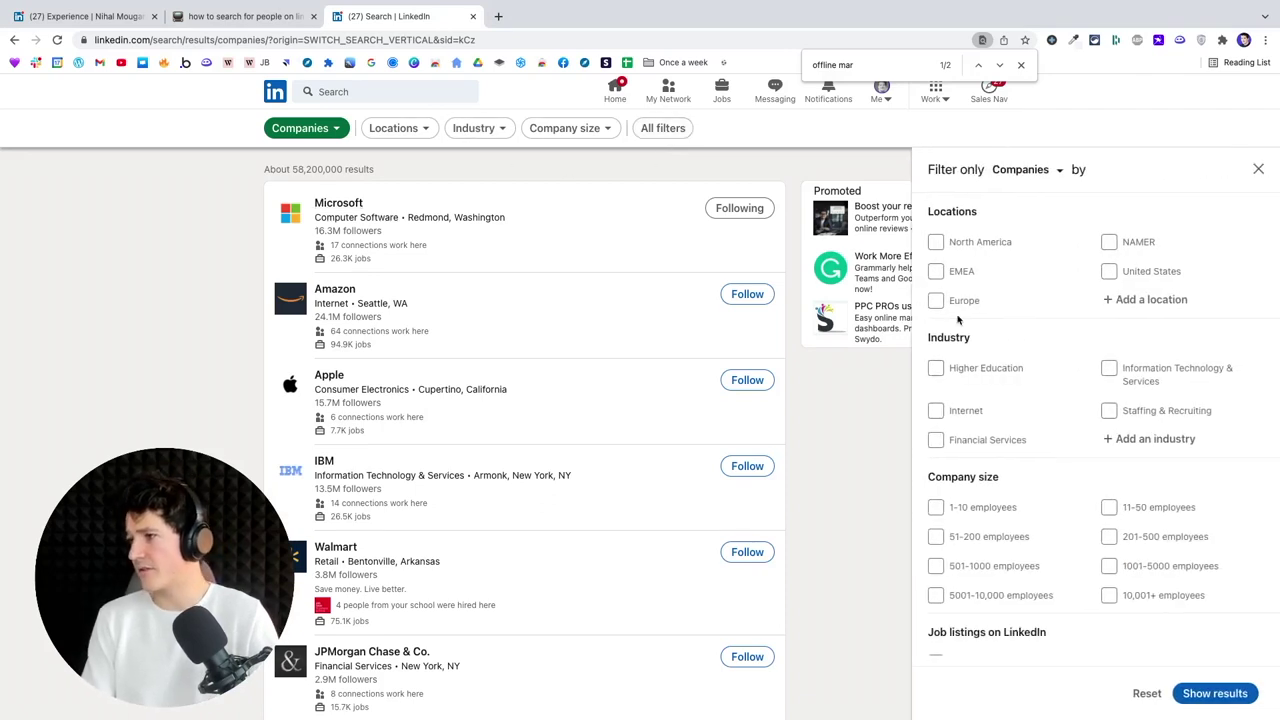
click(935, 242)
scroll(1022, 392, down, 1)
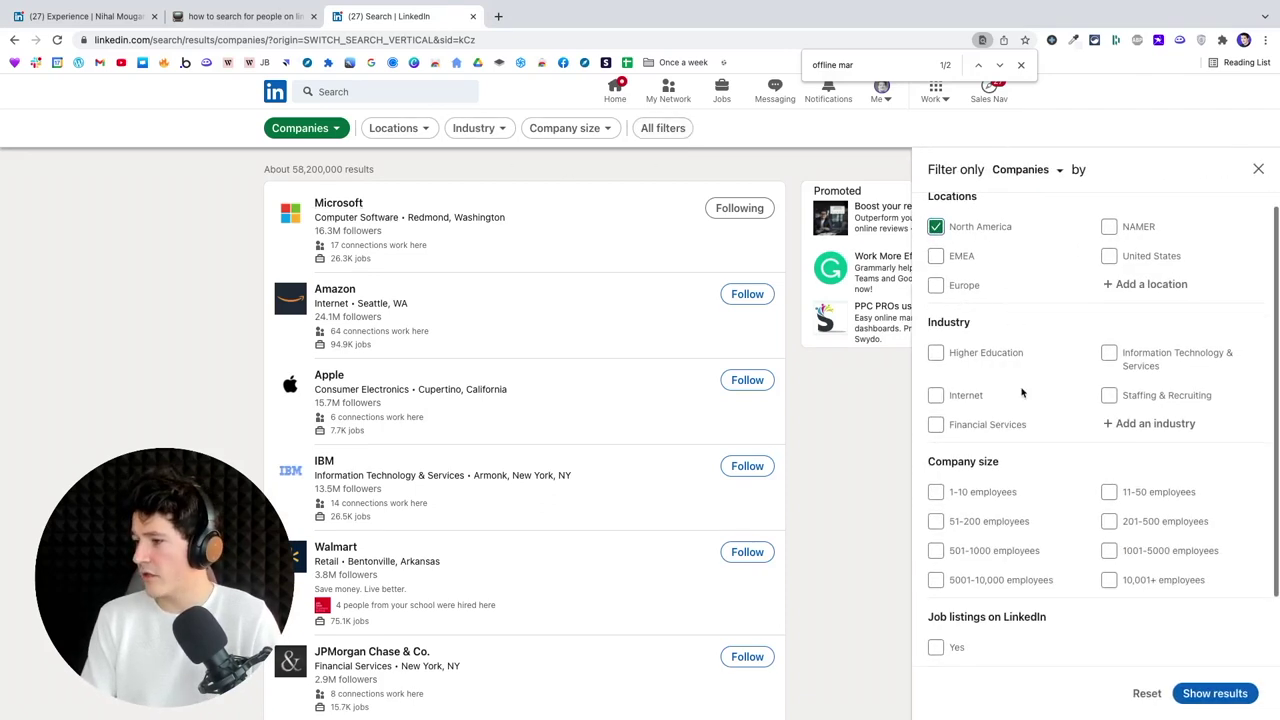
click(935, 395)
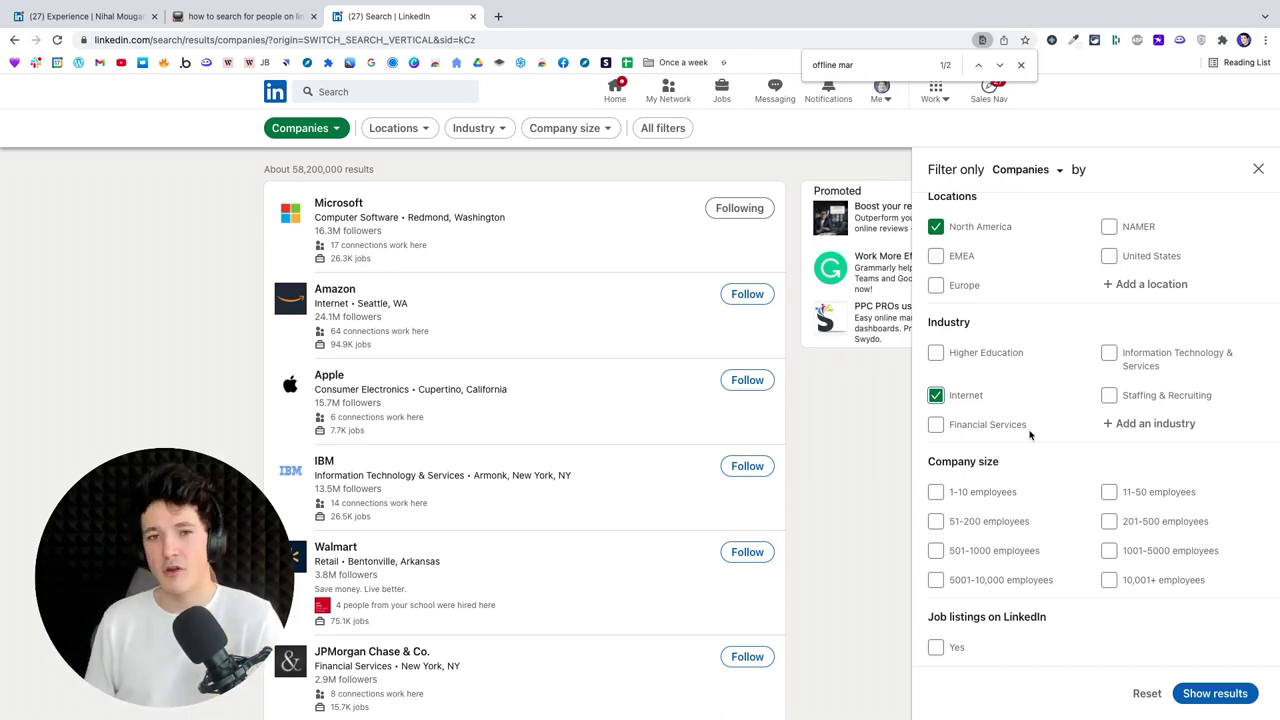
scroll(1030, 433, down, 1)
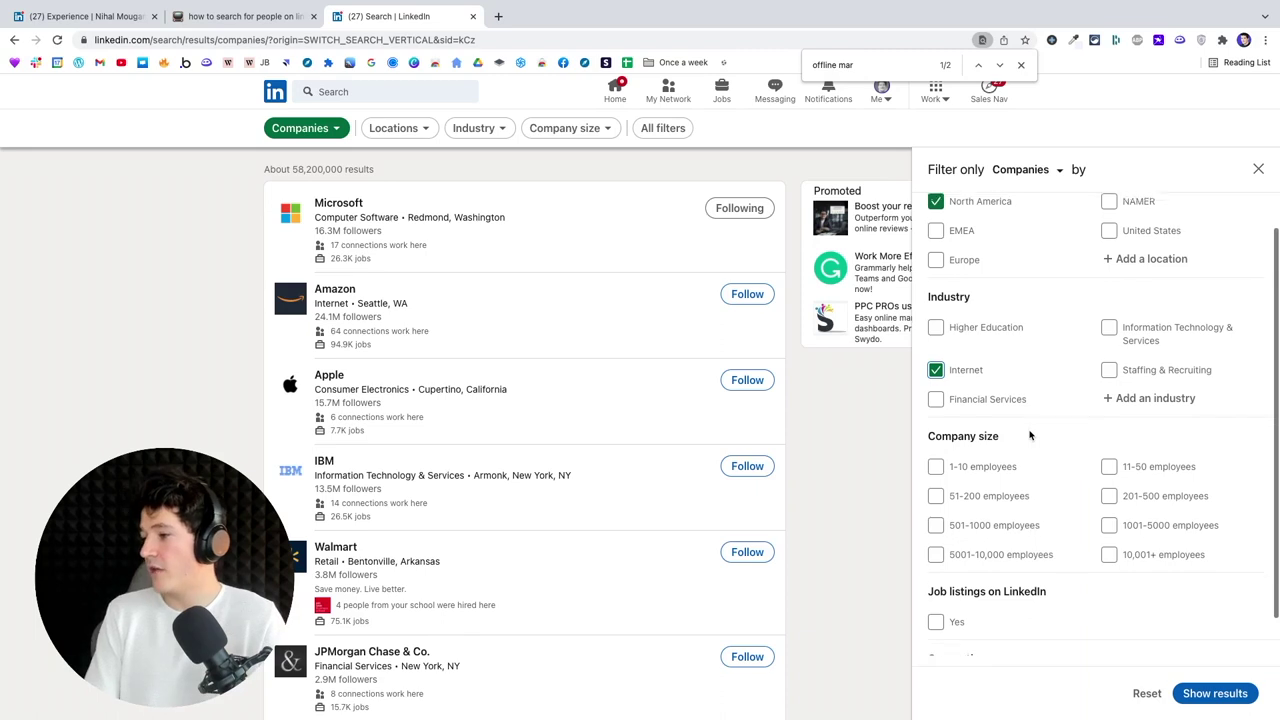
click(975, 488)
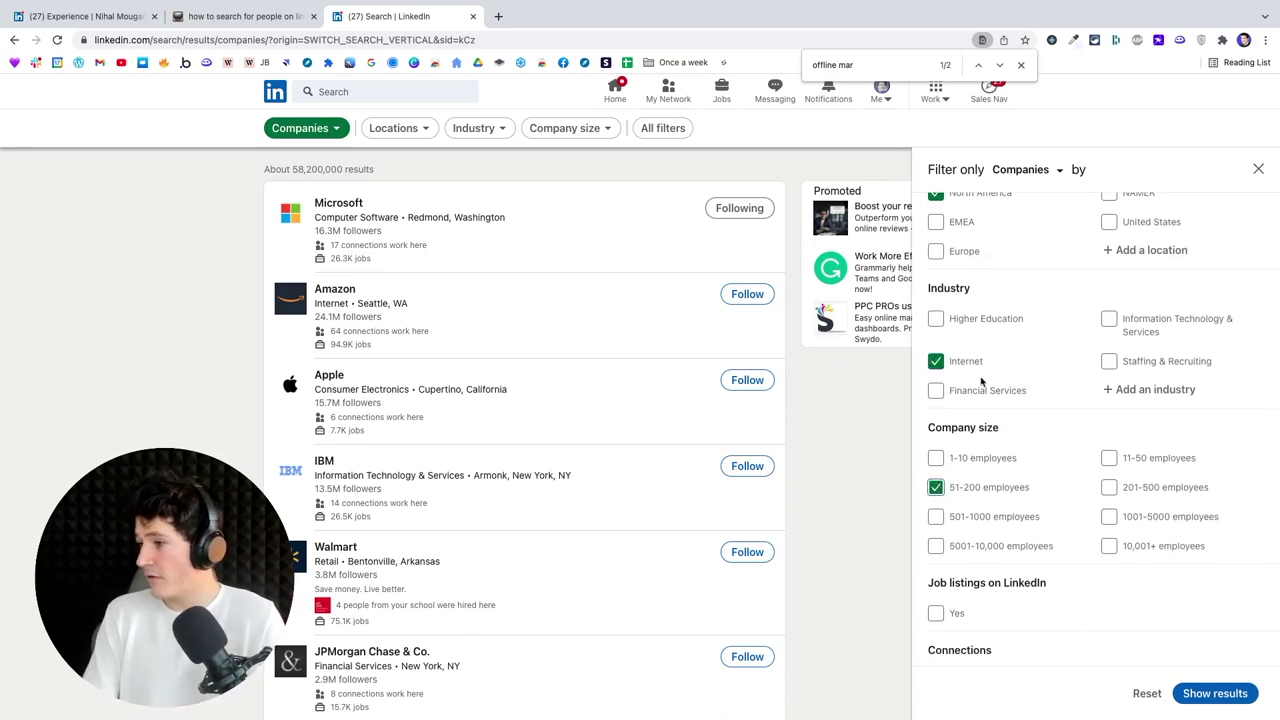
Step: Replace the Internet industry filter with Computer Software
scroll(984, 385, up, 1)
click(988, 396)
click(1153, 430)
text(compu)
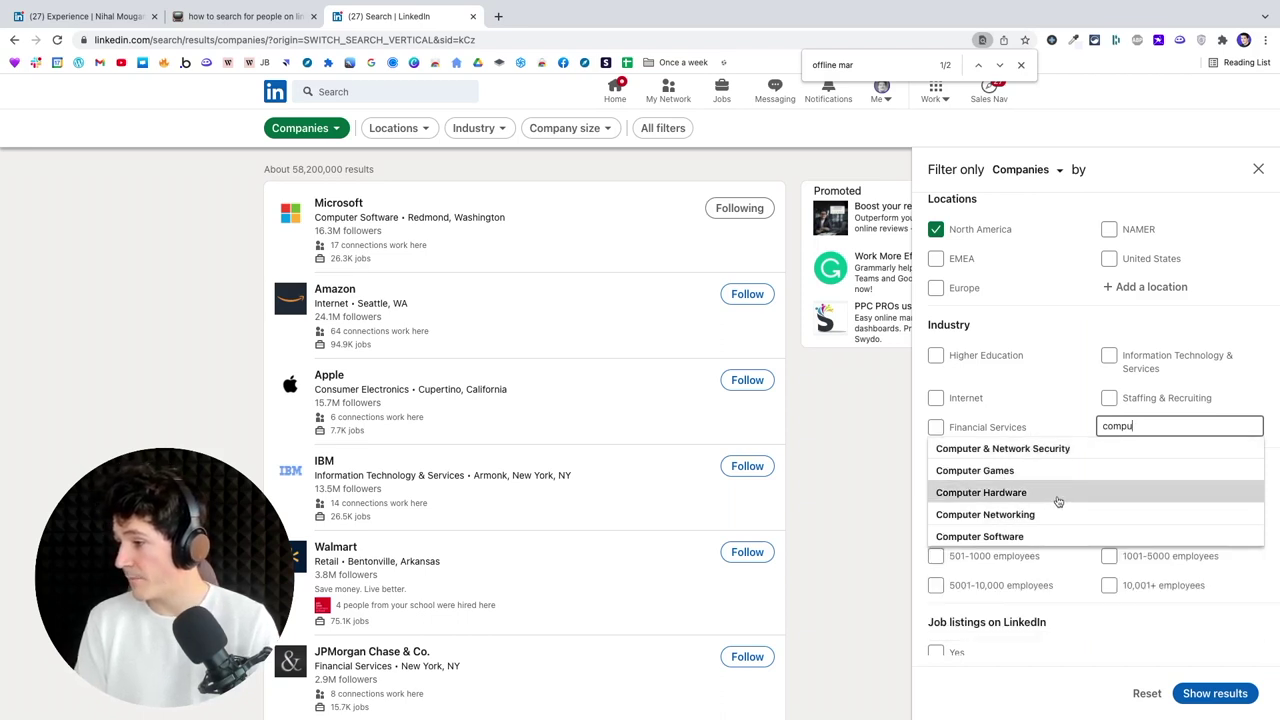
click(1027, 536)
Step: Restrict the companies to those with job listings on LinkedIn and show the filtered results
scroll(1070, 511, down, 1)
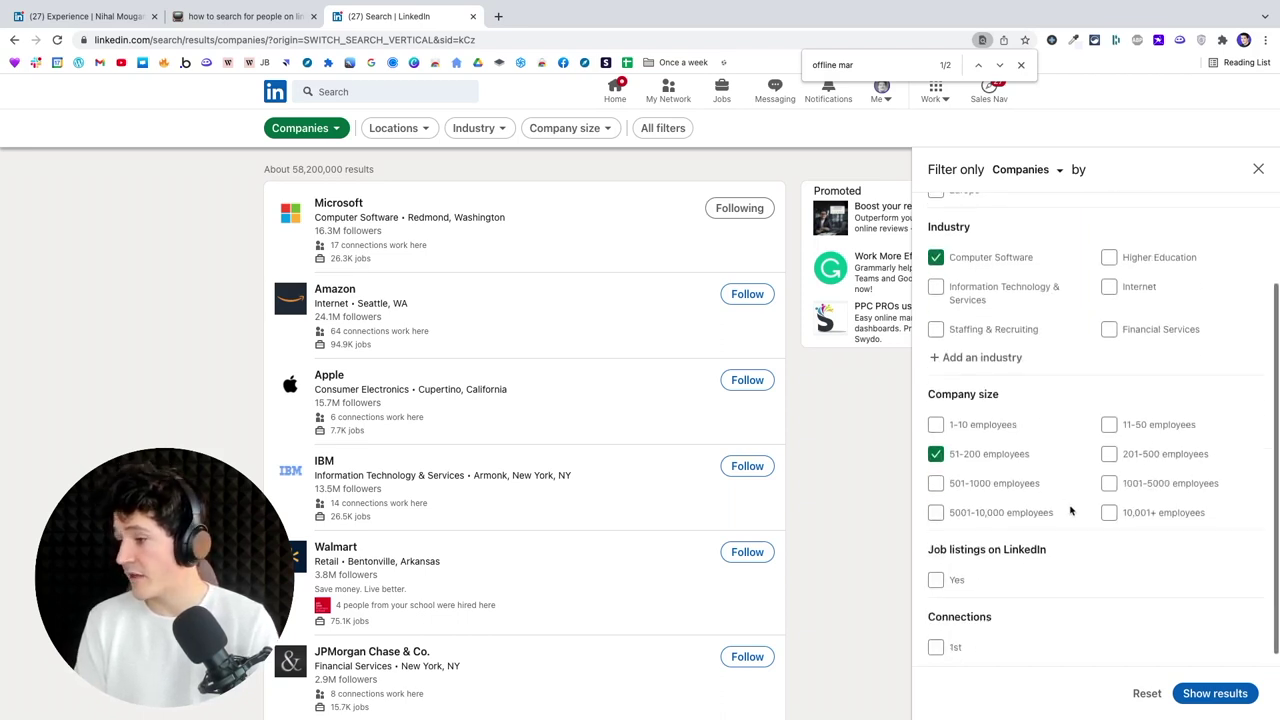
click(935, 581)
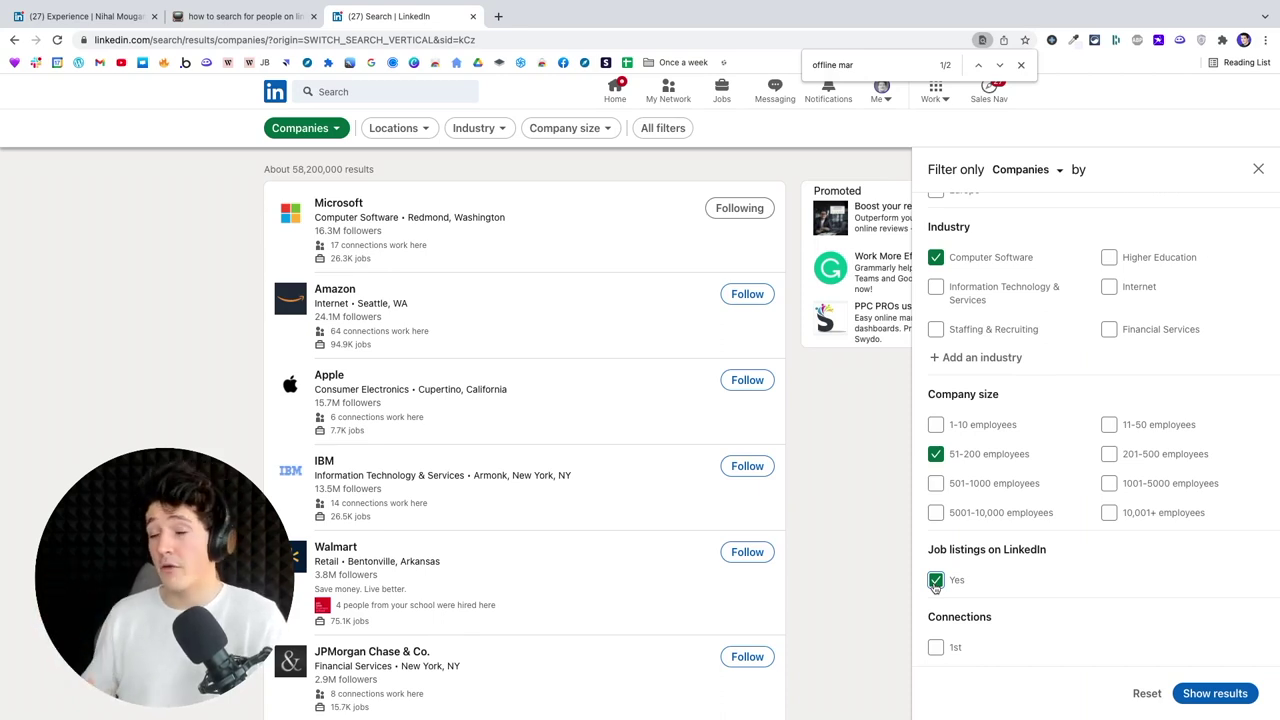
click(1215, 693)
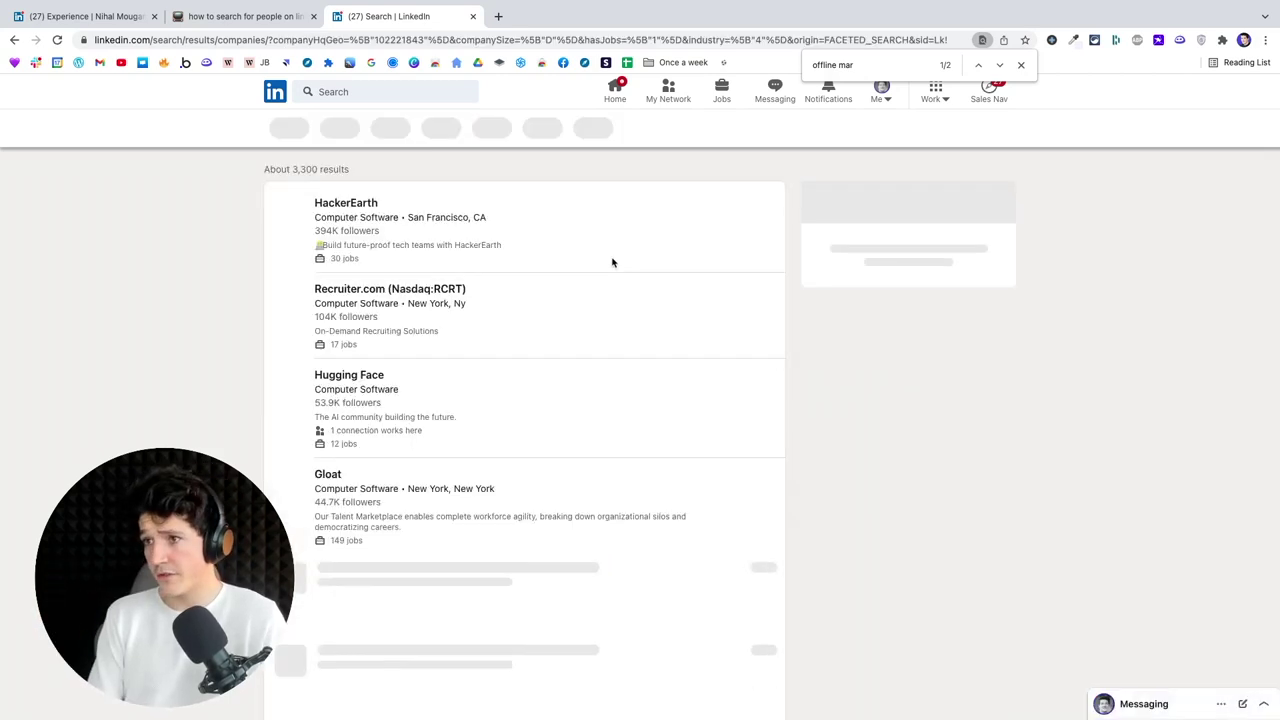
Step: Search the filtered companies for the keyword "Saas" and review the listed companies' specialties
click(363, 94)
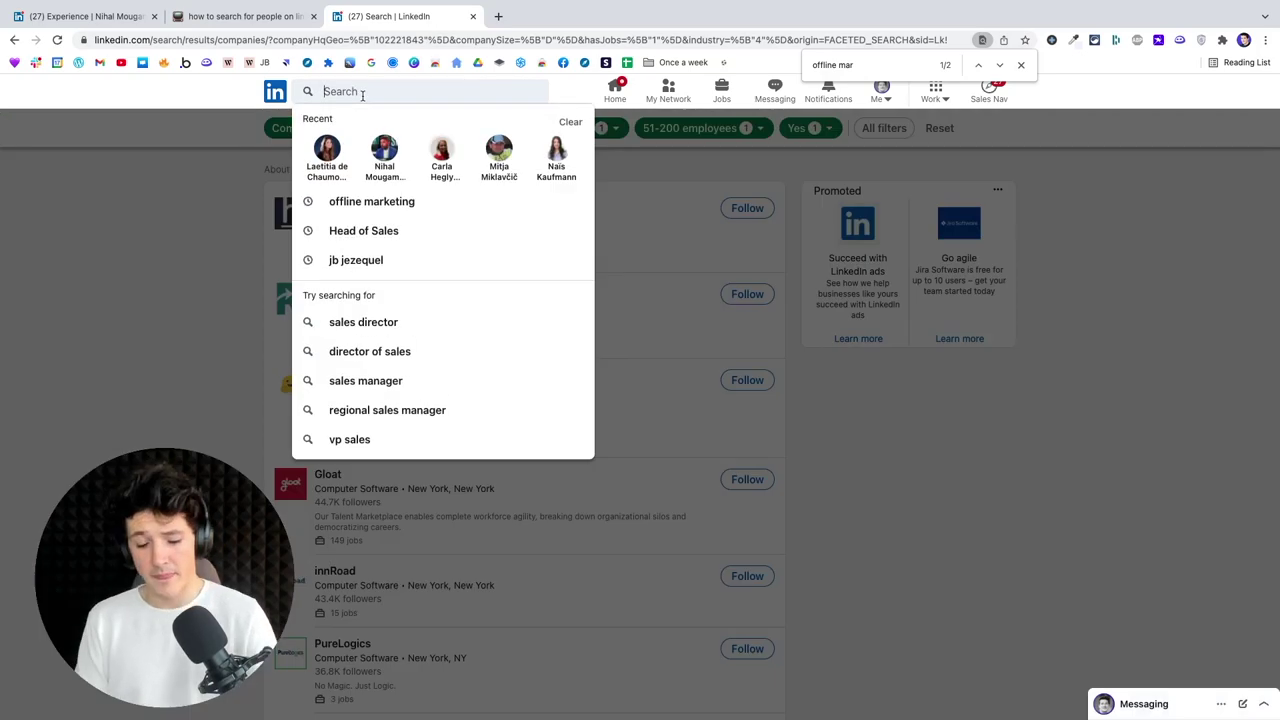
text(Saas)
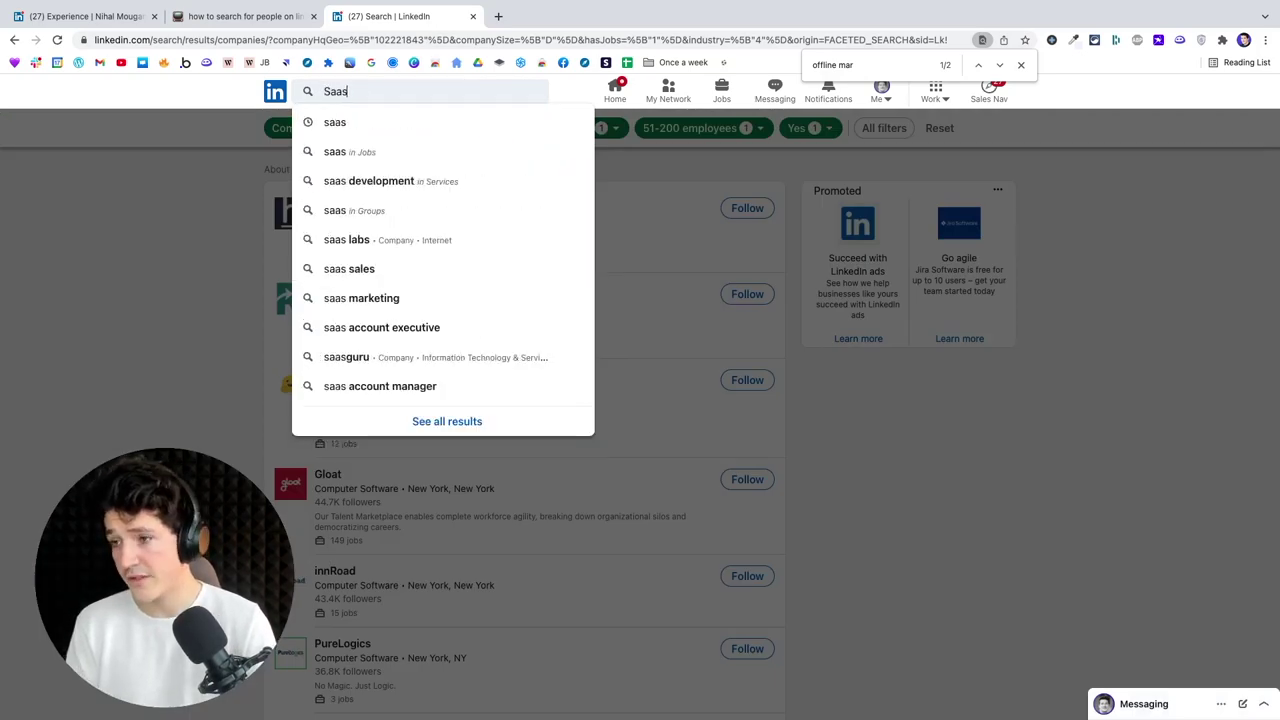
key(Return)
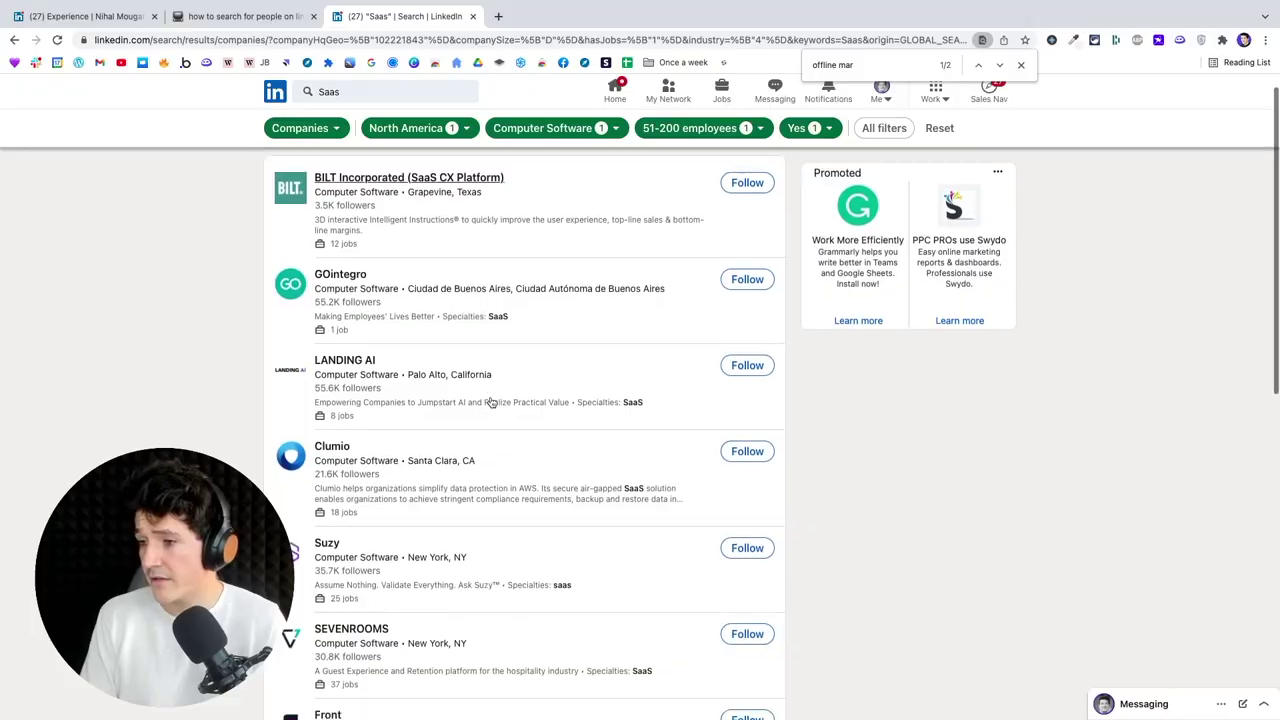
scroll(534, 357, up, 1)
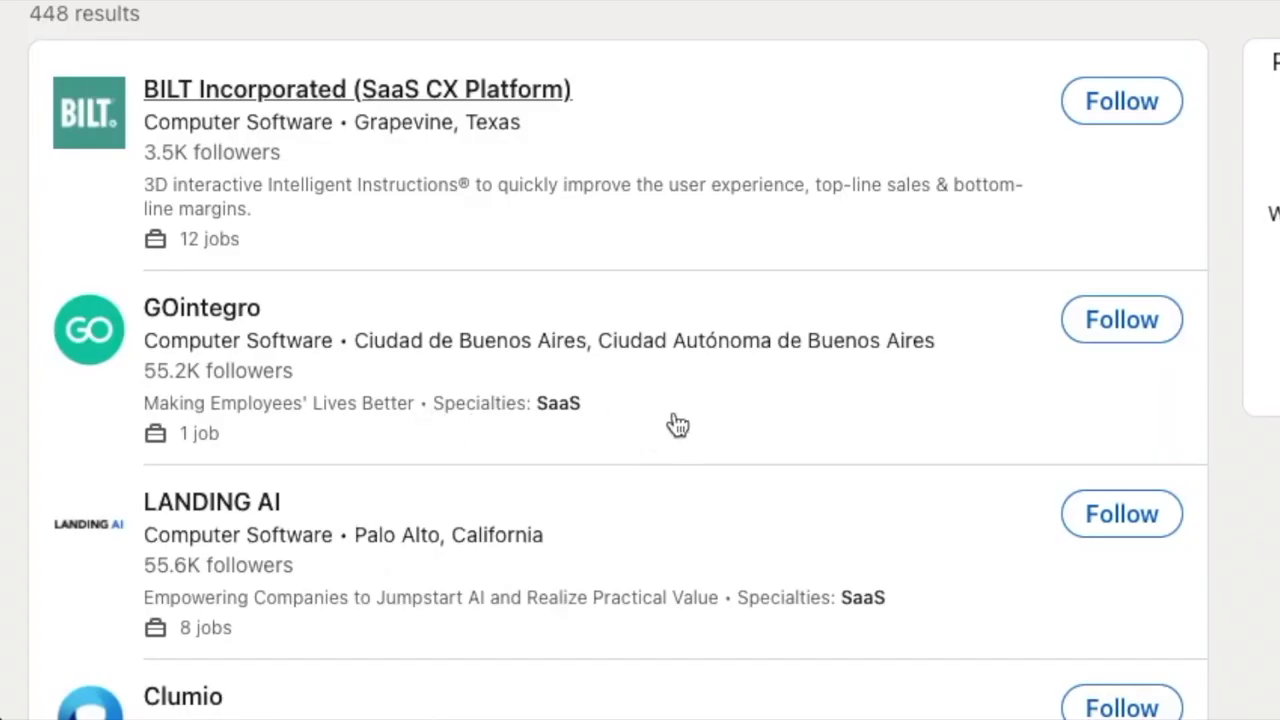
Step: Look through the filtered "Saas" company results, including pages 45 and 42 of the list
scroll(562, 393, down, 1)
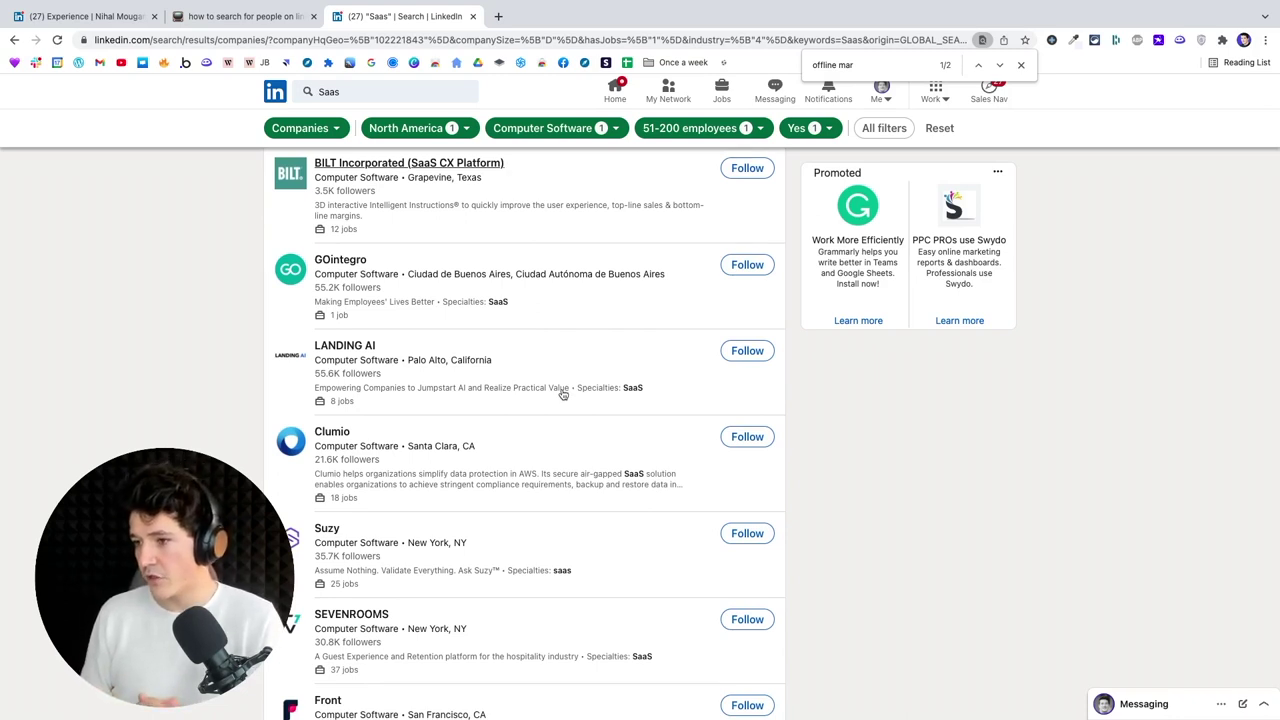
scroll(563, 395, down, 4)
scroll(590, 558, down, 2)
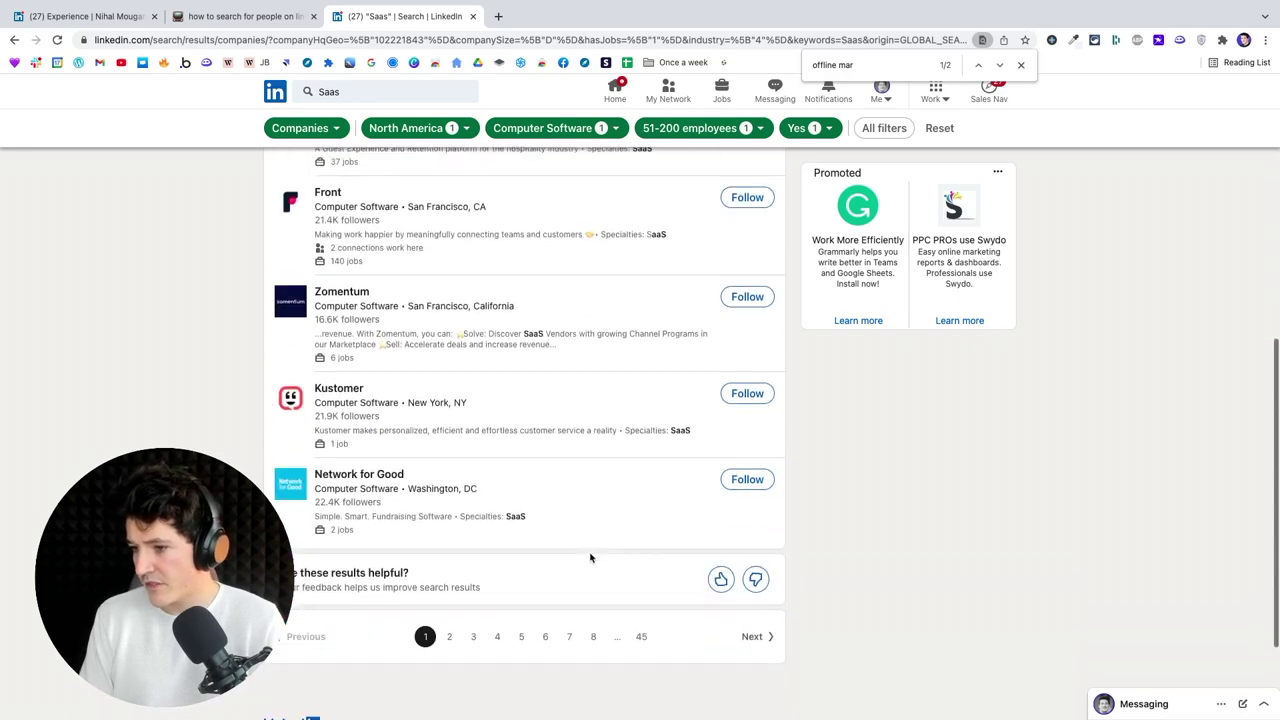
click(641, 635)
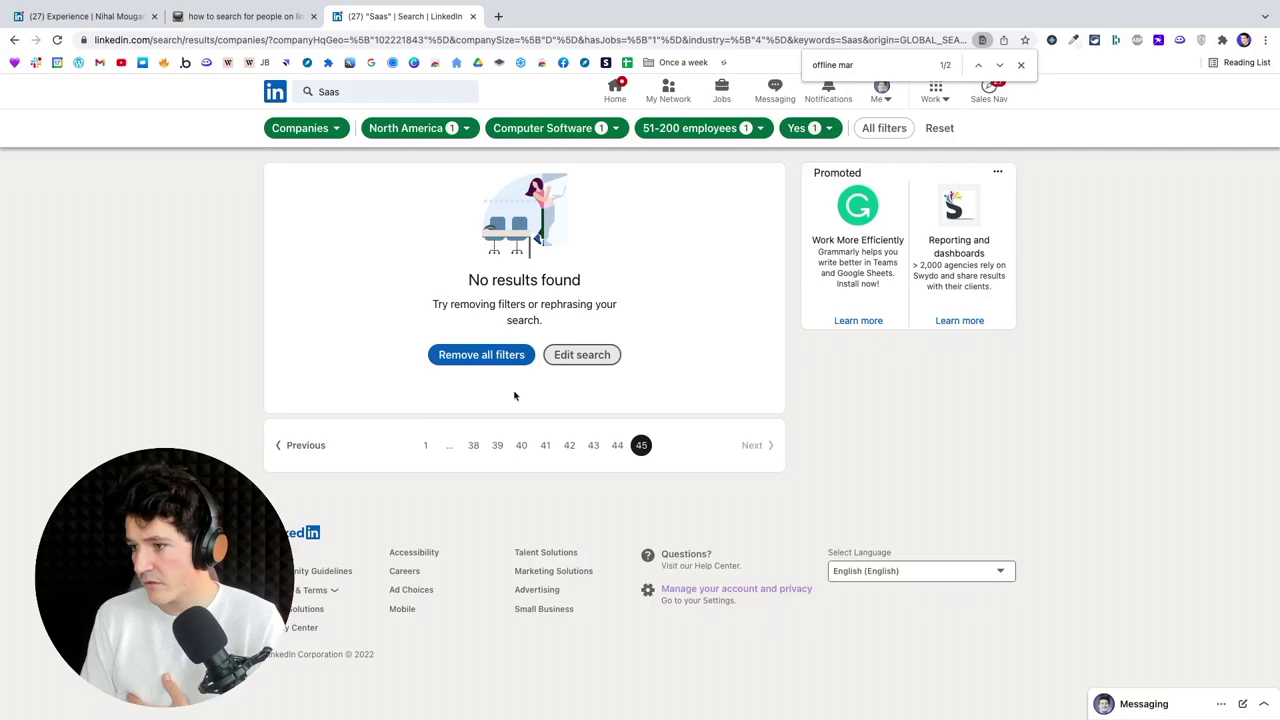
click(569, 445)
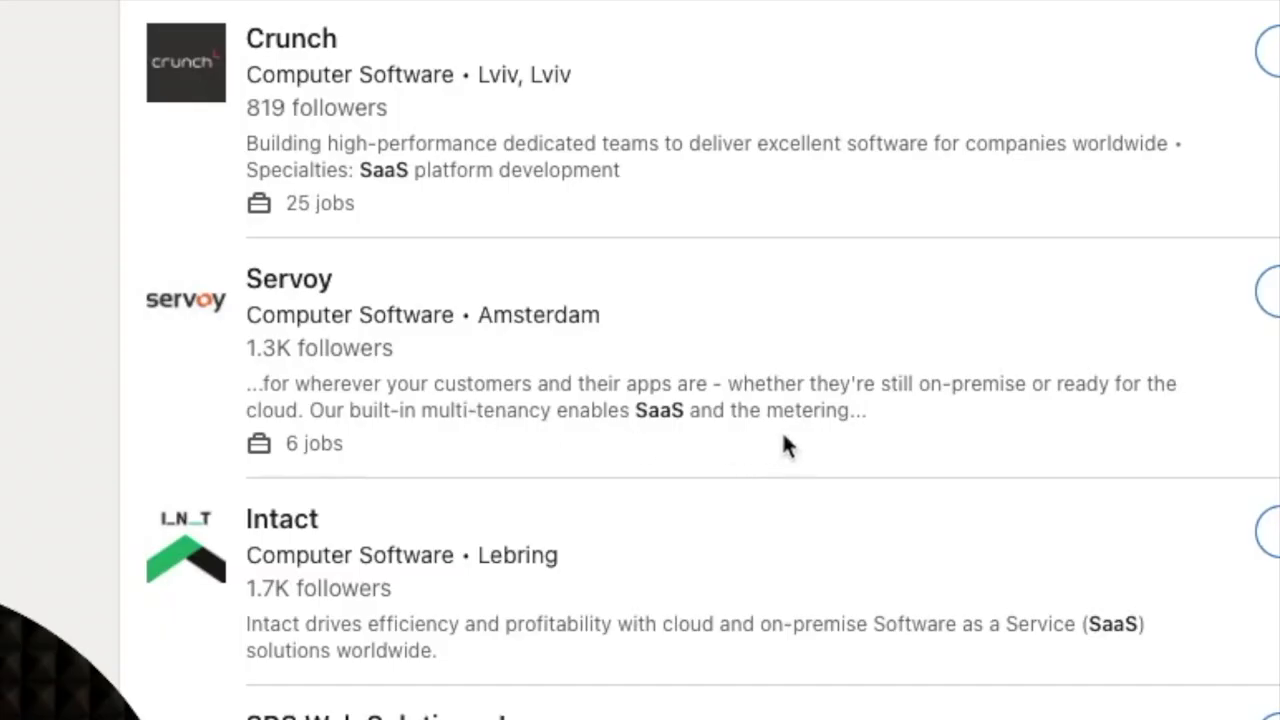
scroll(478, 500, down, 3)
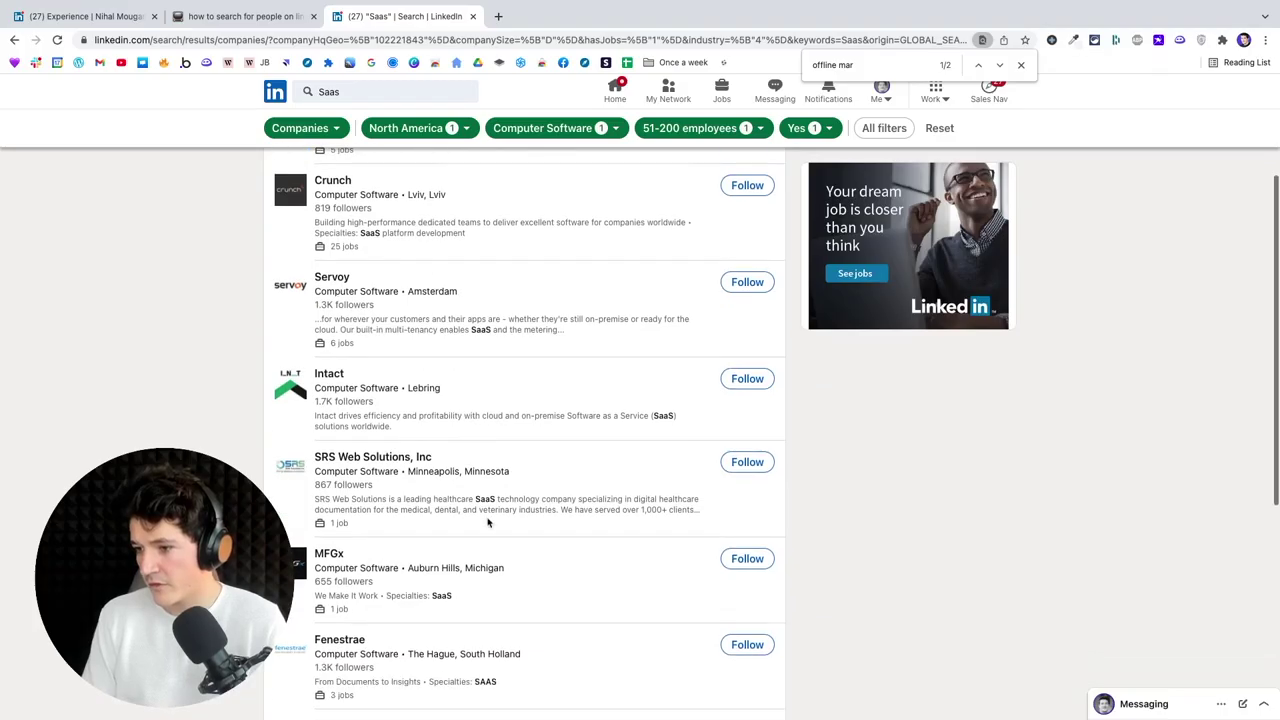
scroll(489, 523, down, 5)
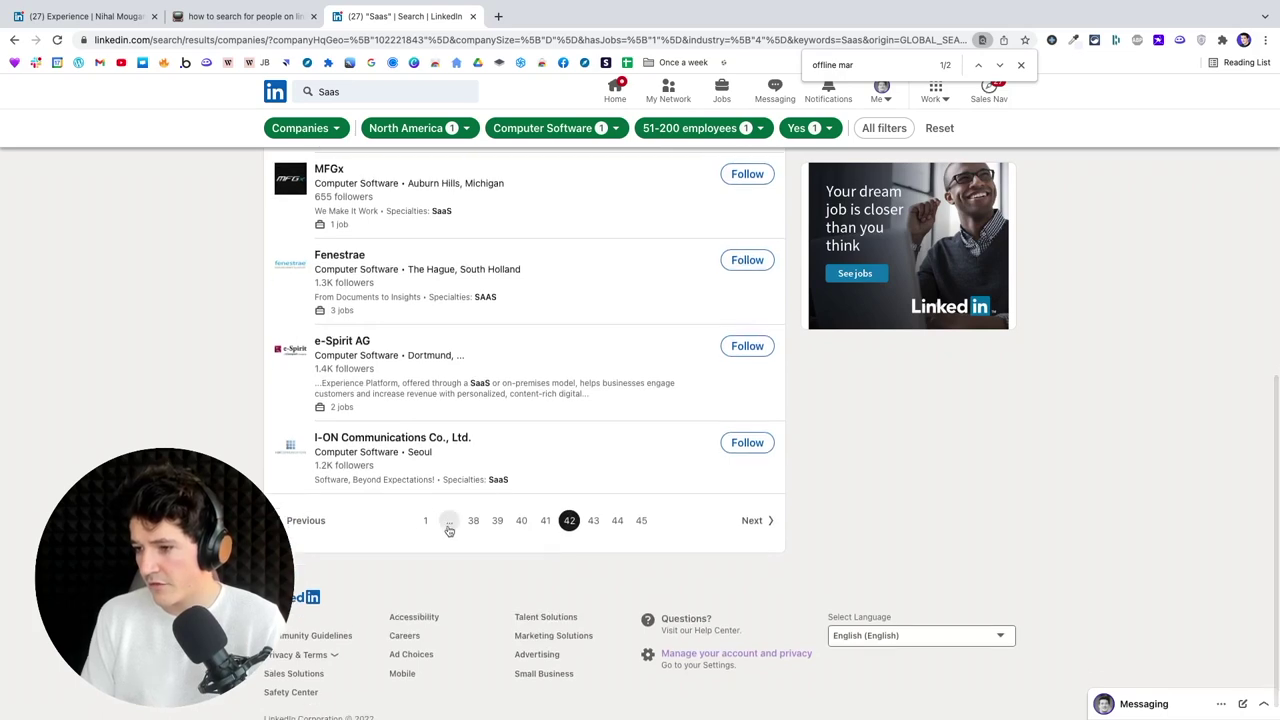
Step: Return to the first page of company results and view Zomentum's company page
click(449, 521)
scroll(450, 467, down, 3)
scroll(452, 467, down, 3)
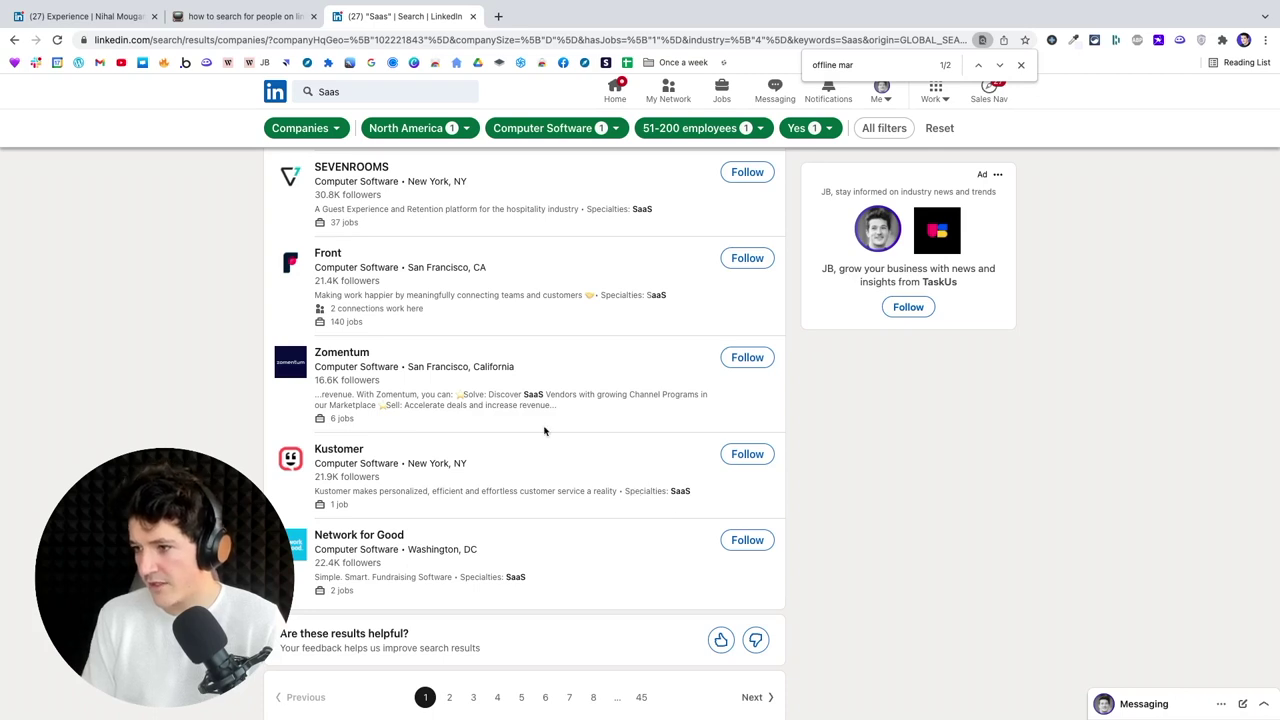
click(346, 351)
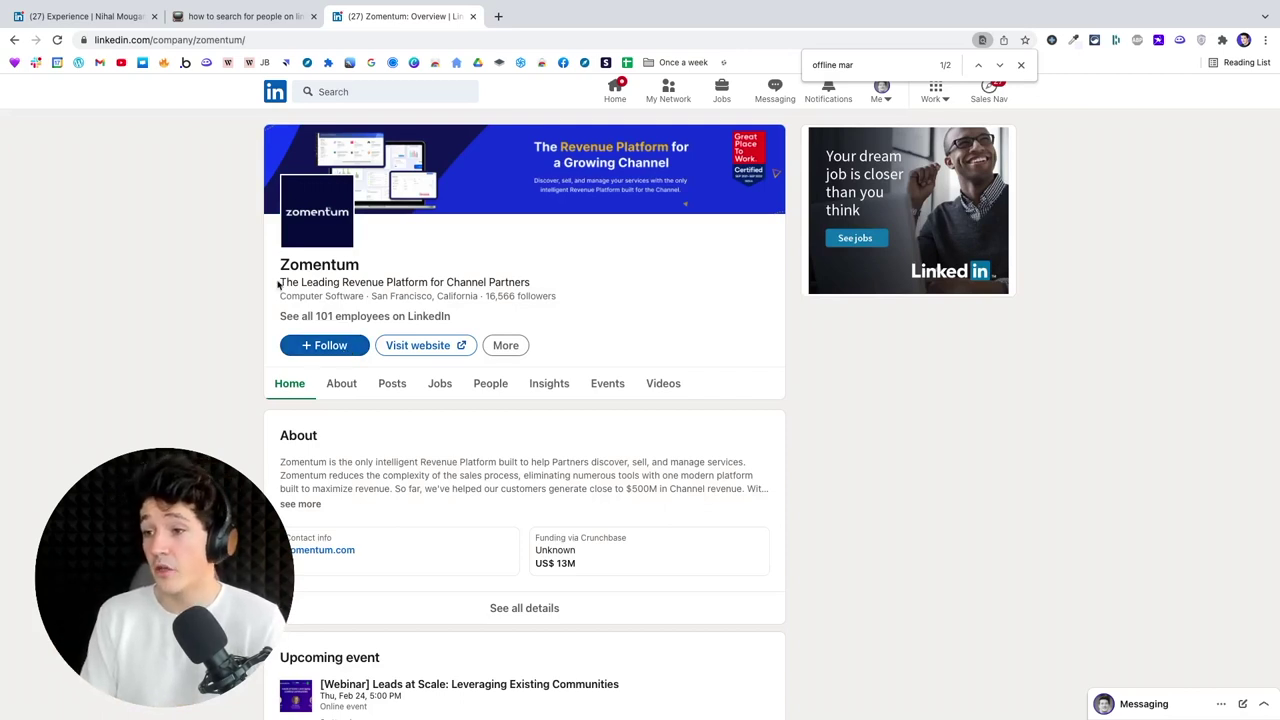
key(super+bracketleft)
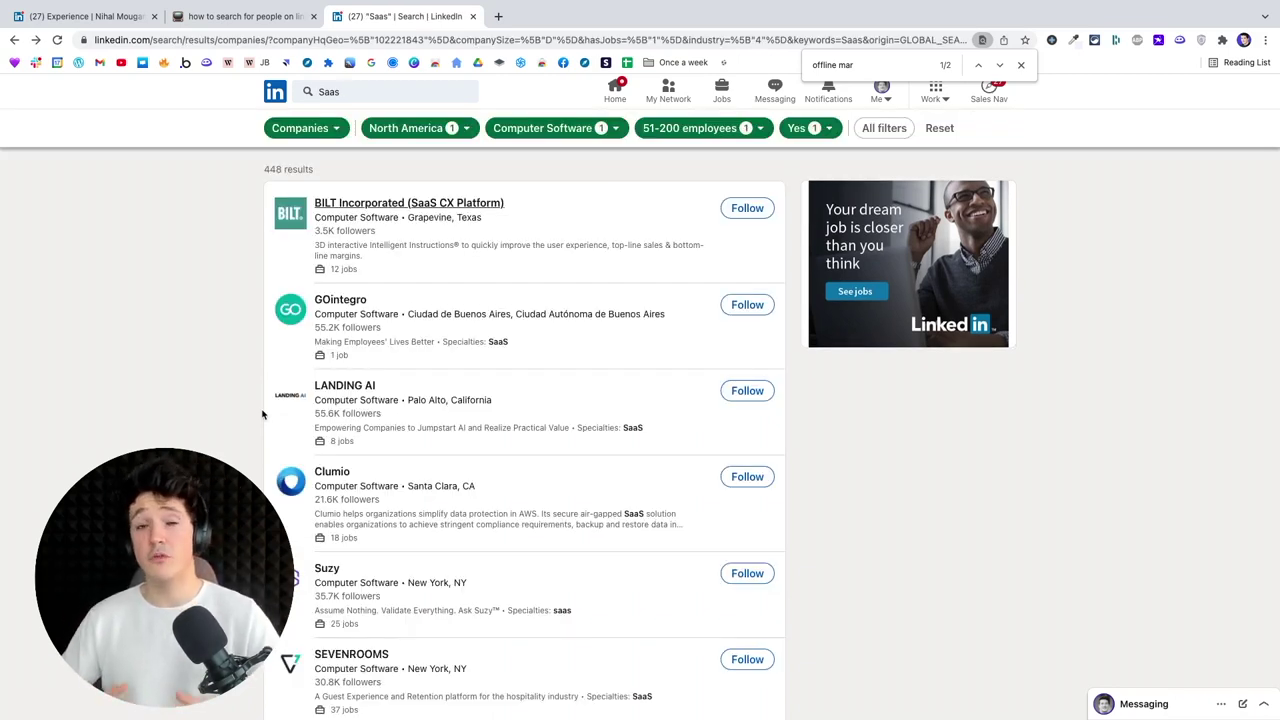
Step: Leave the company search and search LinkedIn groups for the keyword "freelance"
key(super+bracketleft)
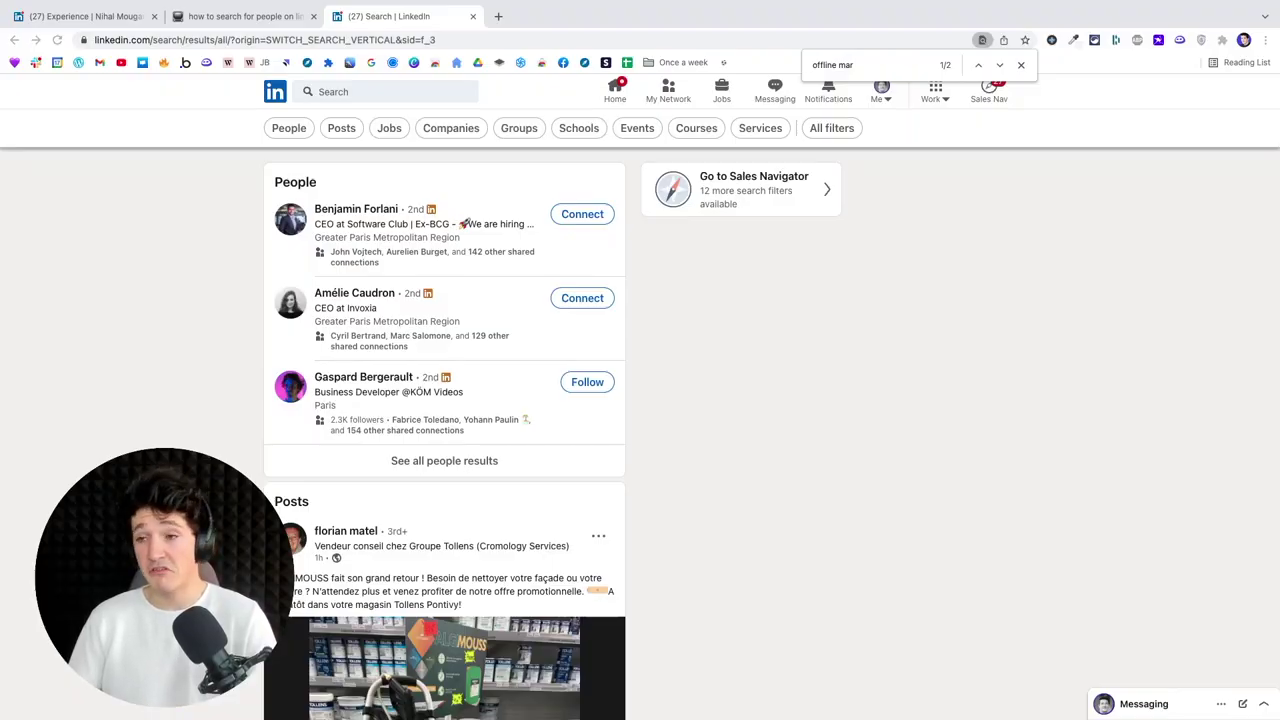
click(522, 130)
click(348, 92)
text(freelance)
key(Return)
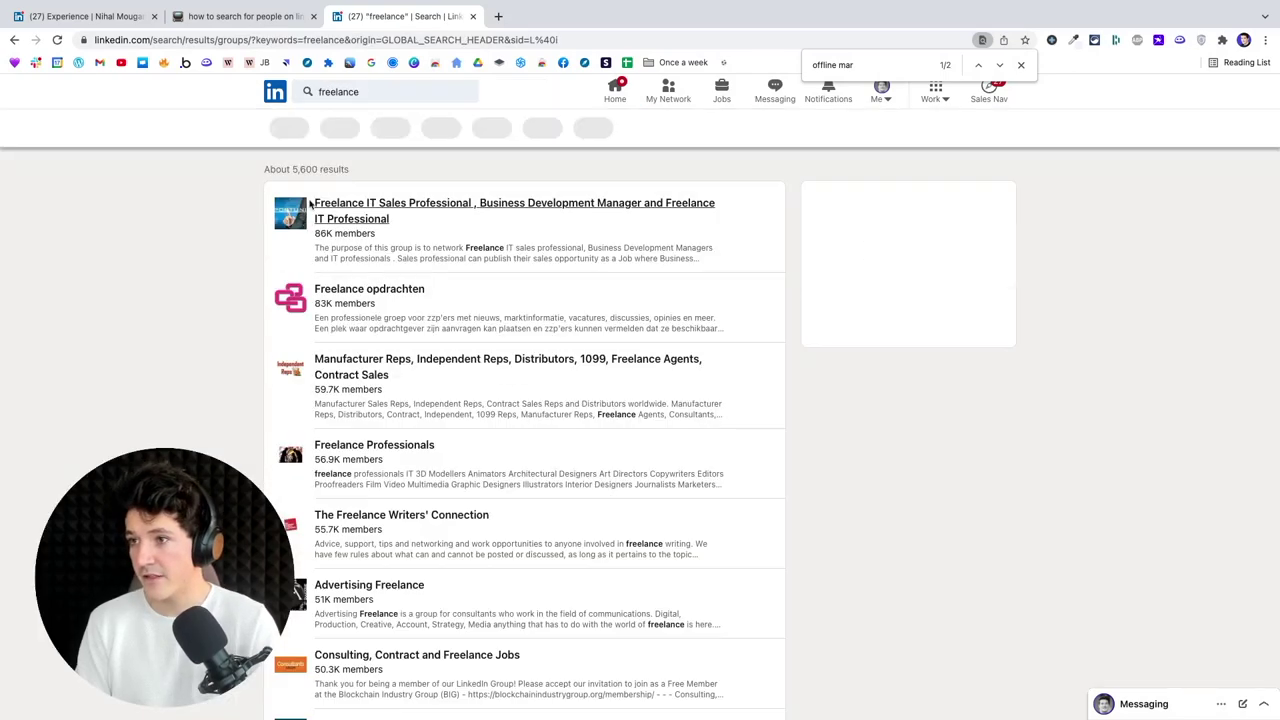
Step: Open The Freelance Writers' Connection group from the results and request to join it
scroll(458, 348, down, 1)
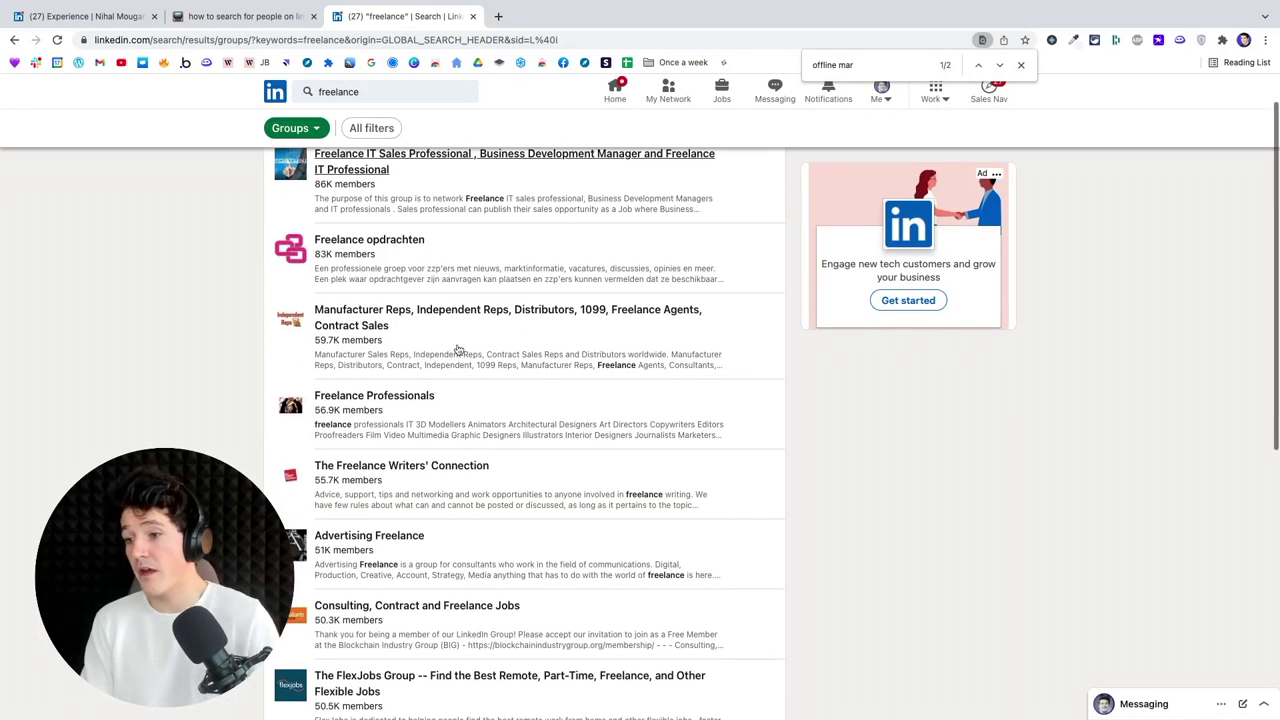
scroll(458, 348, down, 2)
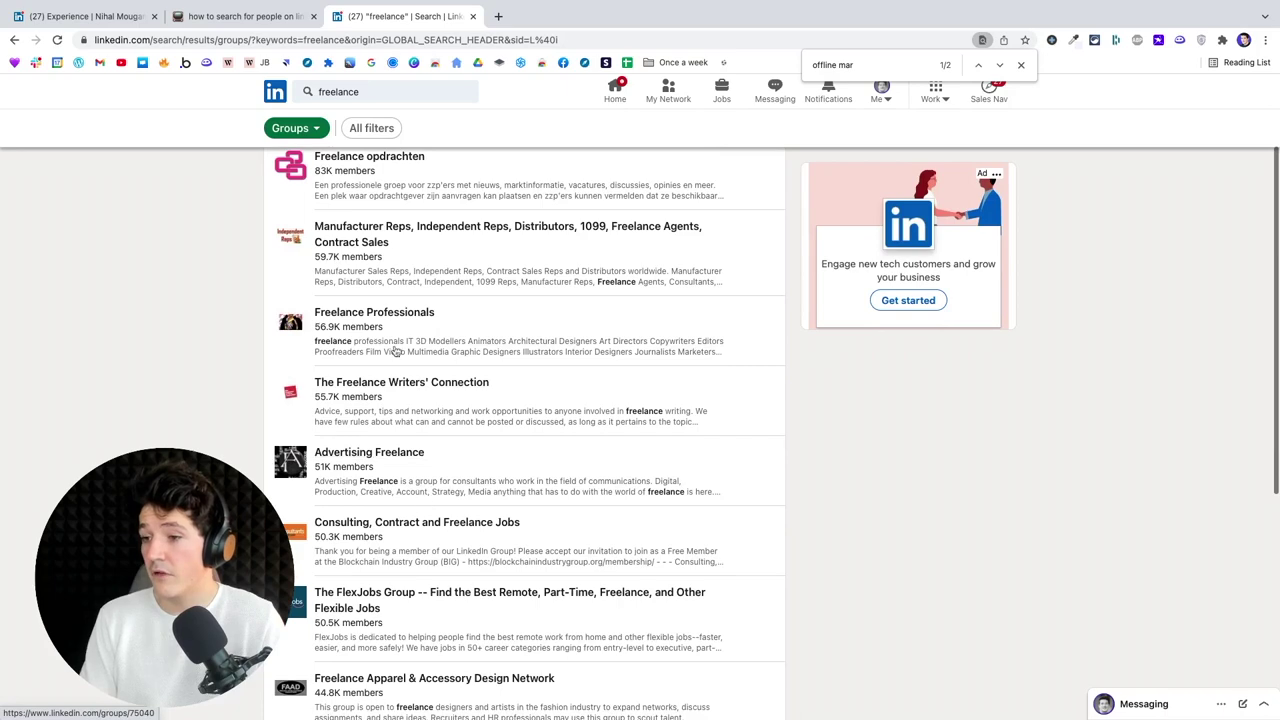
scroll(398, 345, down, 1)
click(353, 346)
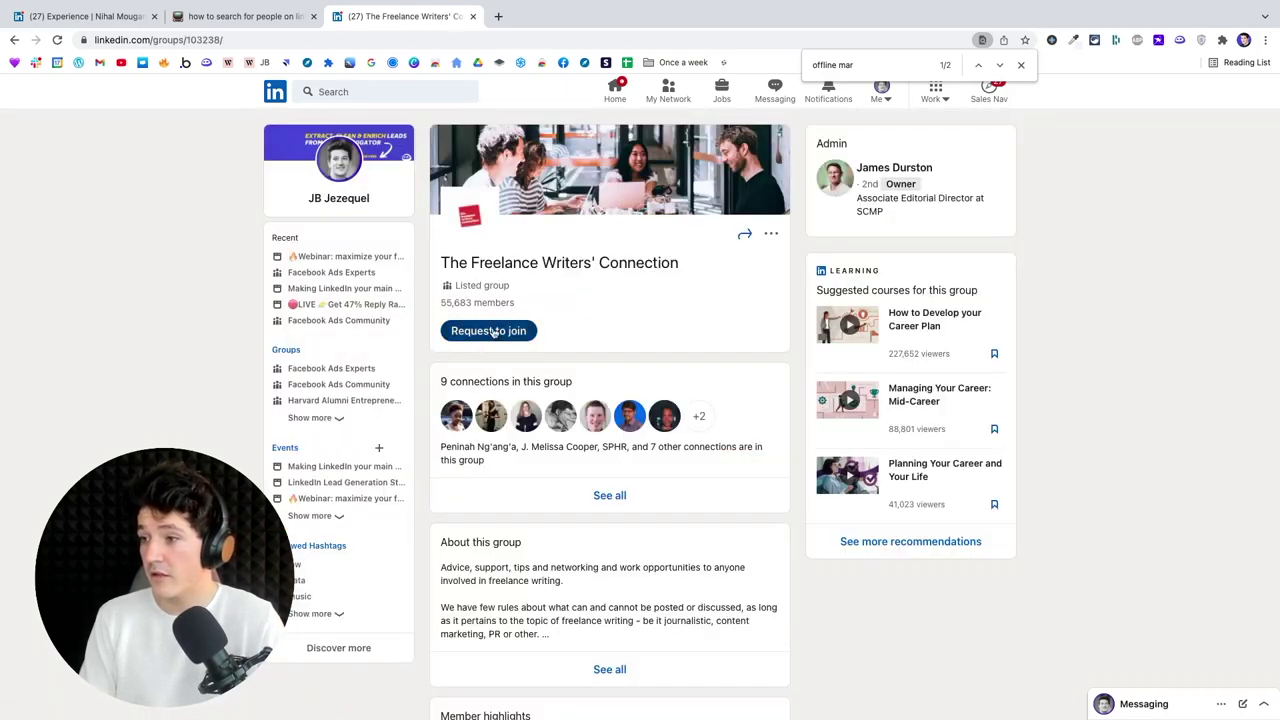
click(492, 332)
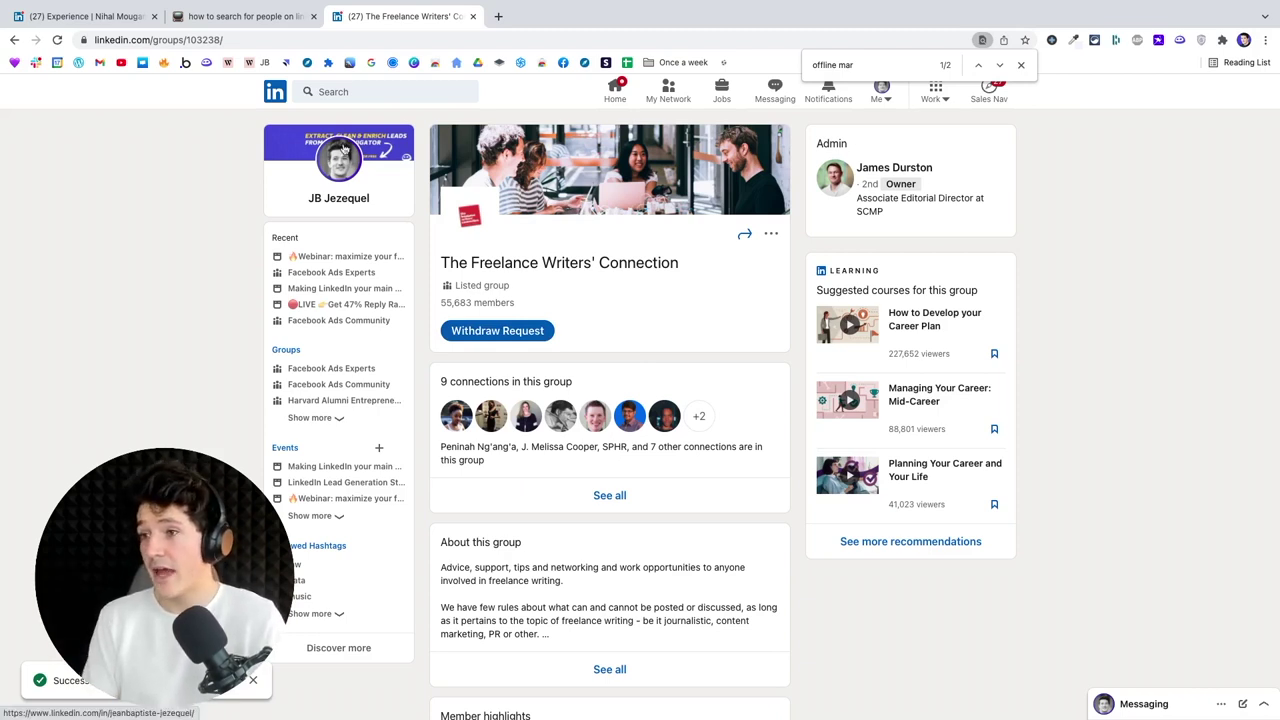
Step: Search LinkedIn for "facebook ads experts" and open the Facebook Ads Experts group
click(362, 93)
text(f)
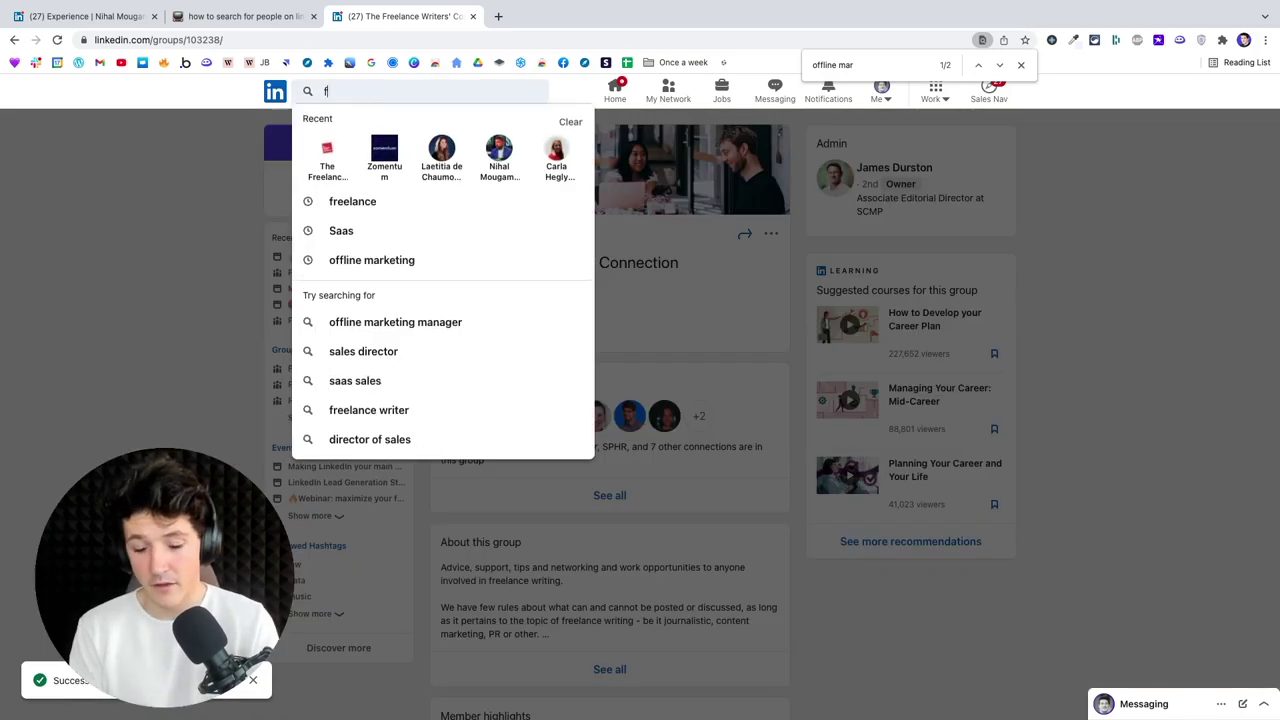
text(acebook)
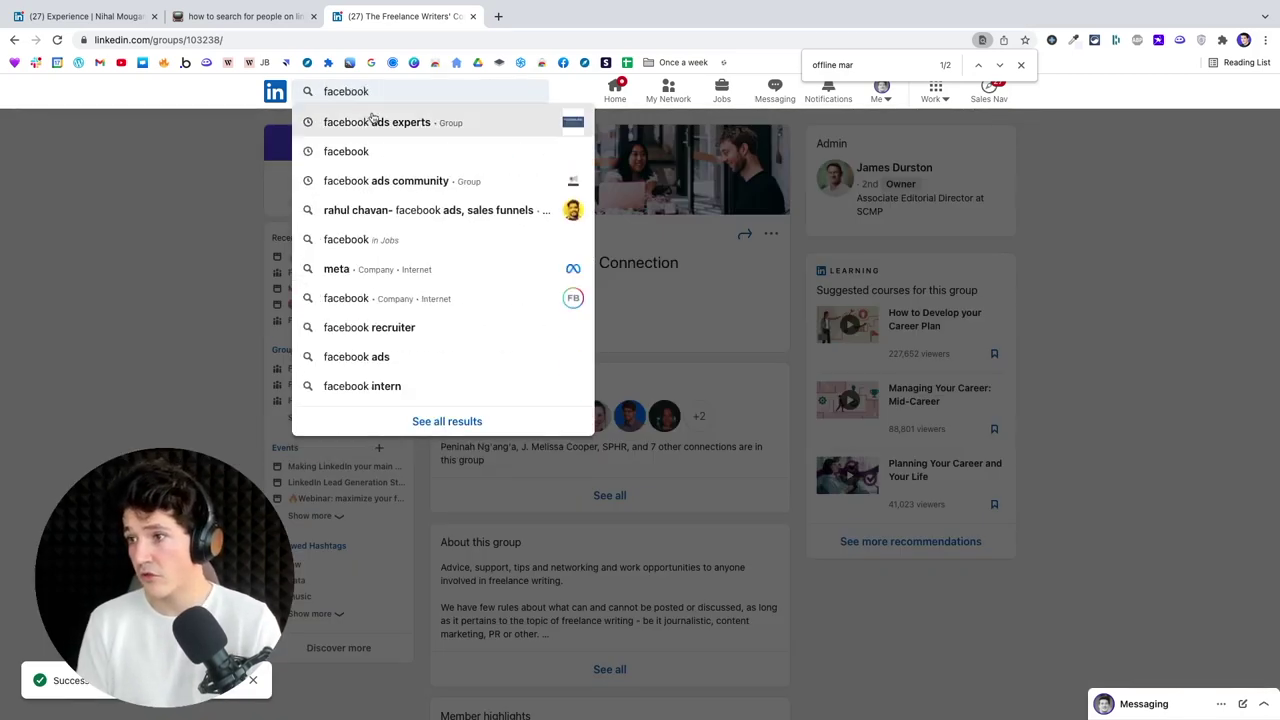
click(371, 121)
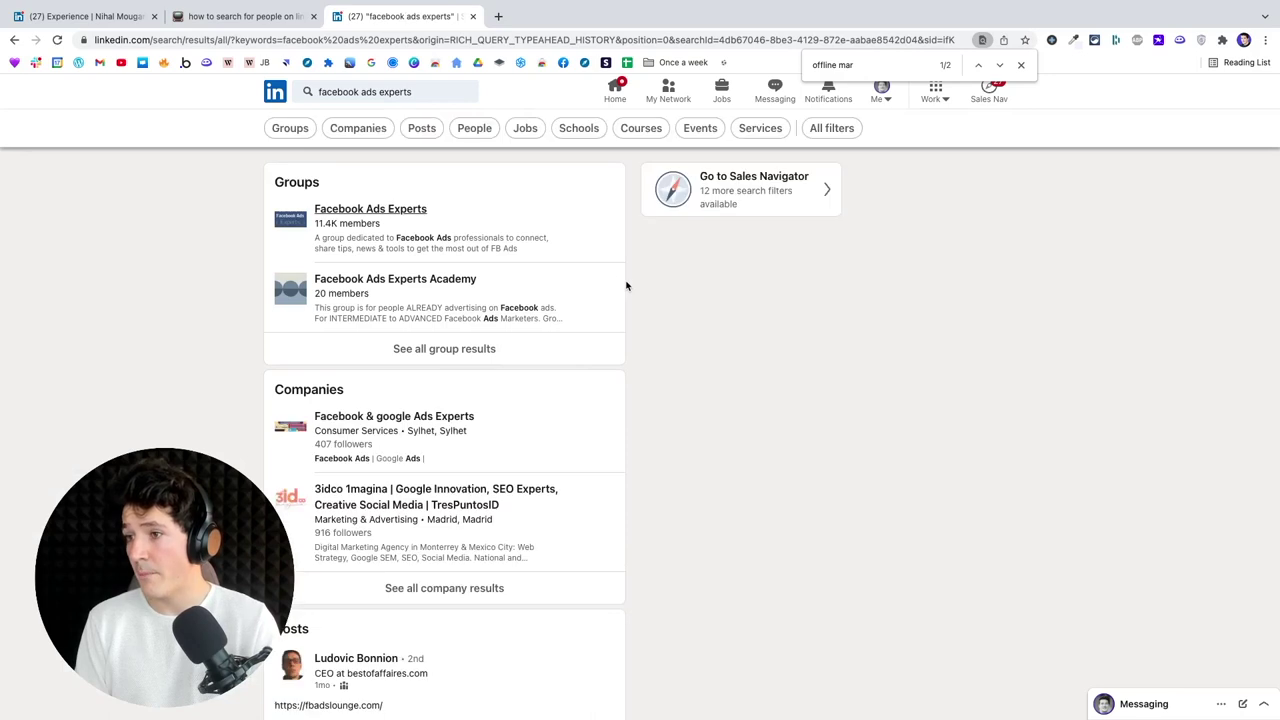
click(410, 212)
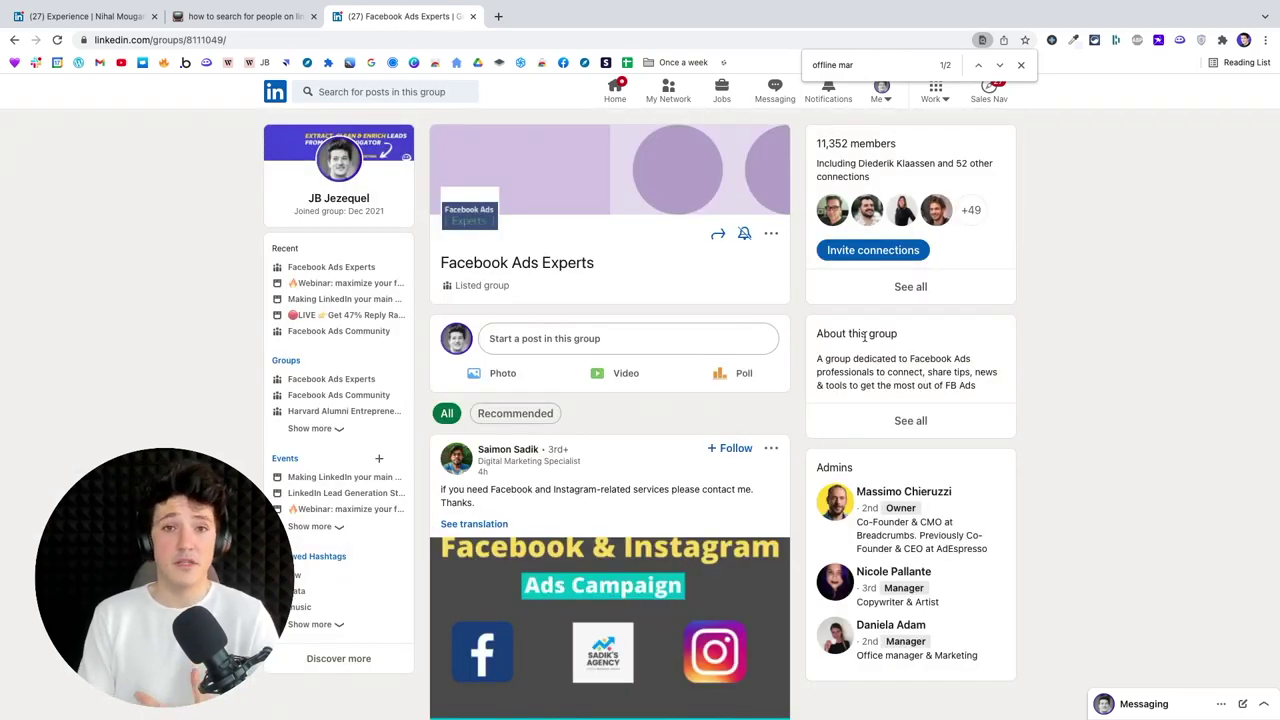
Step: Show the full member list of the Facebook Ads Experts group and look through the members
click(918, 291)
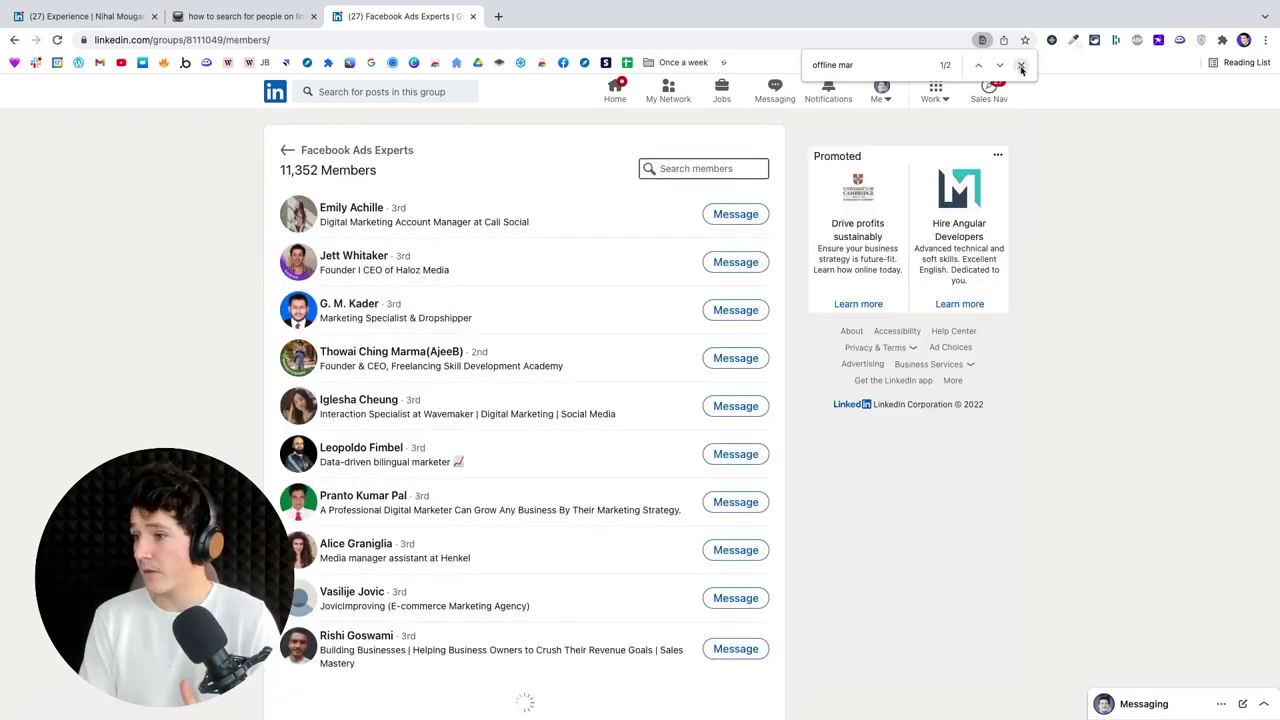
scroll(556, 330, down, 3)
scroll(556, 330, down, 3)
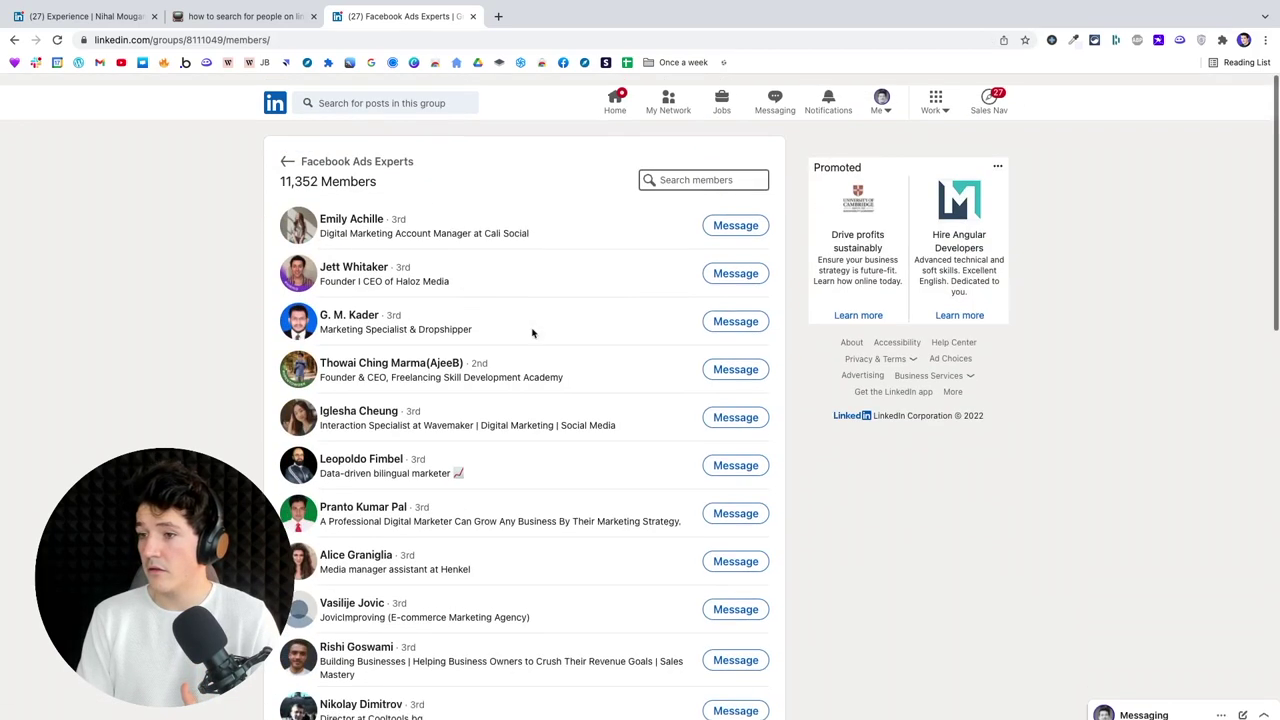
scroll(556, 330, down, 6)
scroll(393, 335, down, 3)
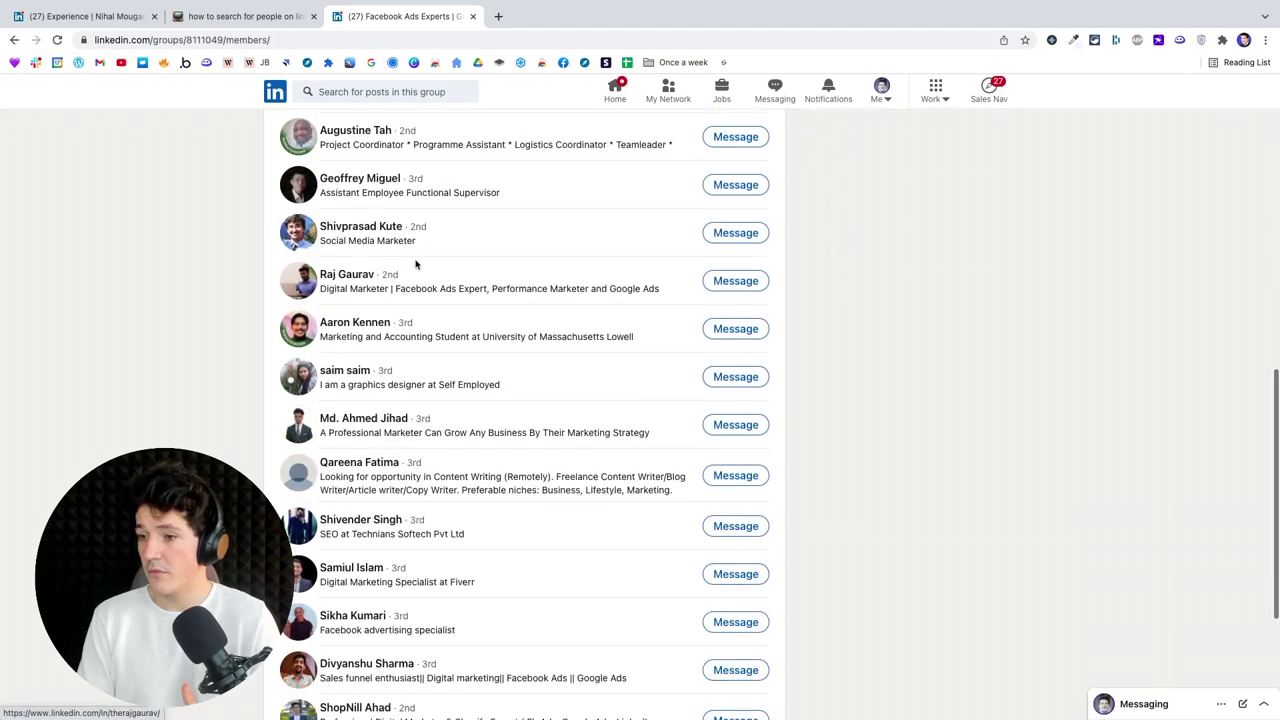
scroll(417, 263, down, 5)
scroll(417, 263, down, 3)
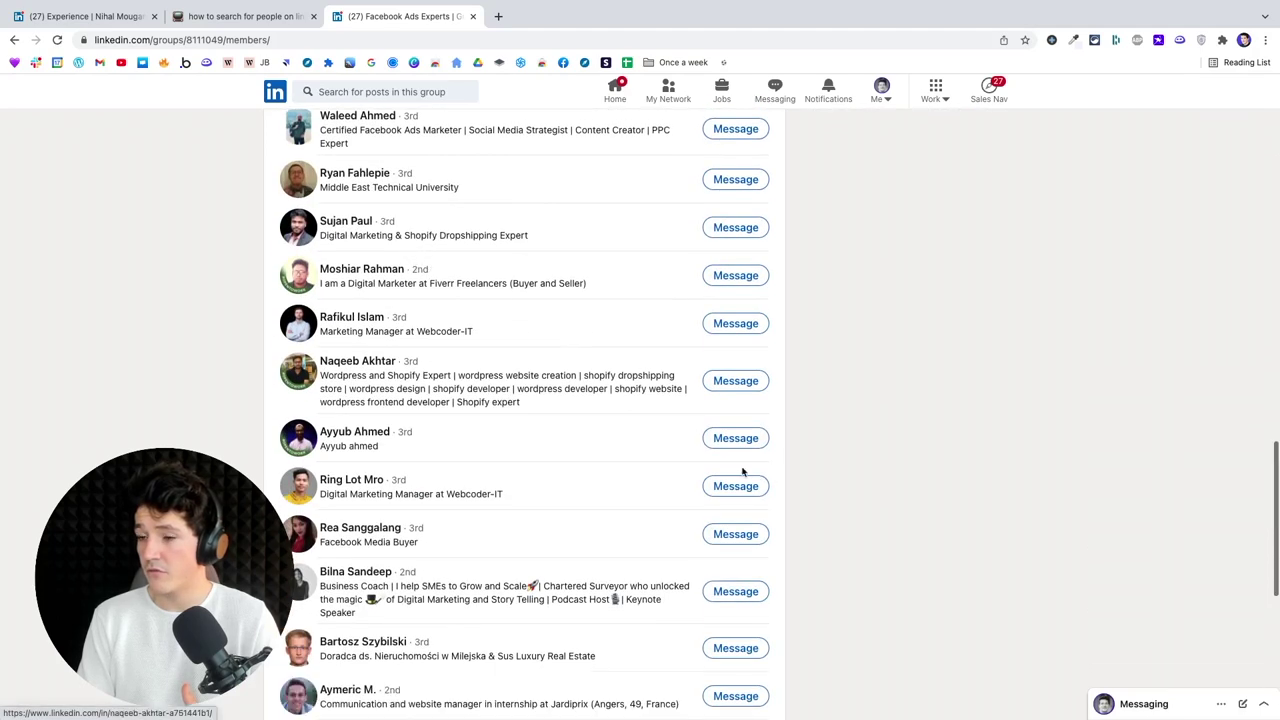
Step: Open blank message windows to two third-degree members of the group and close them without writing anything
click(737, 389)
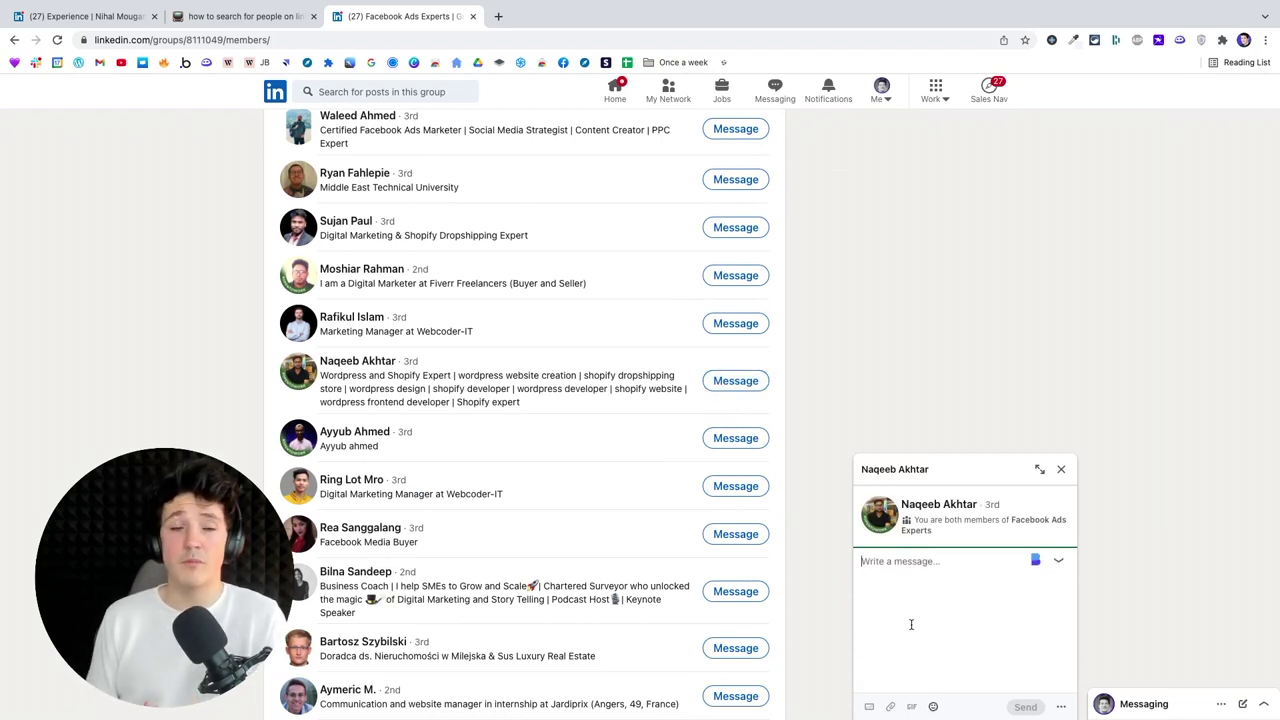
scroll(766, 581, down, 2)
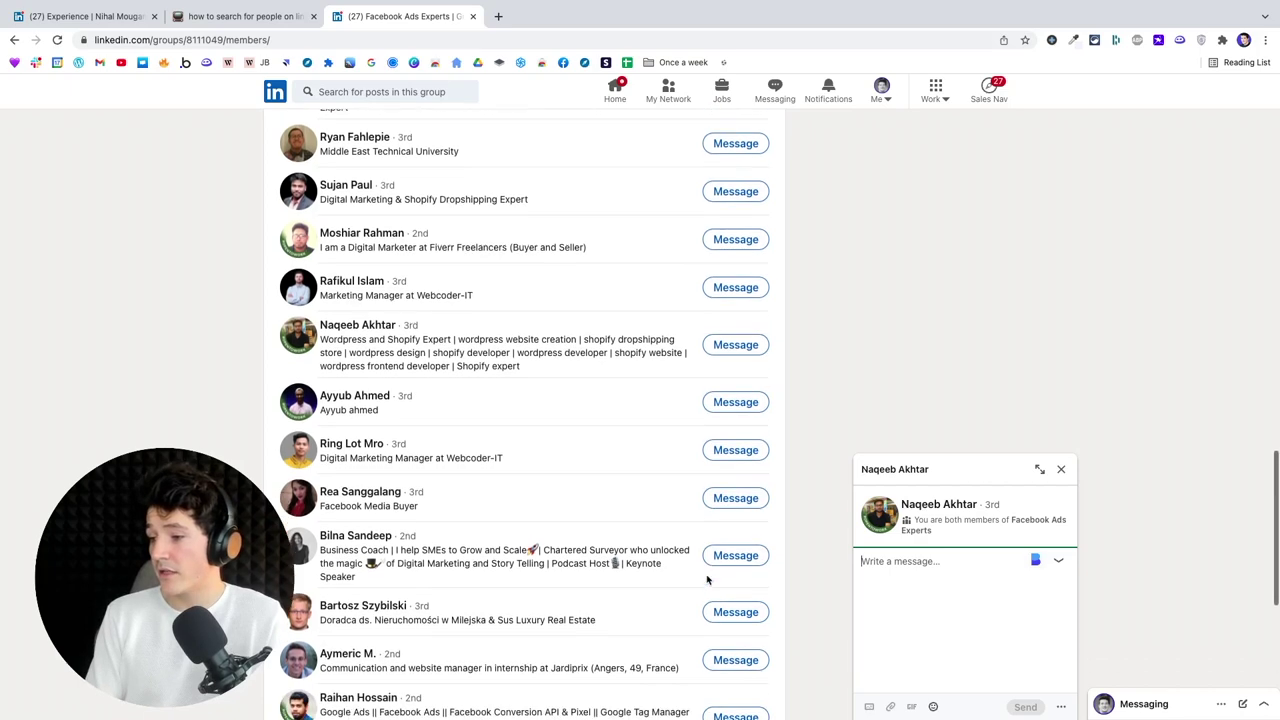
click(729, 591)
scroll(650, 520, down, 2)
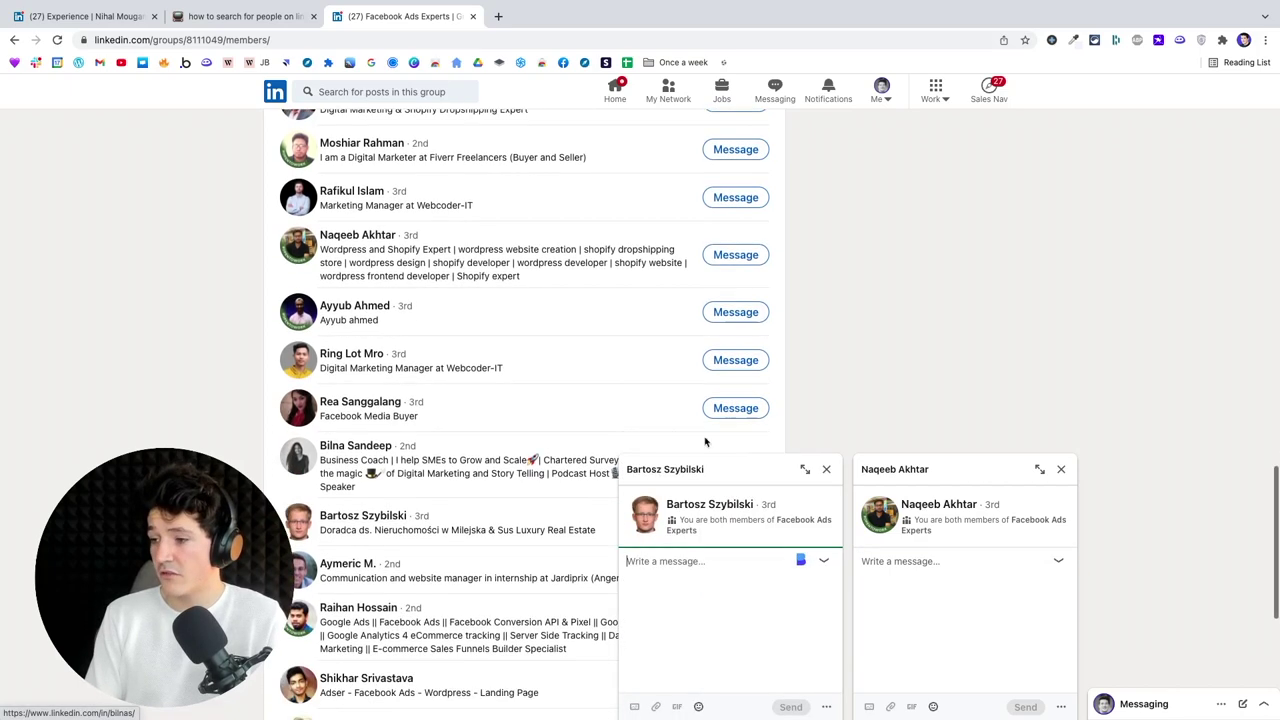
click(826, 469)
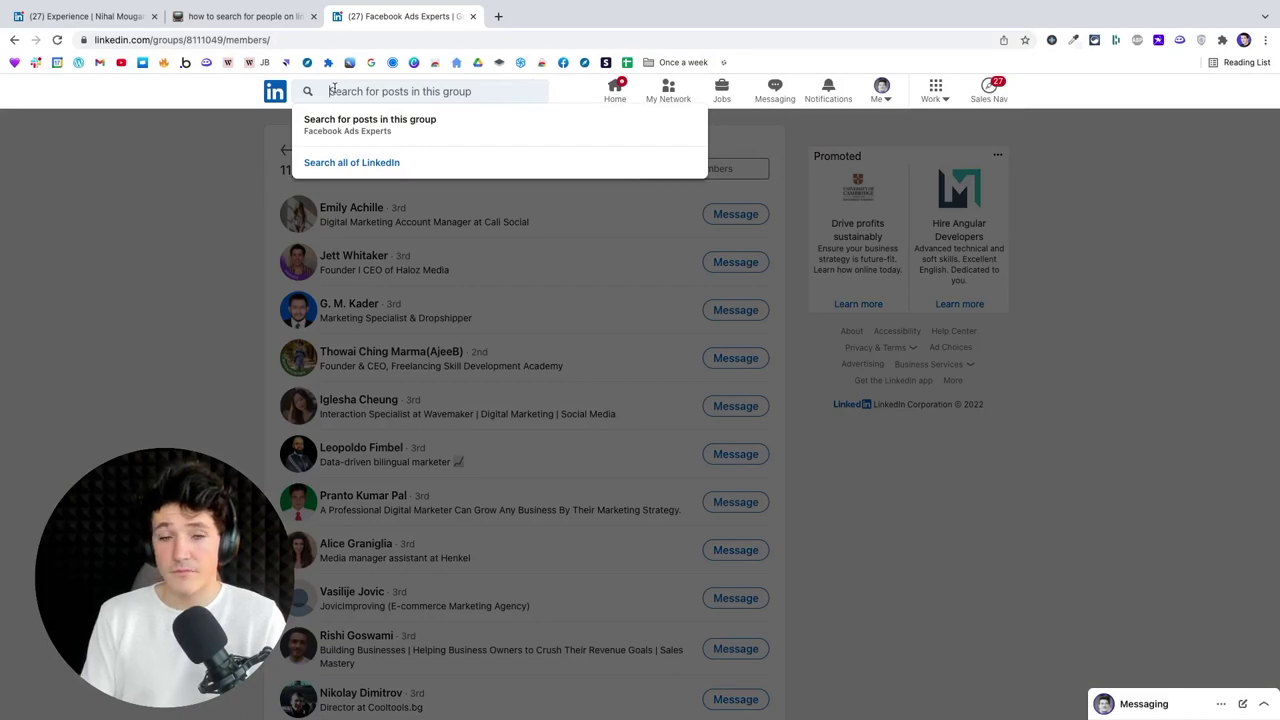
Step: Leave the group for the home feed and search LinkedIn events for the keyword "sales"
click(285, 149)
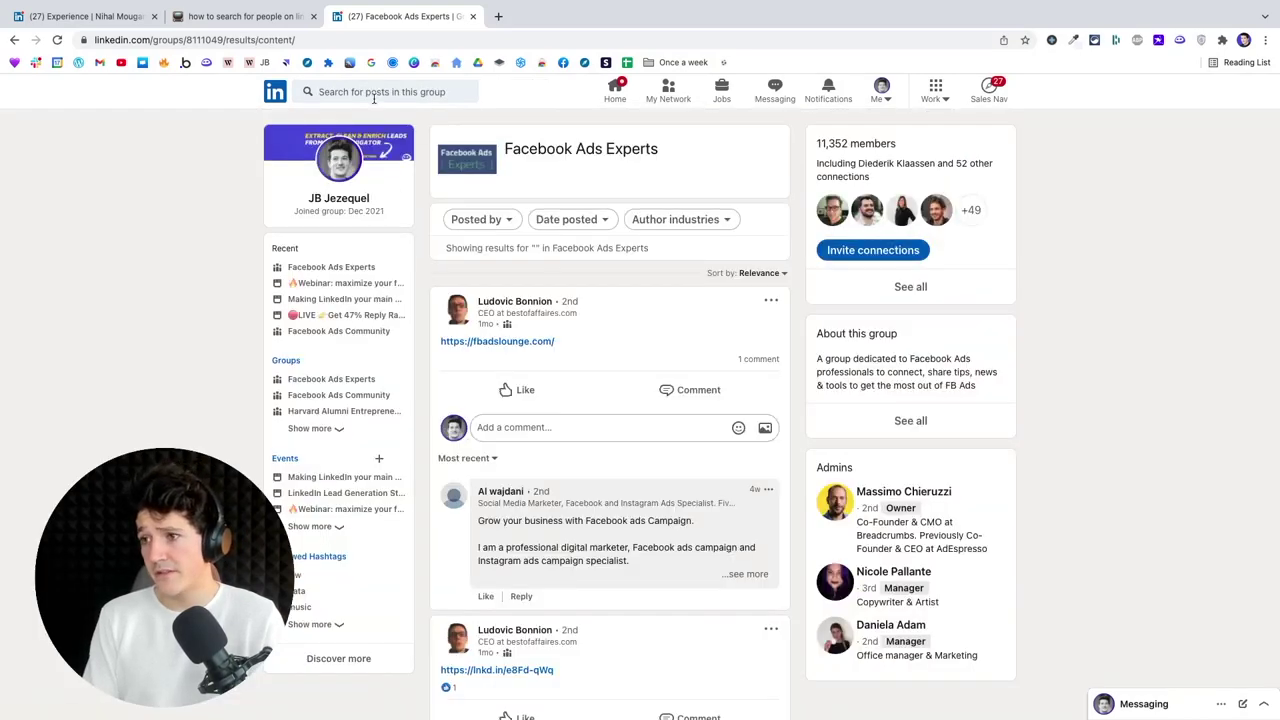
click(276, 91)
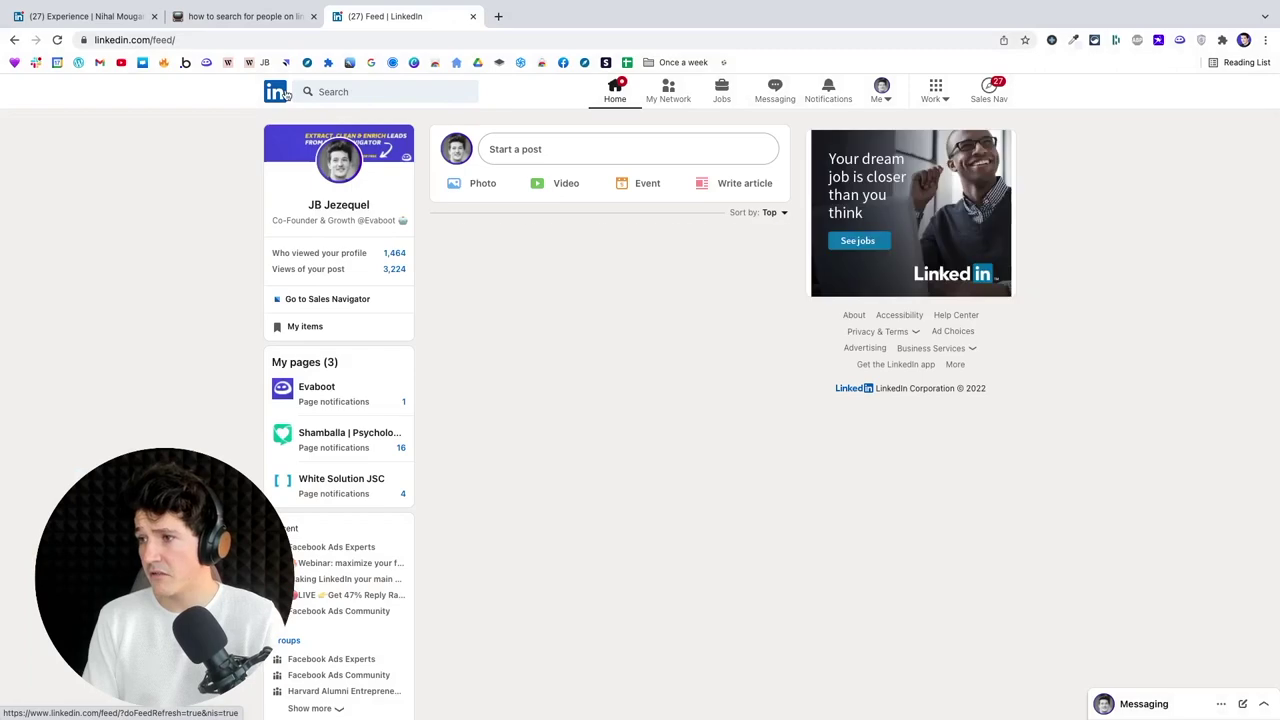
click(345, 92)
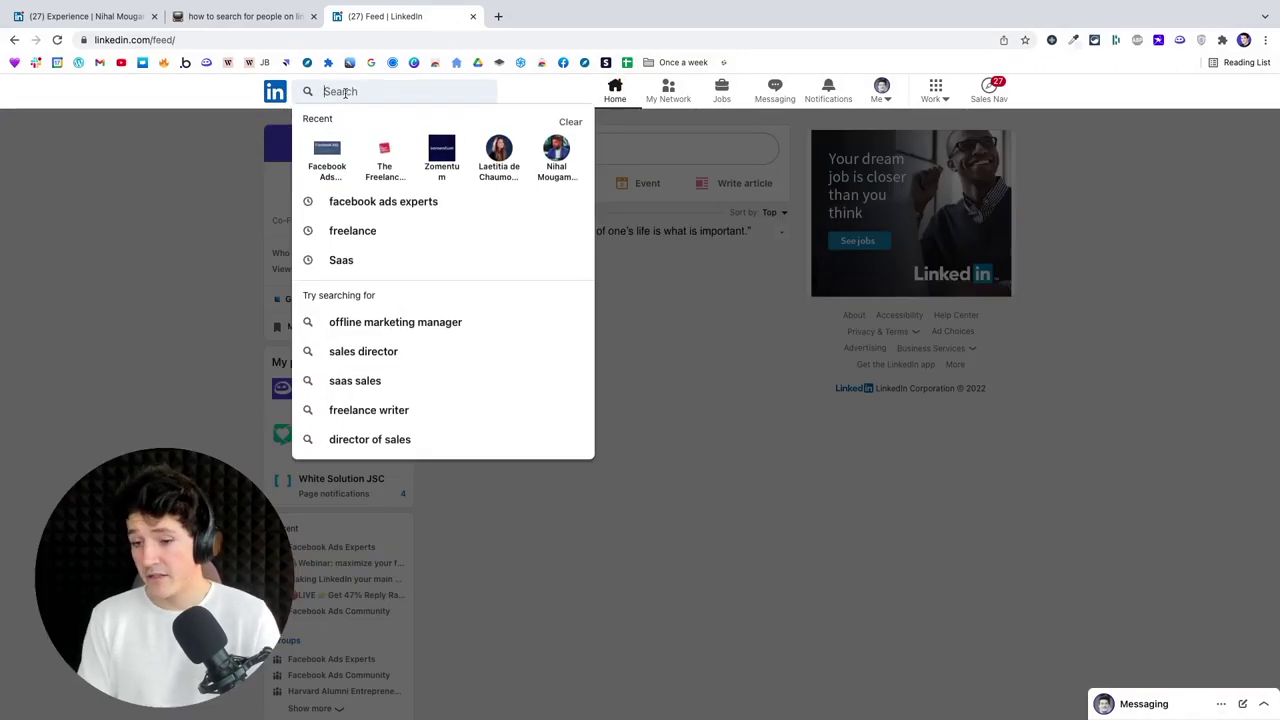
text(sales)
key(Return)
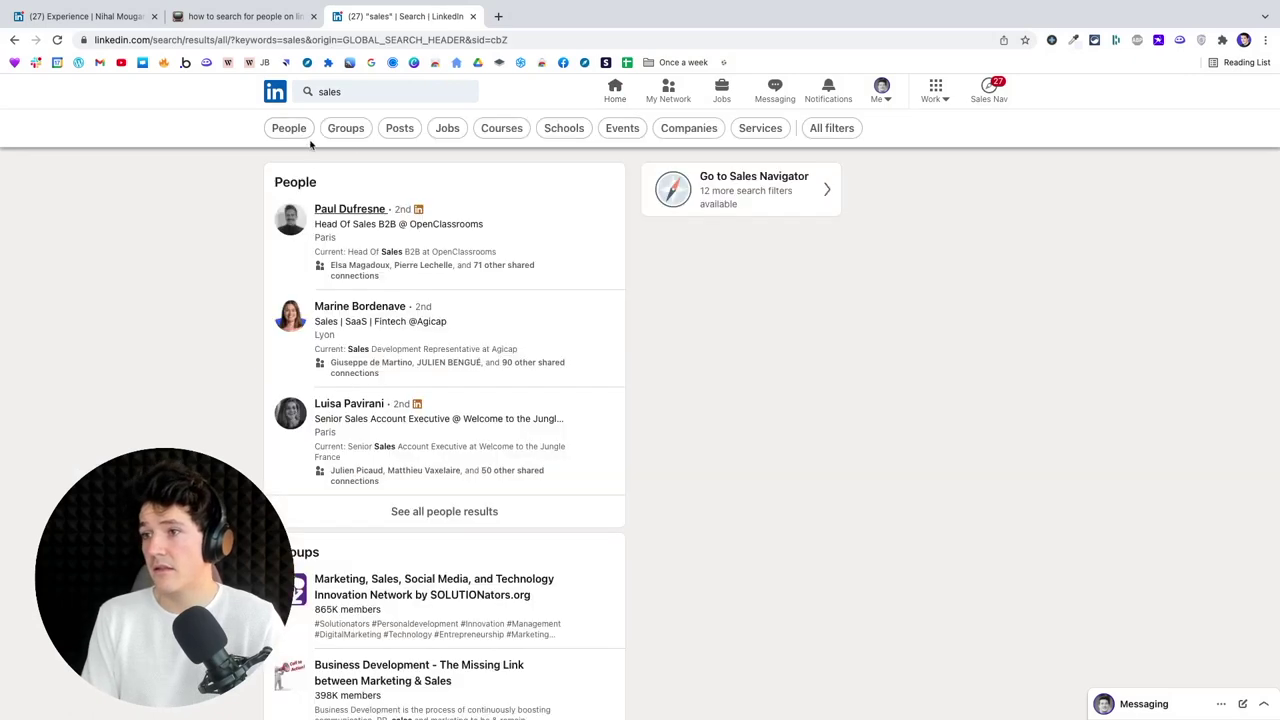
click(624, 130)
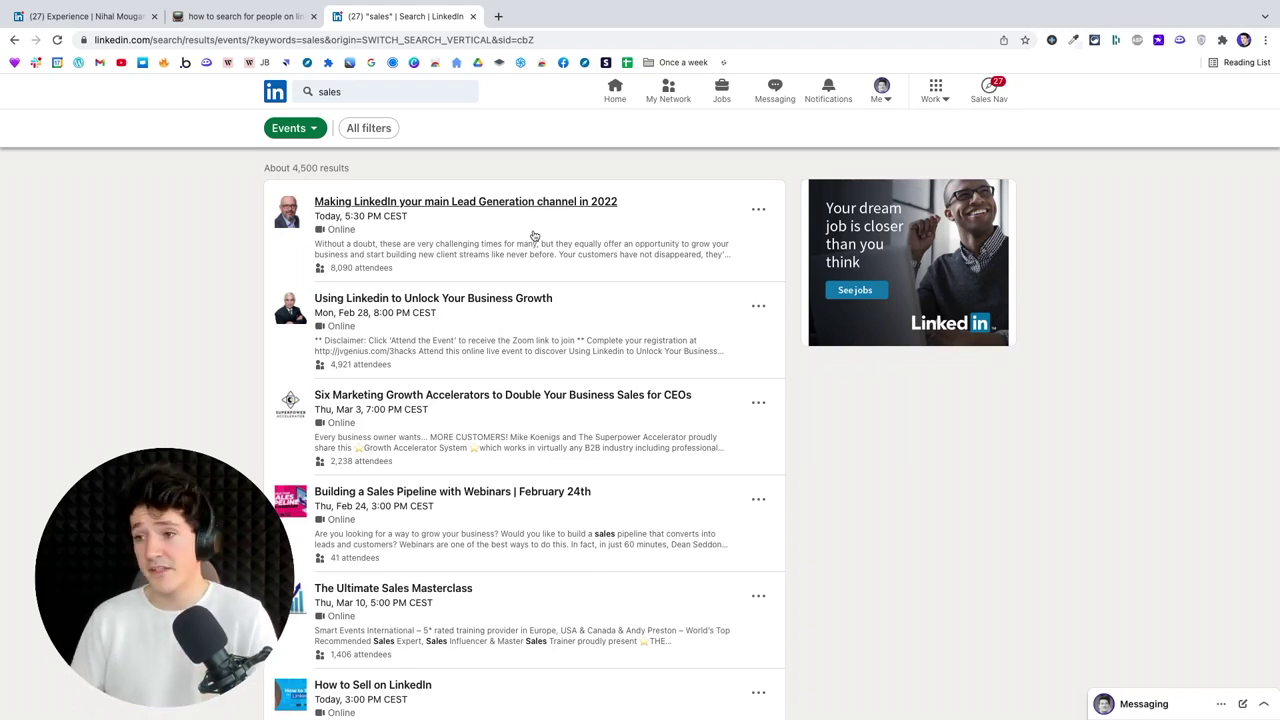
Step: Open the event "Making LinkedIn your main Lead Generation channel in 2022" and examine its list of attendees for networking
click(492, 203)
scroll(519, 378, down, 1)
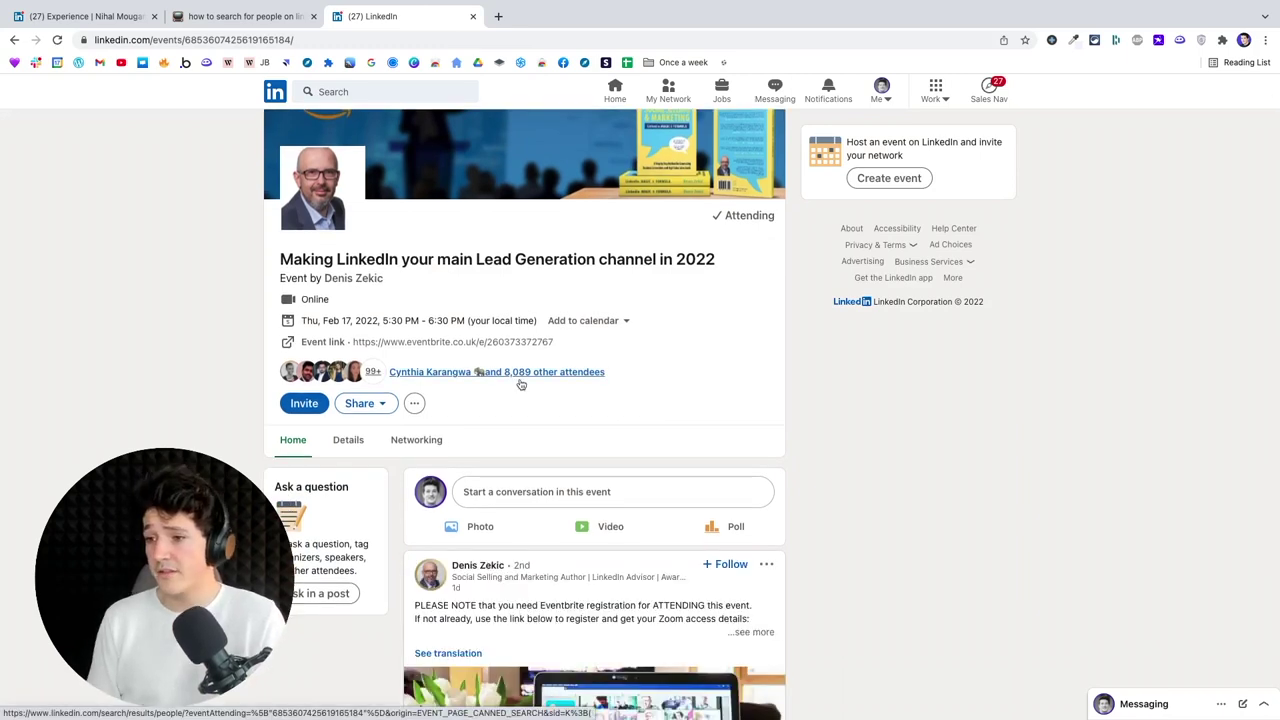
scroll(300, 380, down, 1)
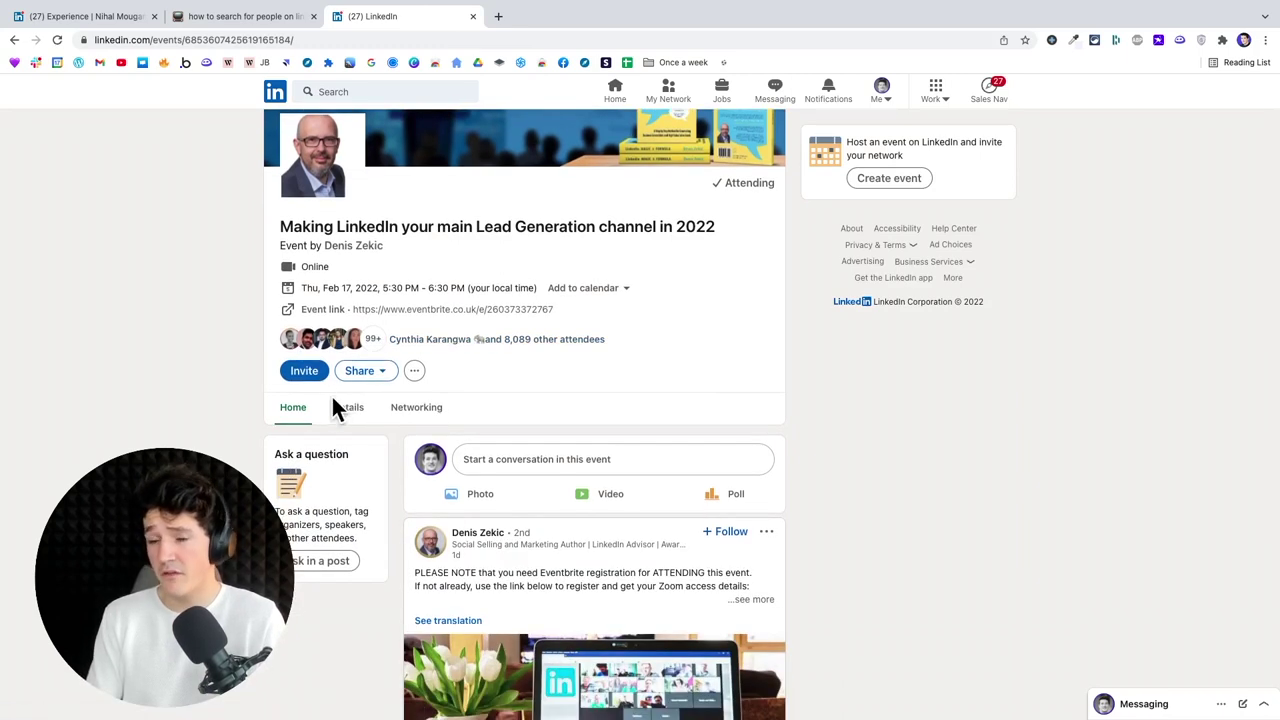
click(420, 408)
scroll(501, 493, down, 10)
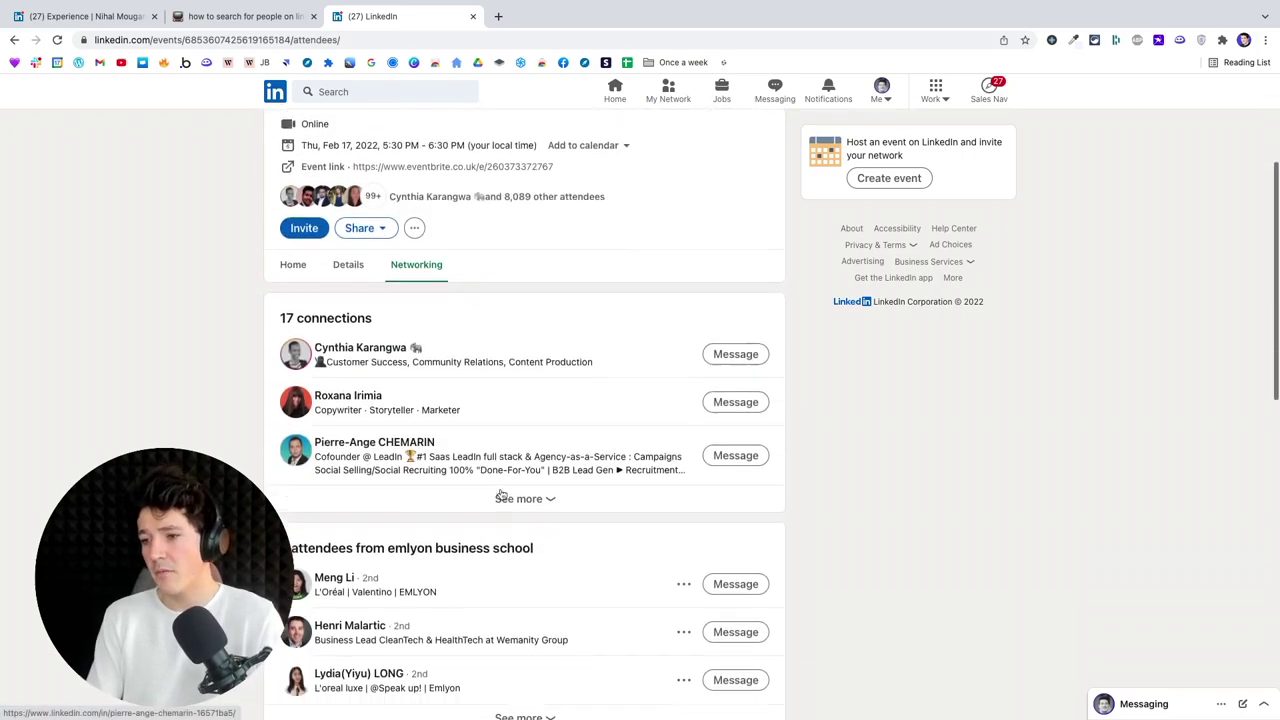
Step: Show all attendees of the event as people search results, look through them and open a message to the Business Development Manager at Convious
scroll(501, 493, down, 5)
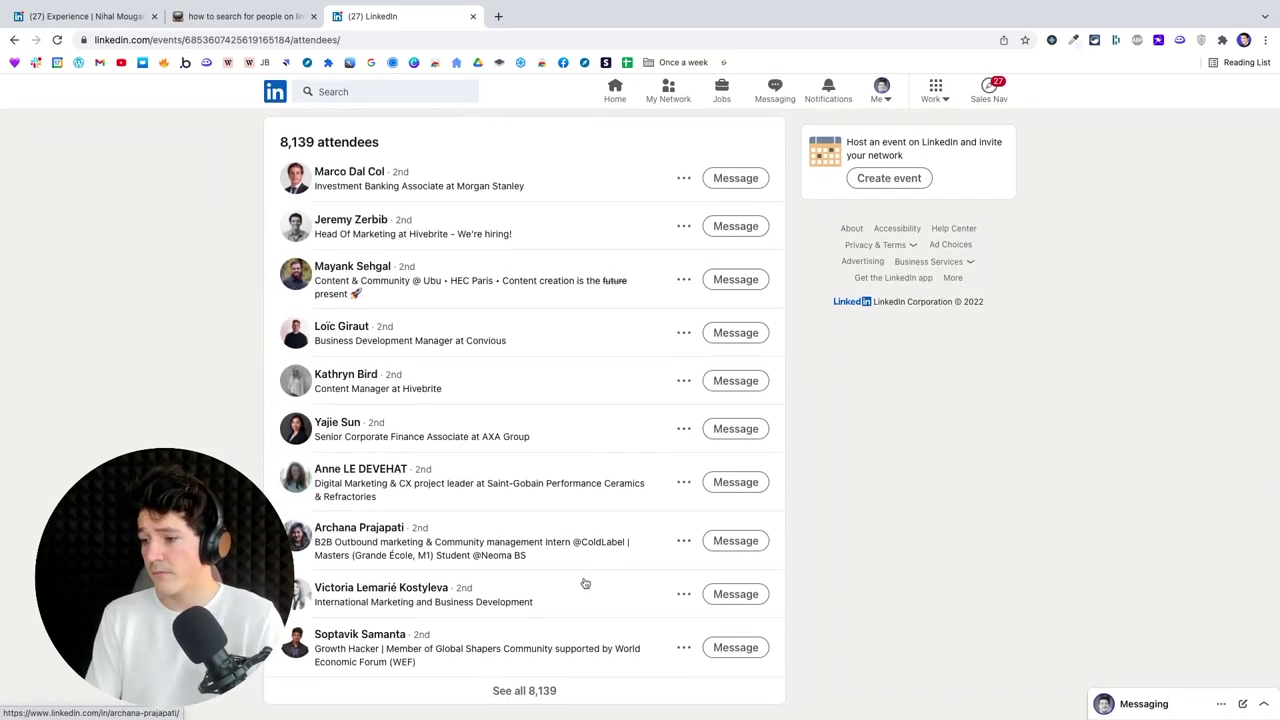
click(528, 689)
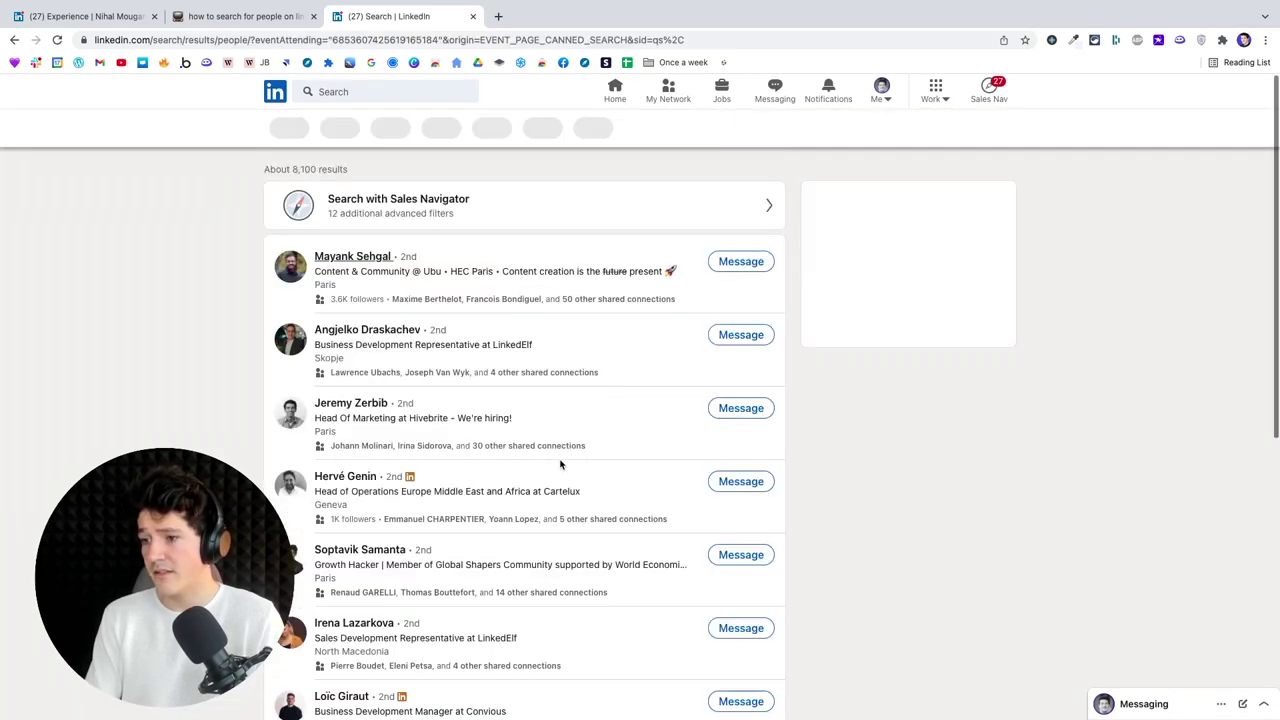
scroll(560, 450, down, 5)
scroll(590, 400, up, 1)
scroll(590, 392, up, 1)
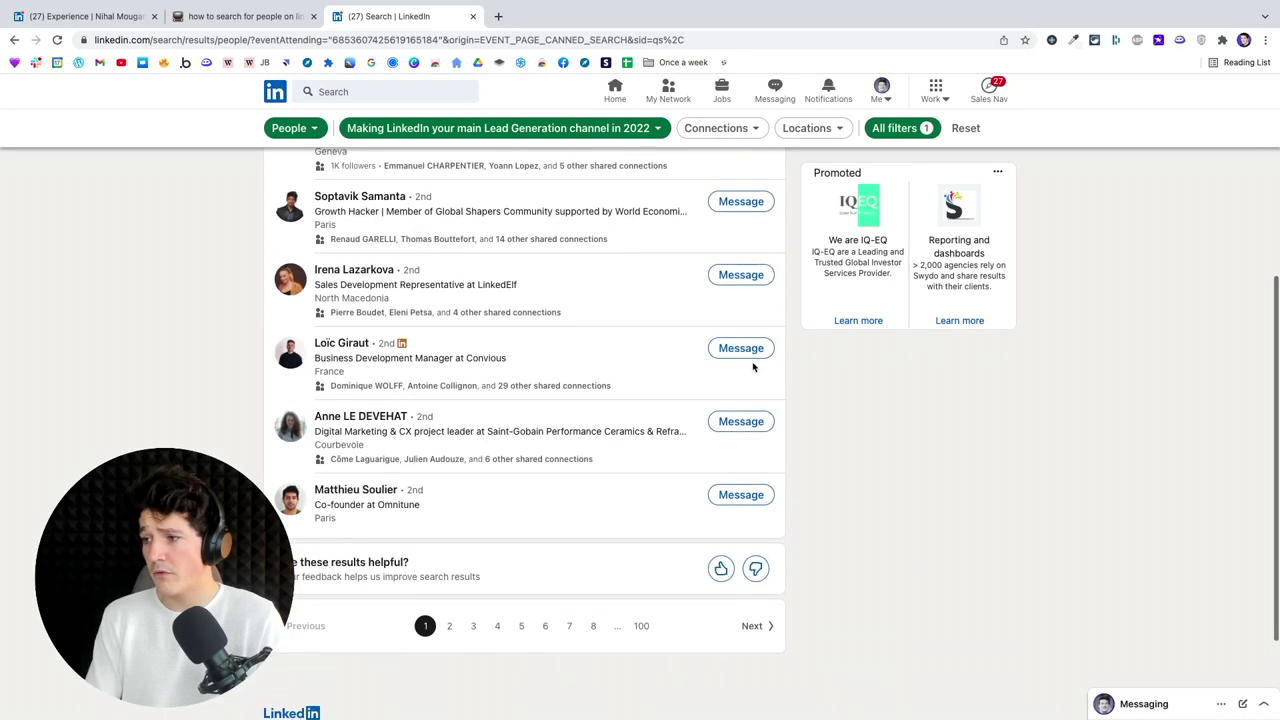
click(743, 349)
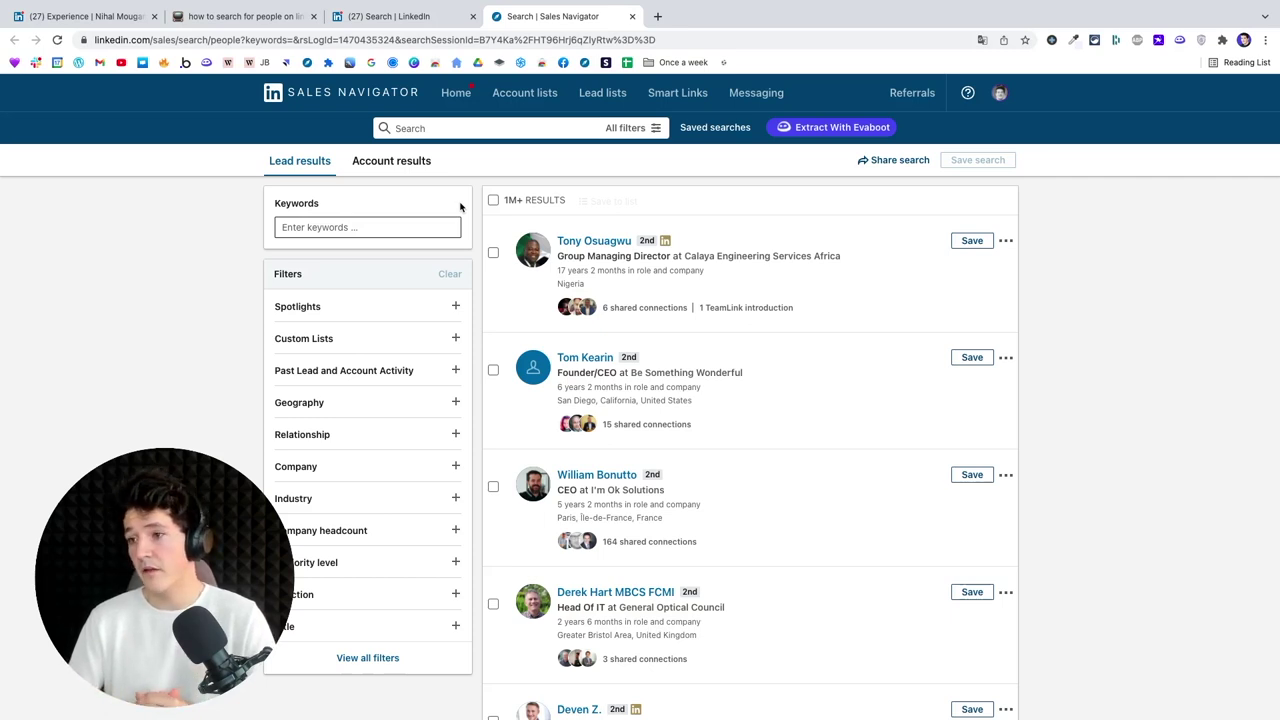
Step: Switch to the Sales Navigator account search and filter companies by a headcount growth of 20% or more
click(408, 165)
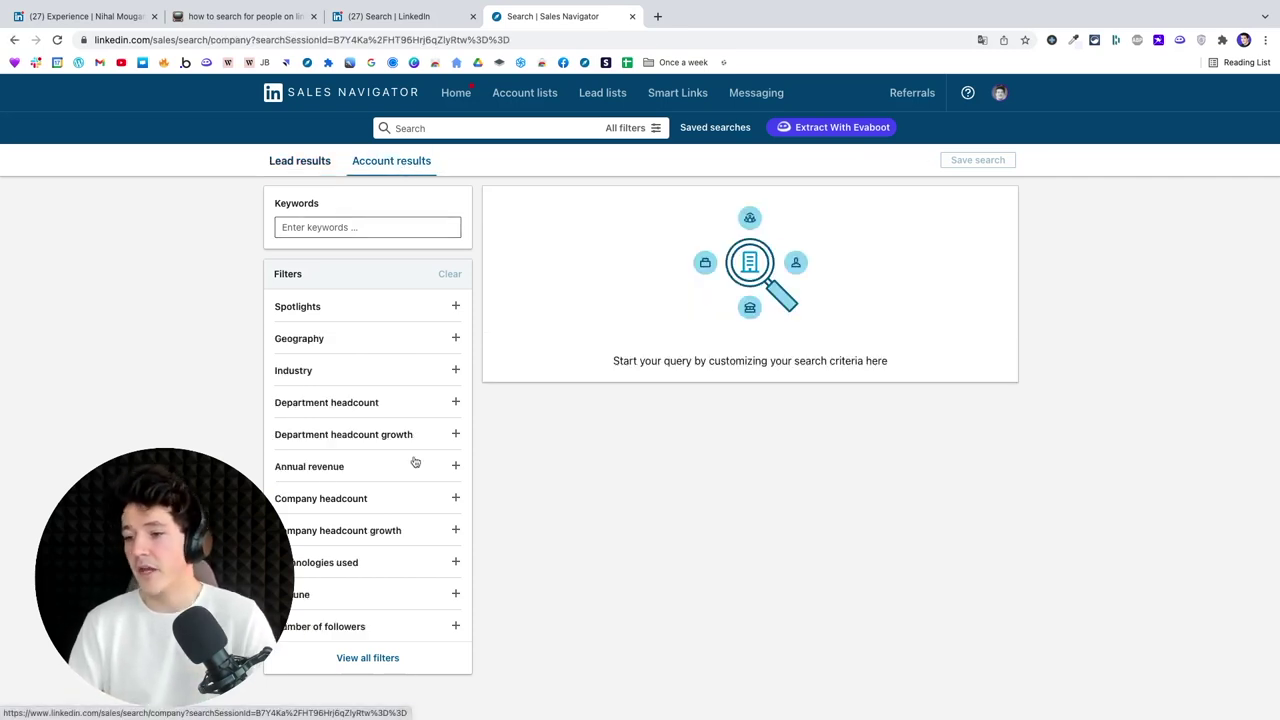
click(396, 538)
drag(280, 506, 389, 508)
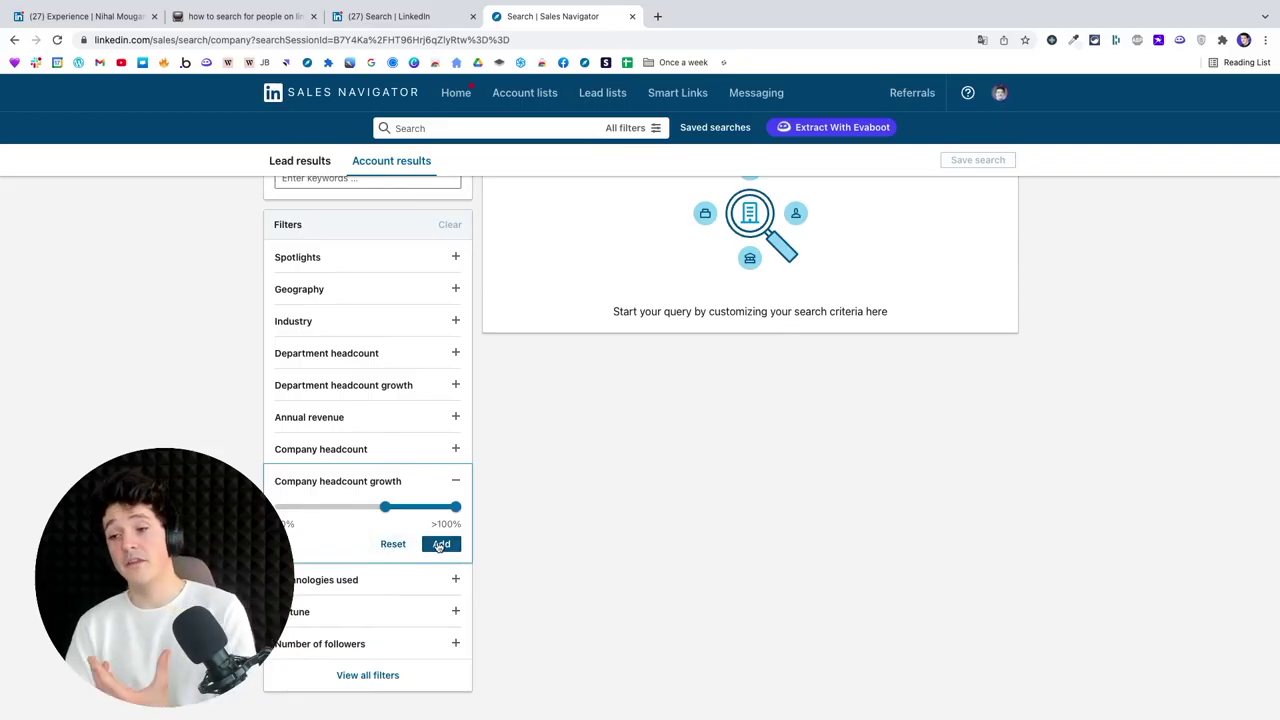
click(441, 545)
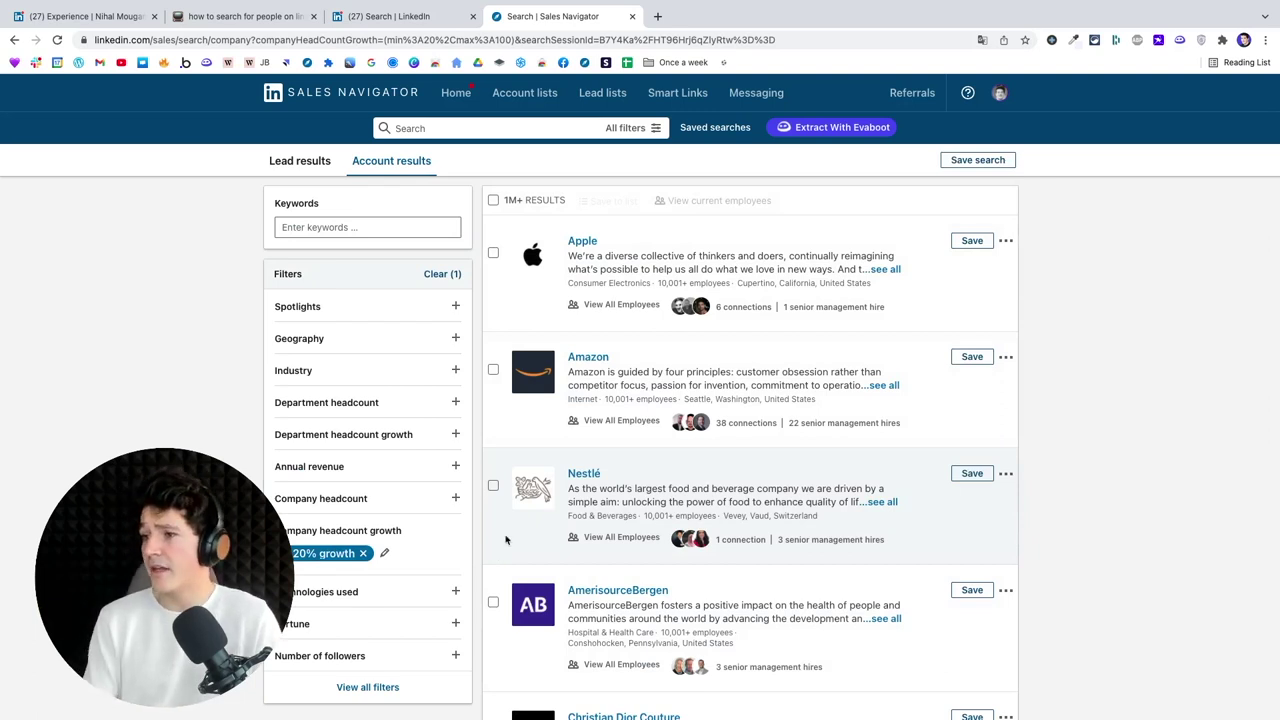
Step: Select all accounts on the results page and save them to a new account list named "Test List"
click(493, 201)
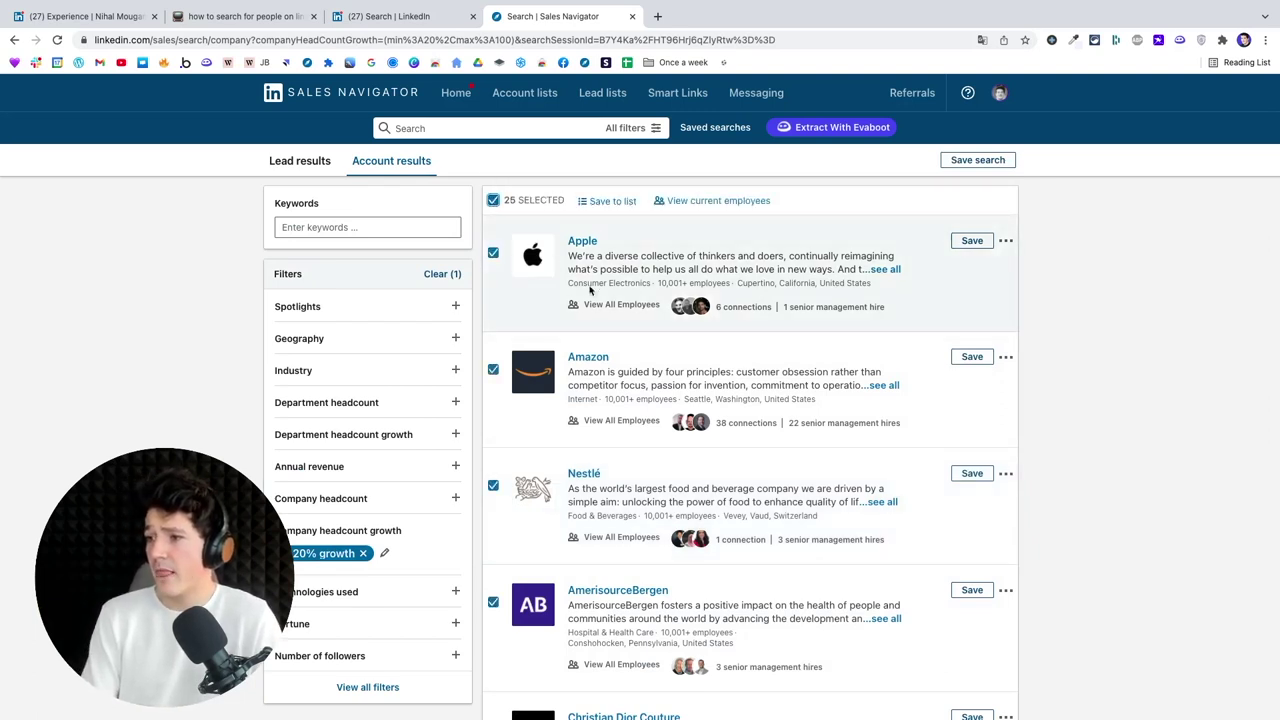
click(614, 203)
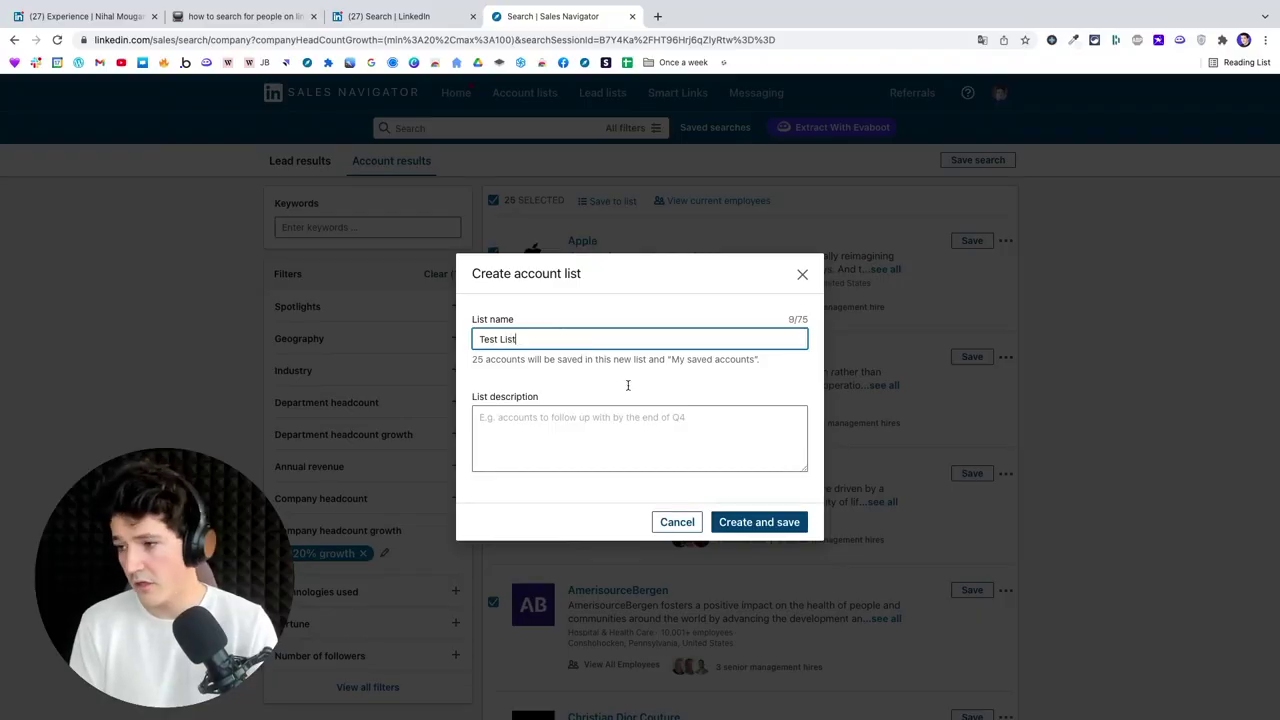
click(755, 523)
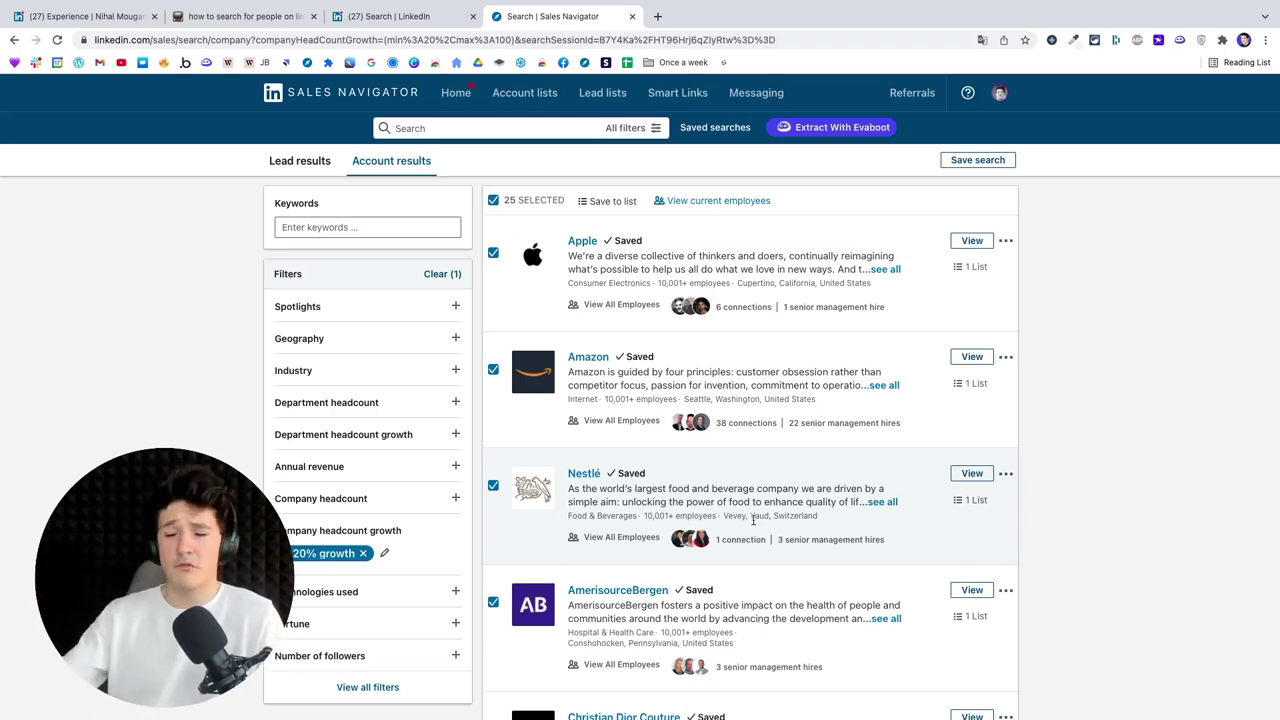
Step: Return to the lead search and restrict it to companies in the custom account list "Saas ABM"
click(300, 163)
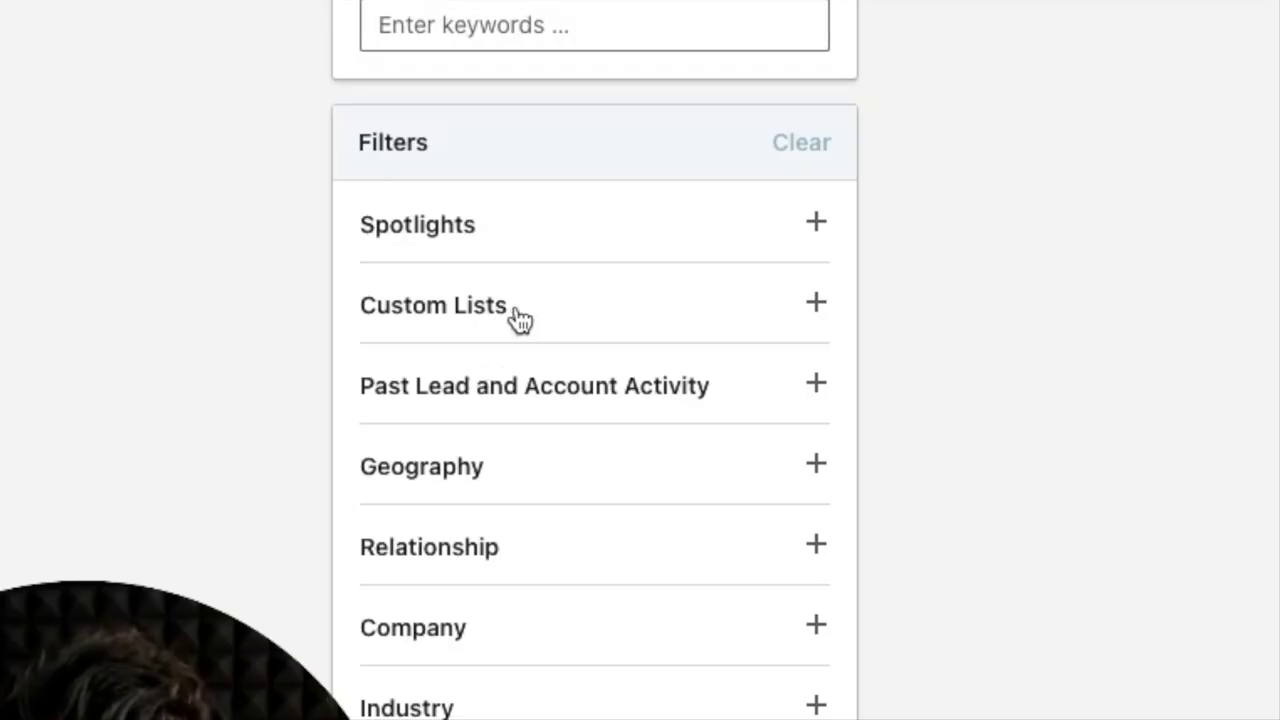
click(336, 341)
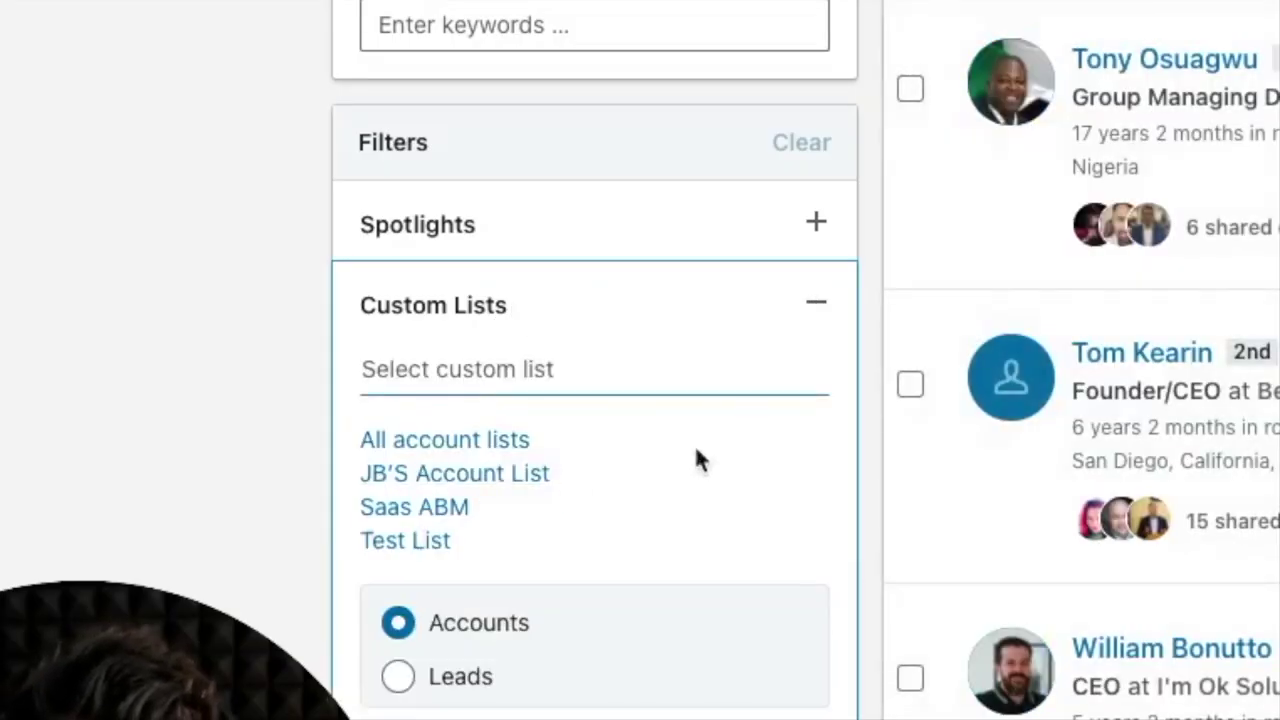
click(414, 508)
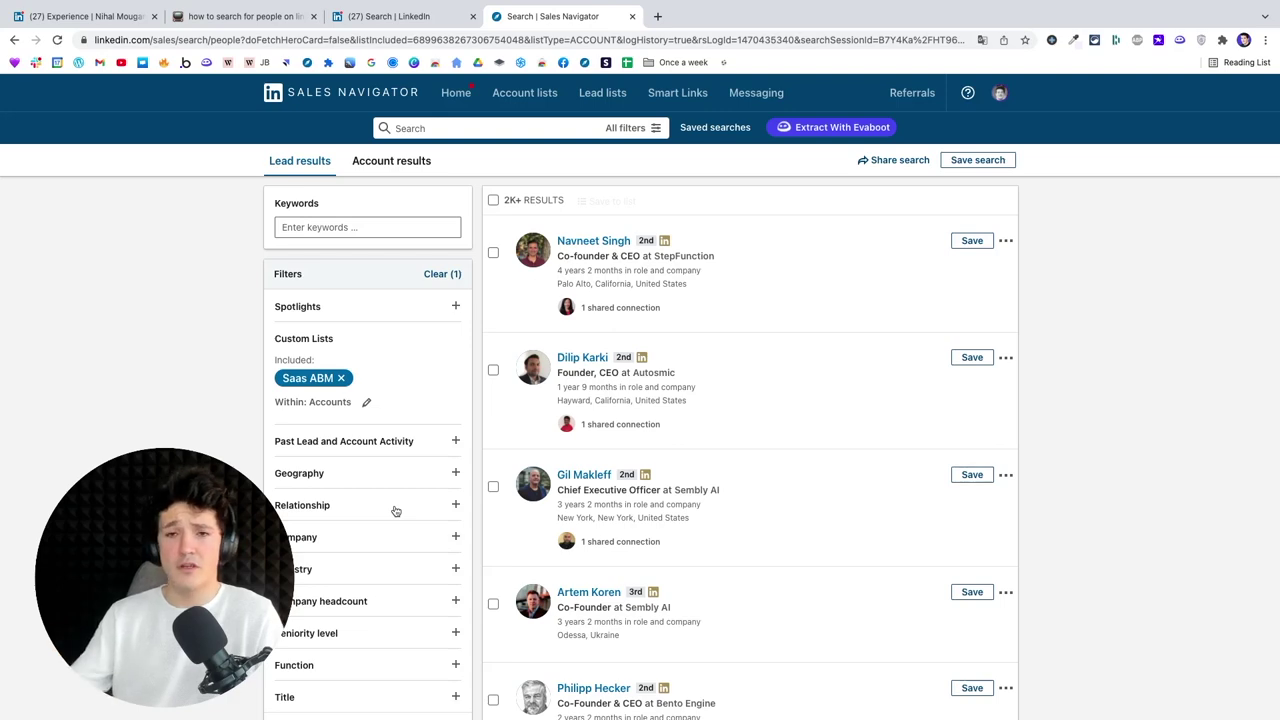
Step: Filter the leads by the current title "CEO" and look over the matching people
scroll(393, 510, down, 3)
click(389, 507)
text(CEO)
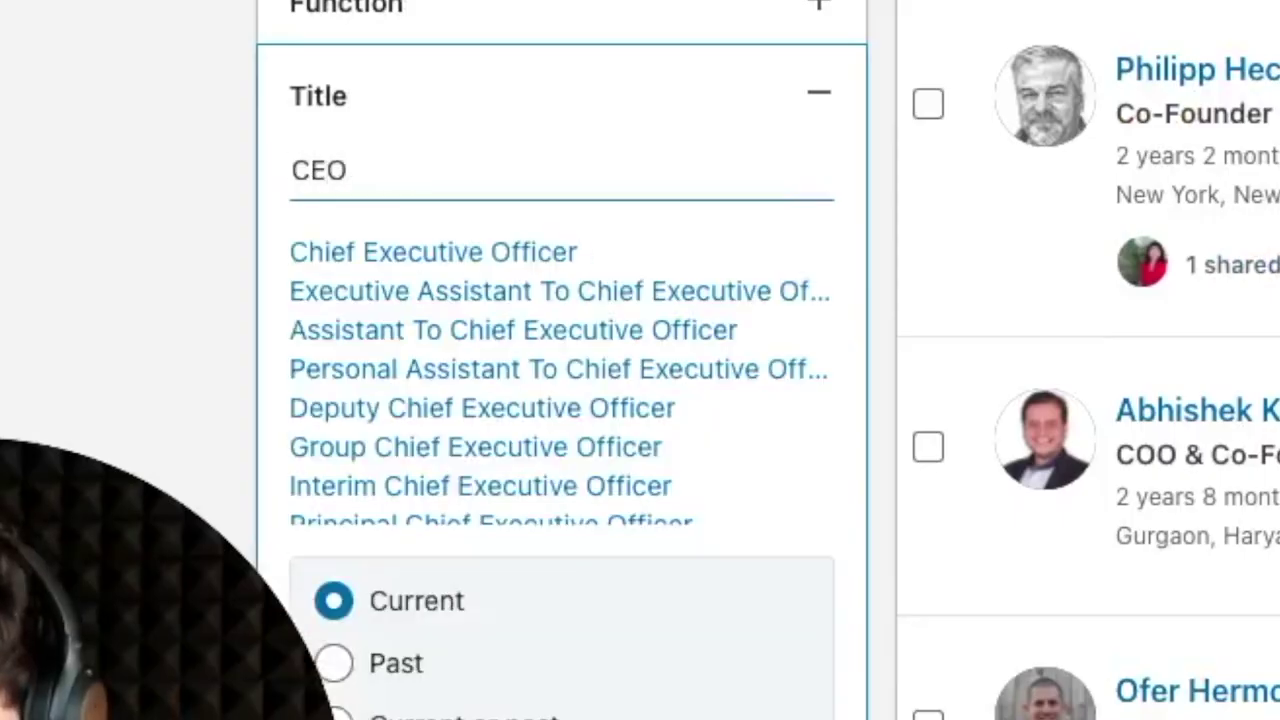
key(Return)
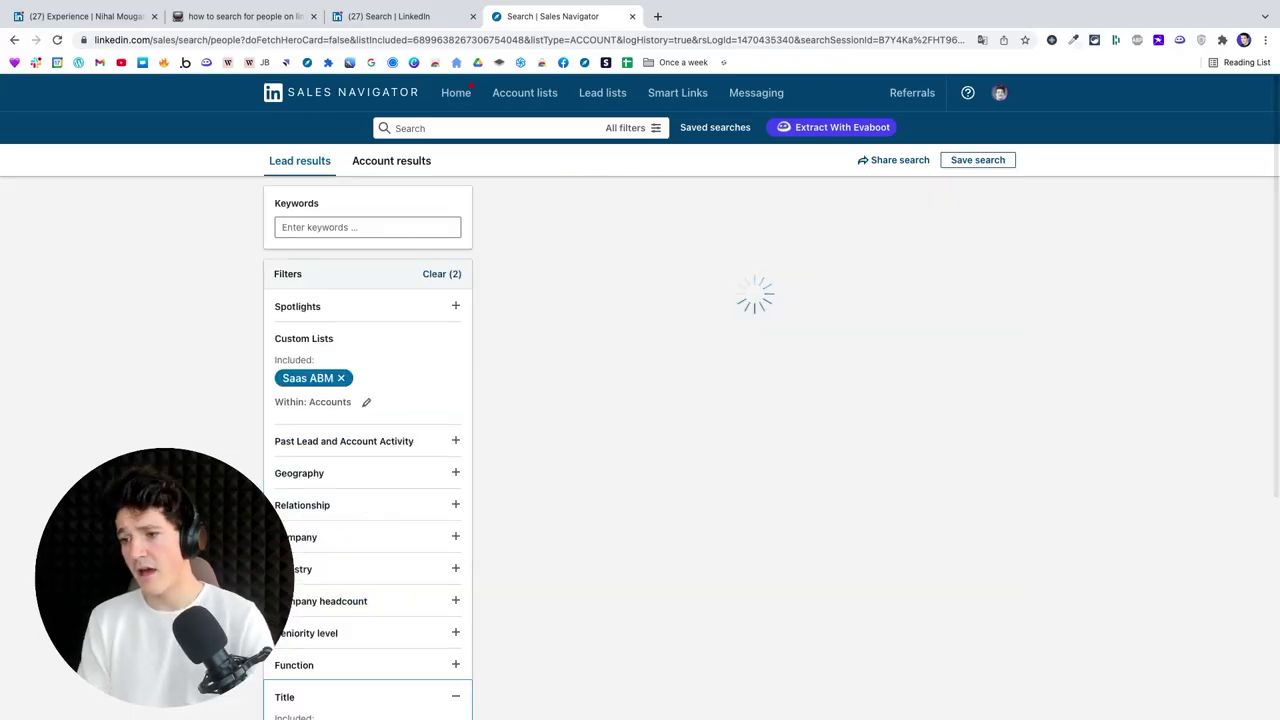
scroll(397, 543, down, 2)
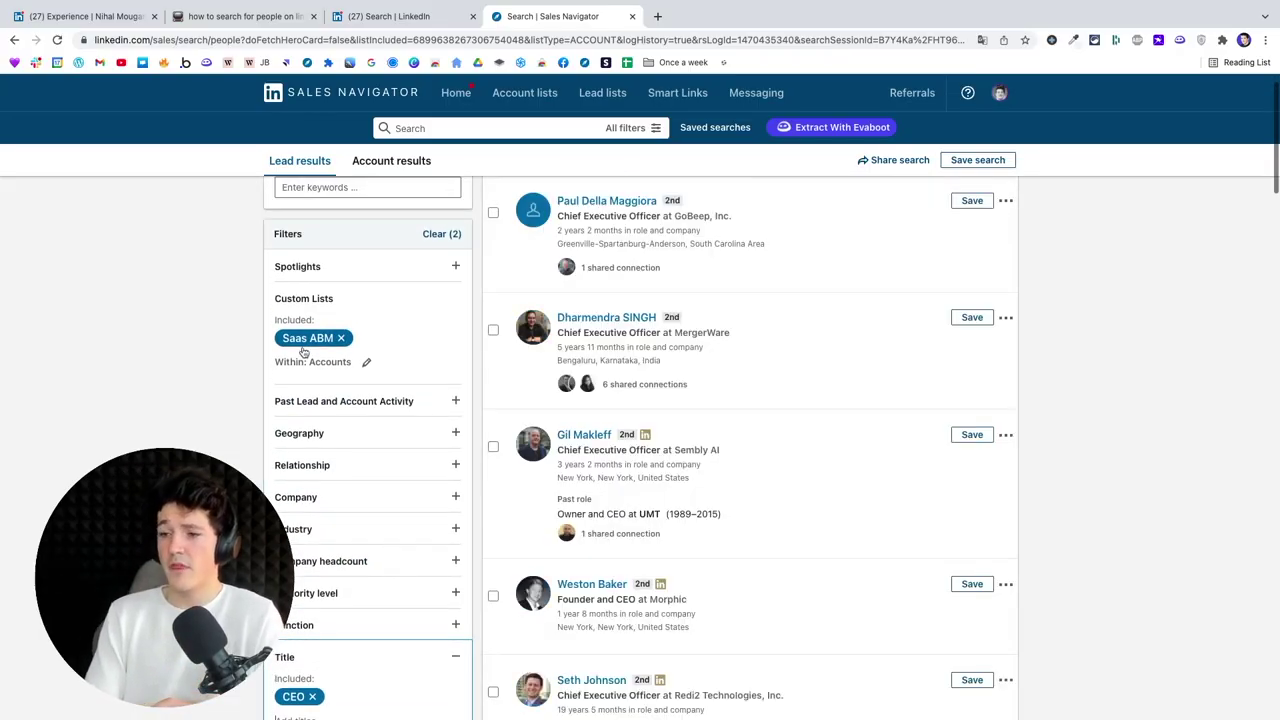
scroll(307, 365, up, 1)
scroll(317, 383, down, 1)
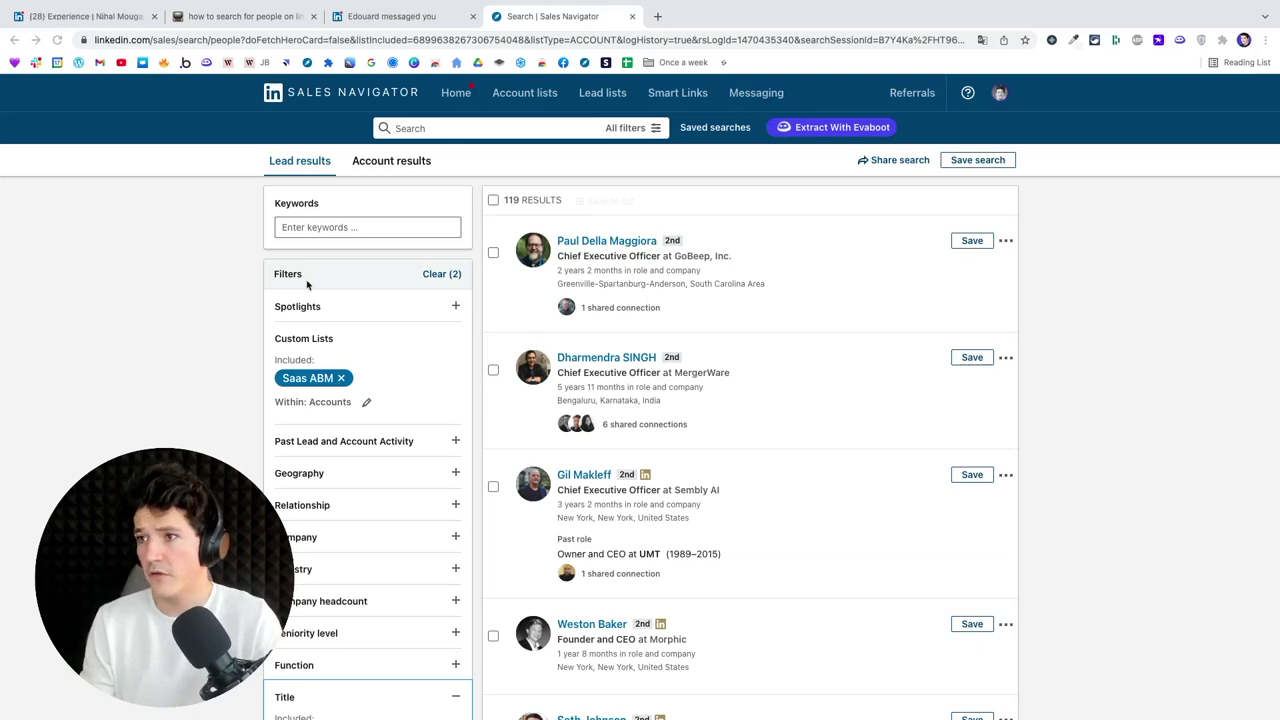
Step: Switch to regular LinkedIn, search people for "freelance" and examine the results down to the number of available result pages
click(74, 20)
click(275, 91)
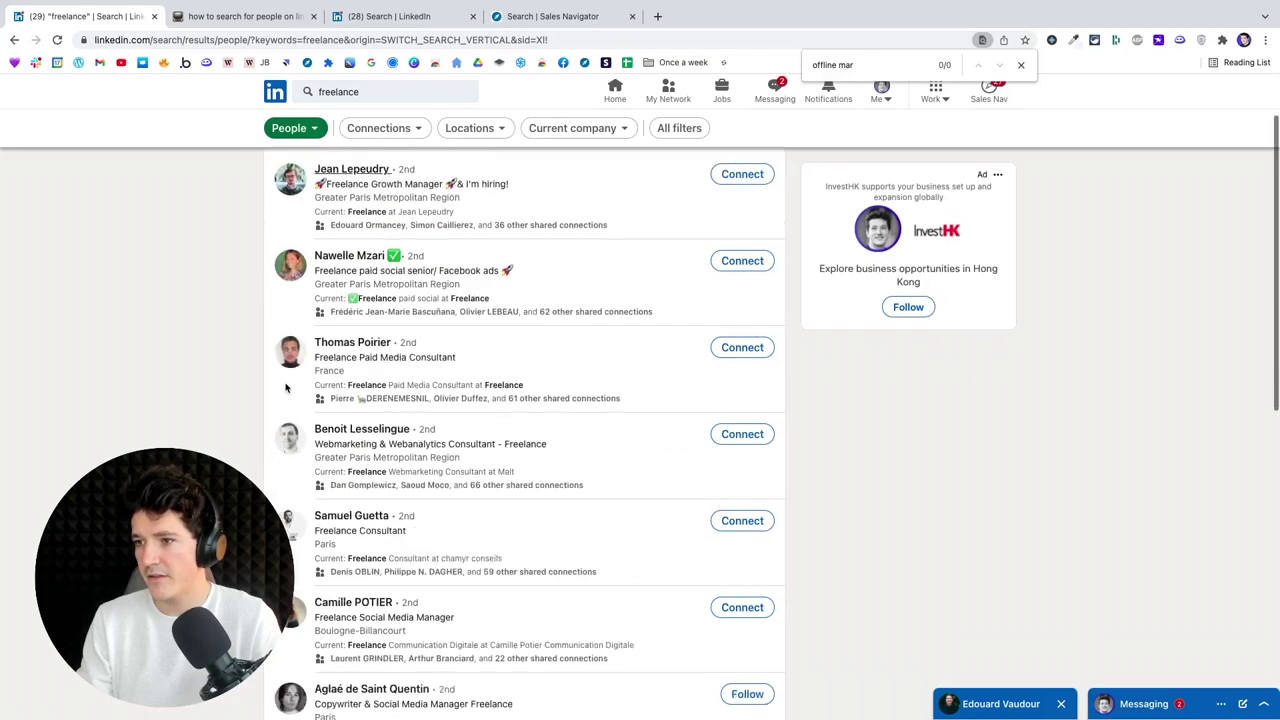
scroll(367, 381, down, 15)
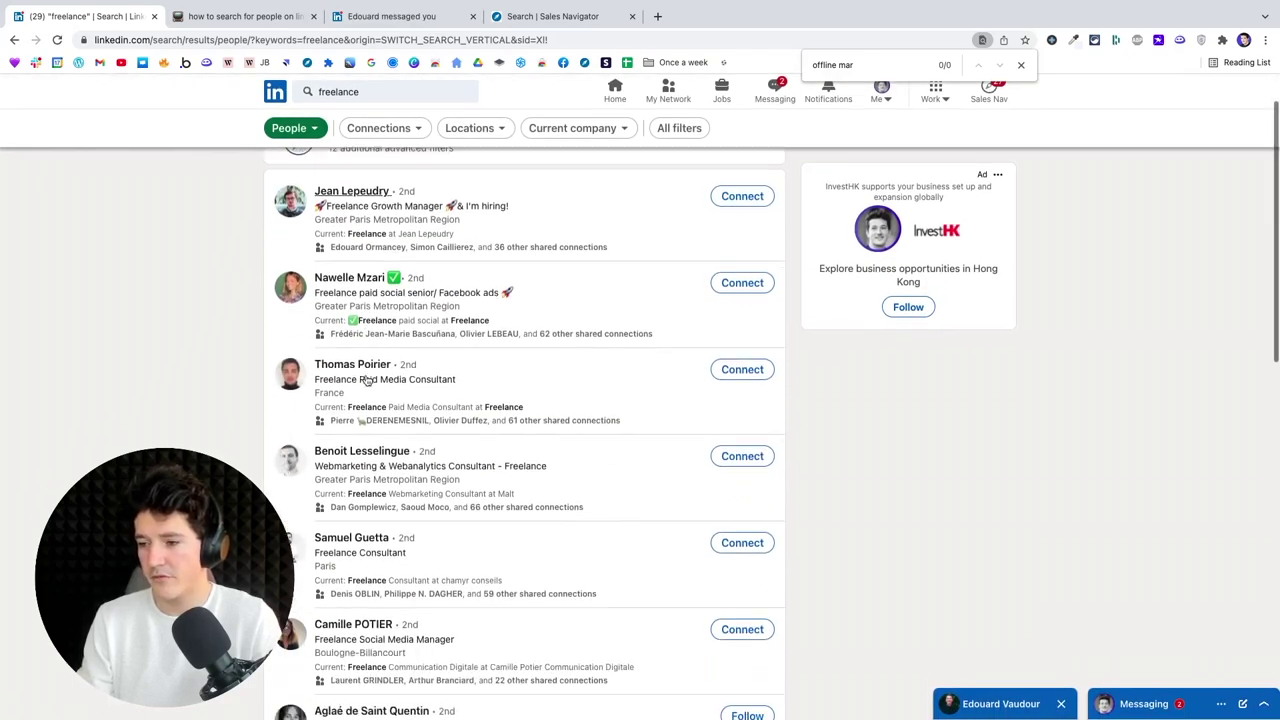
scroll(367, 381, up, 15)
scroll(367, 381, down, 12)
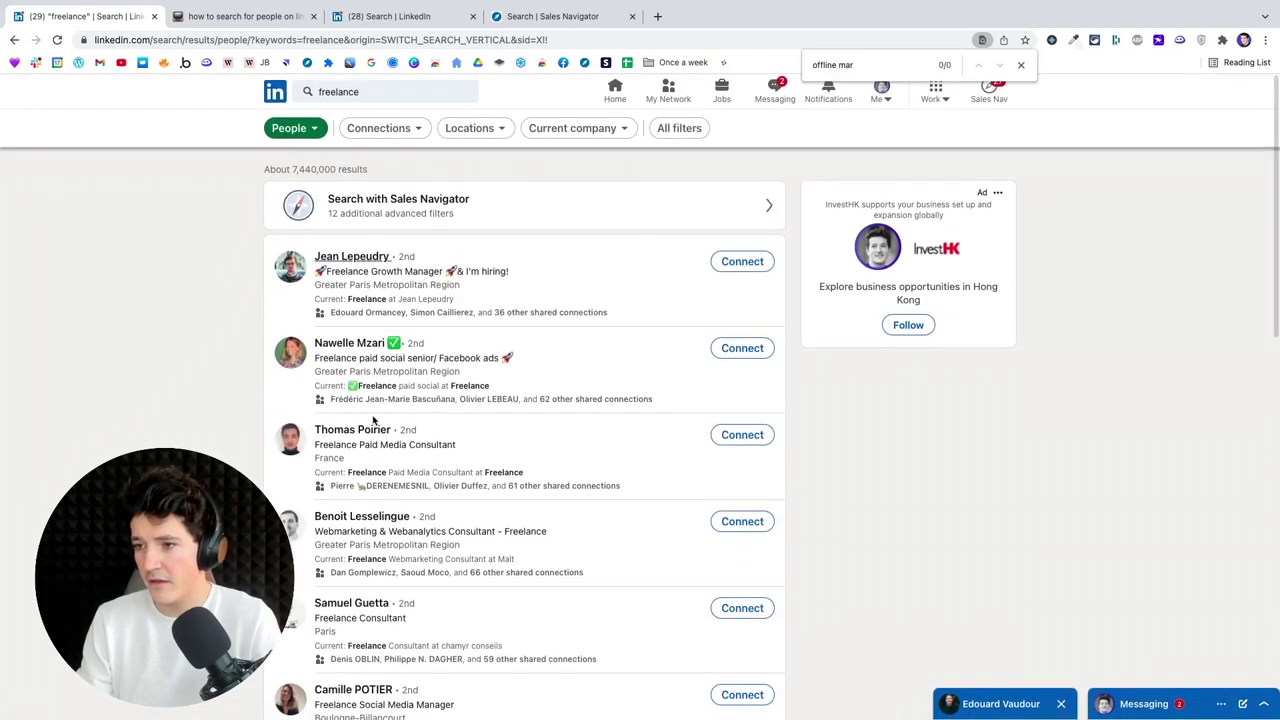
scroll(617, 624, down, 2)
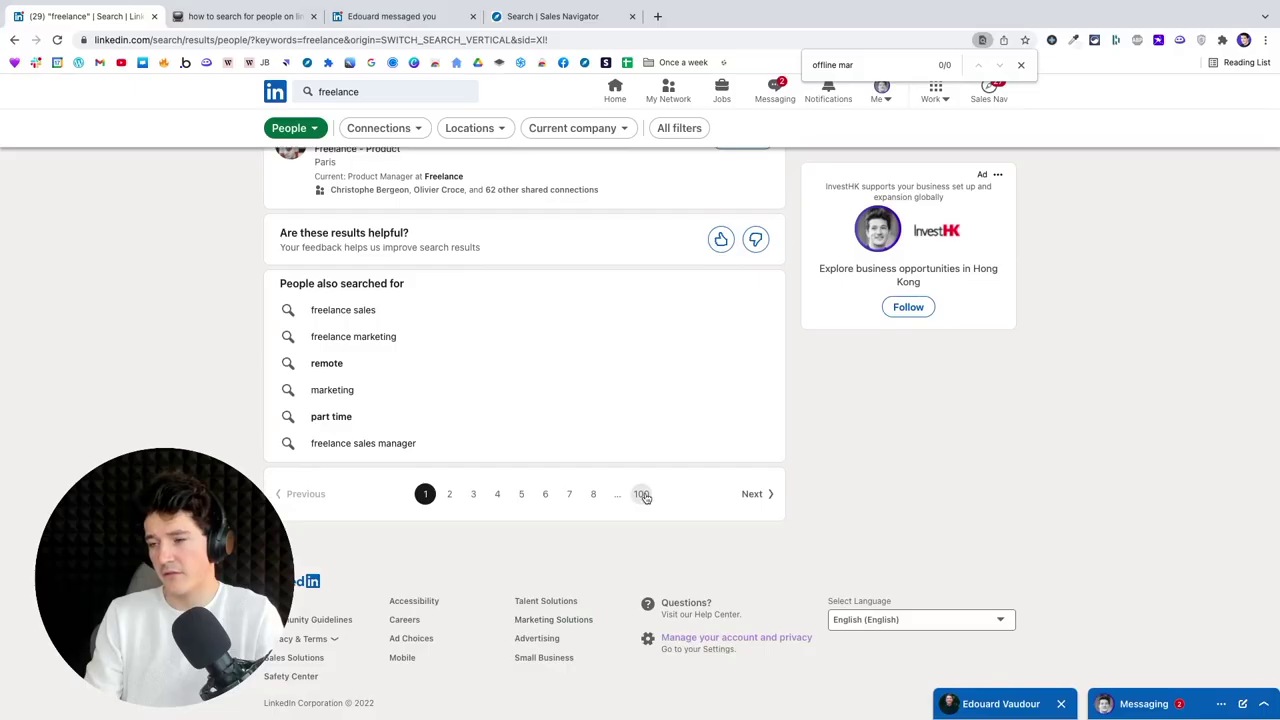
click(645, 496)
scroll(645, 497, up, 1)
scroll(645, 497, down, 5)
scroll(645, 497, down, 3)
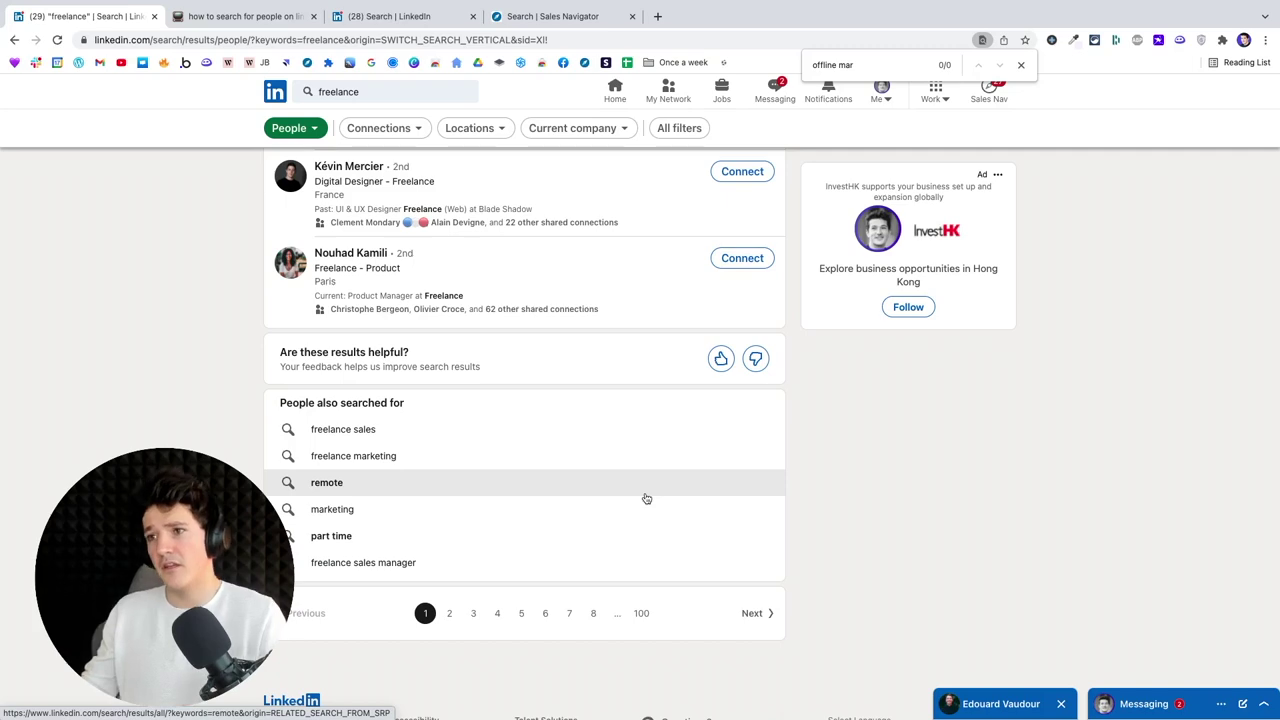
Step: Switch back to Sales Navigator, drop the "Saas ABM" list filter from the CEO search and examine the number of result pages
click(553, 16)
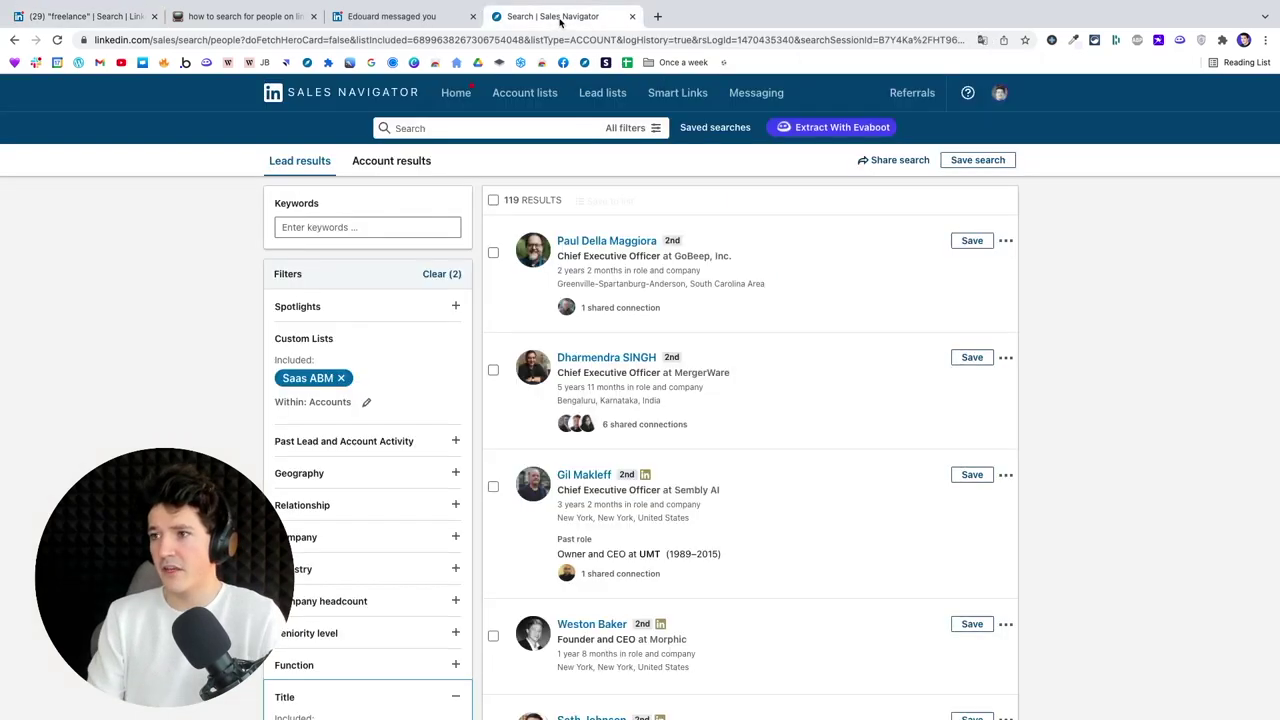
scroll(679, 502, down, 10)
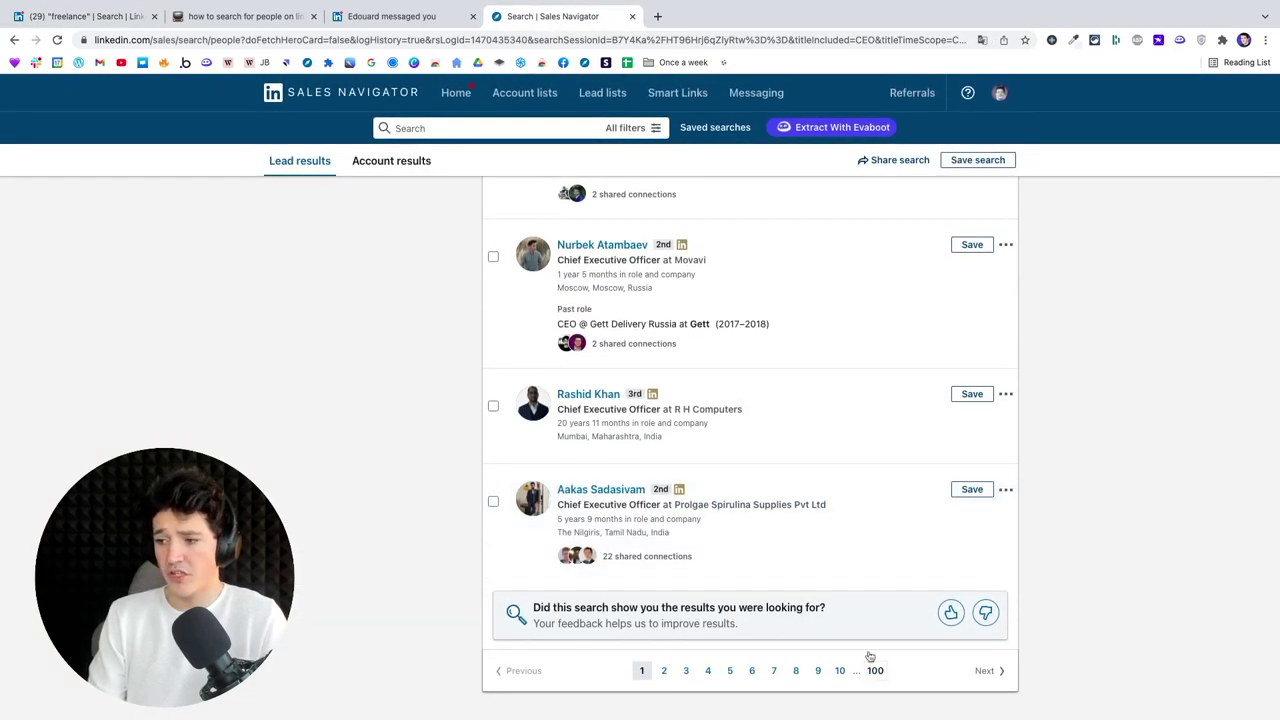